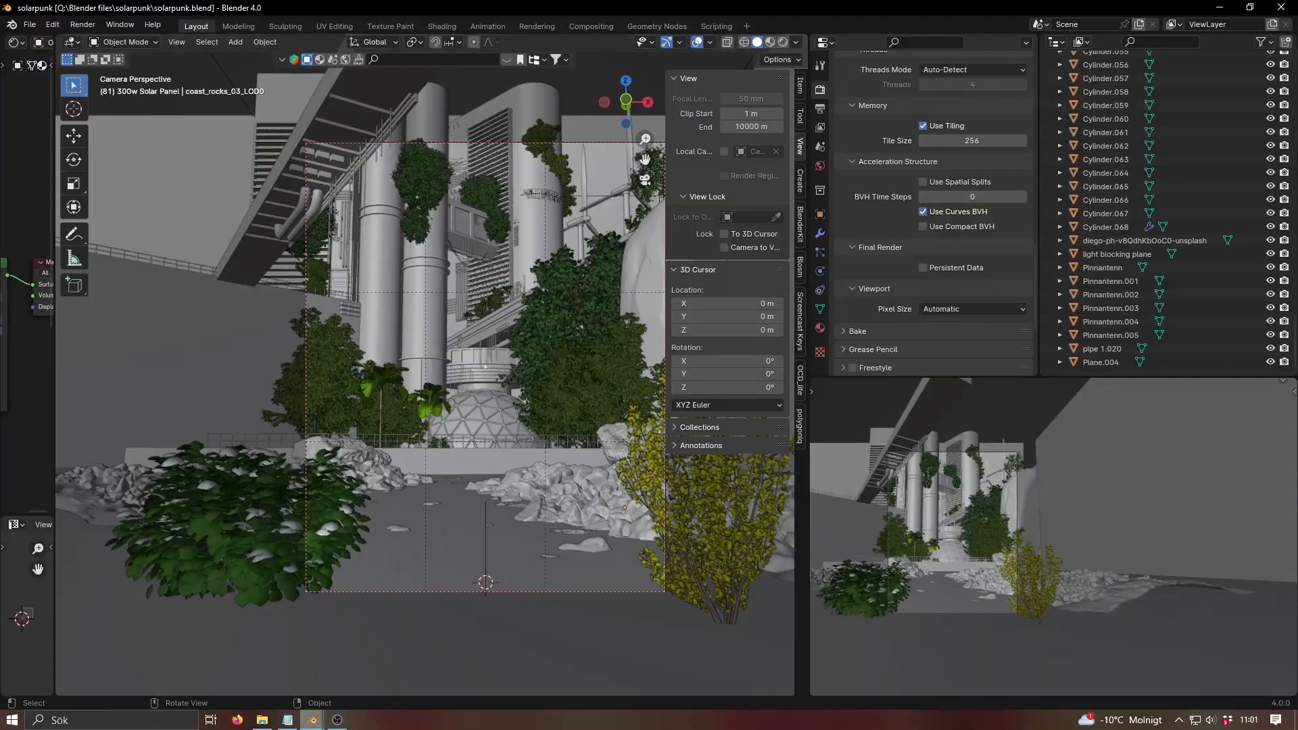
# - Look at the reference image soalrpunk.PNG in the photo viewer and close it to return to Blender
pyautogui.moveTo(326, 718)
pyautogui.click(393, 664)
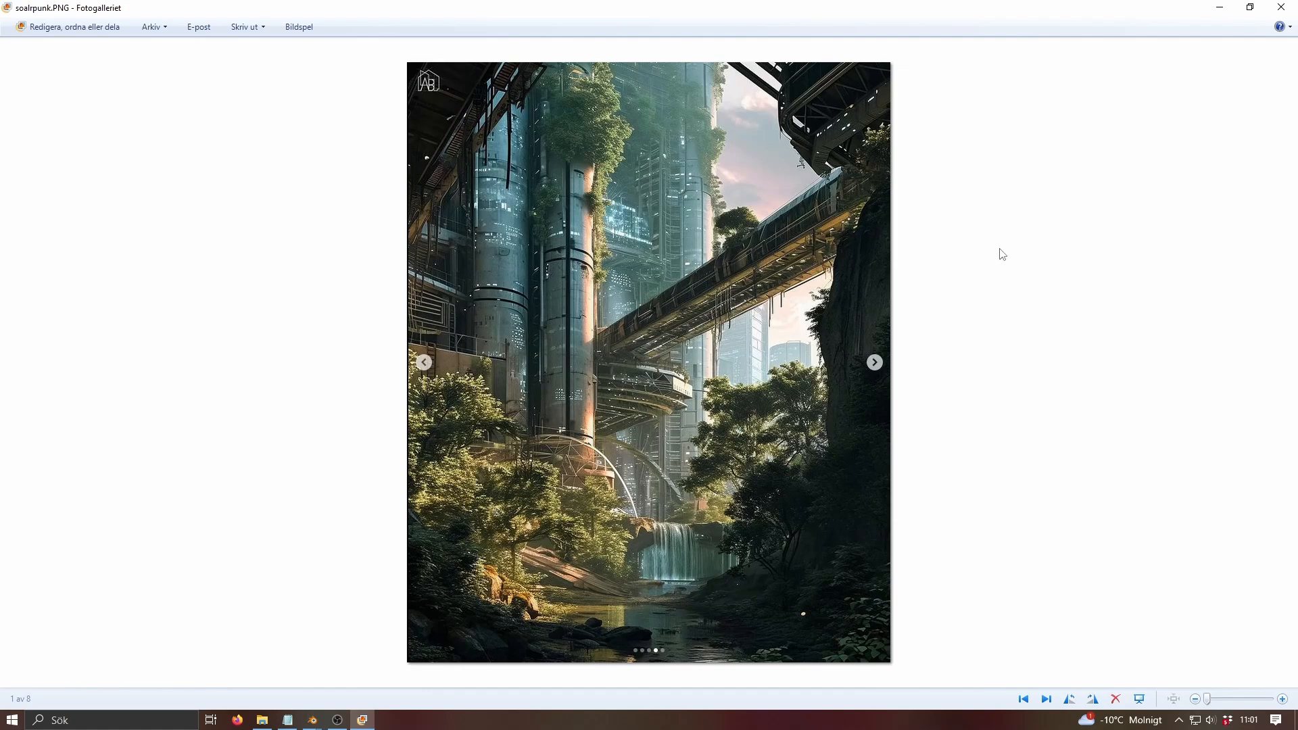
pyautogui.click(1281, 7)
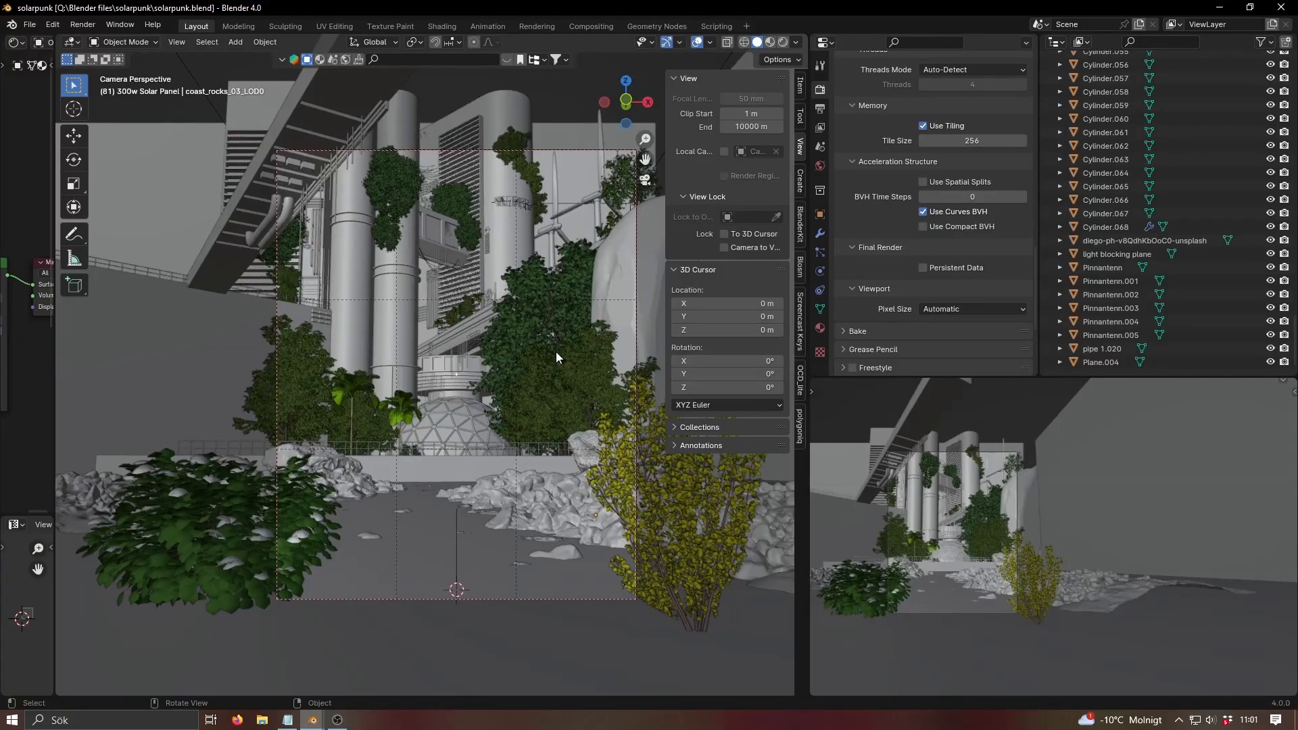
# - Hide the viewport sidebar and recentre the camera view of the scene
pyautogui.click(486, 264)
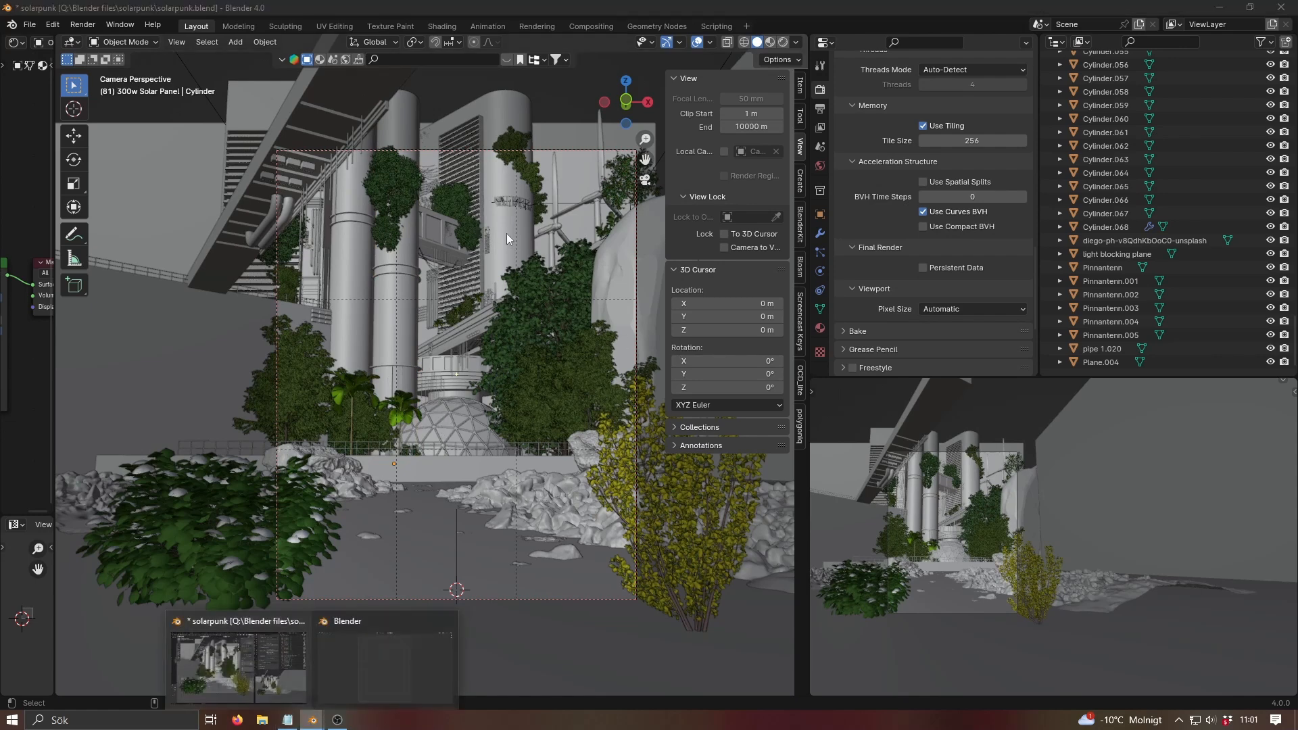
pyautogui.click(208, 505)
pyautogui.keyDown('shift'); pyautogui.moveTo(472, 412); pyautogui.dragTo(497, 367, button='middle'); pyautogui.keyUp('shift')
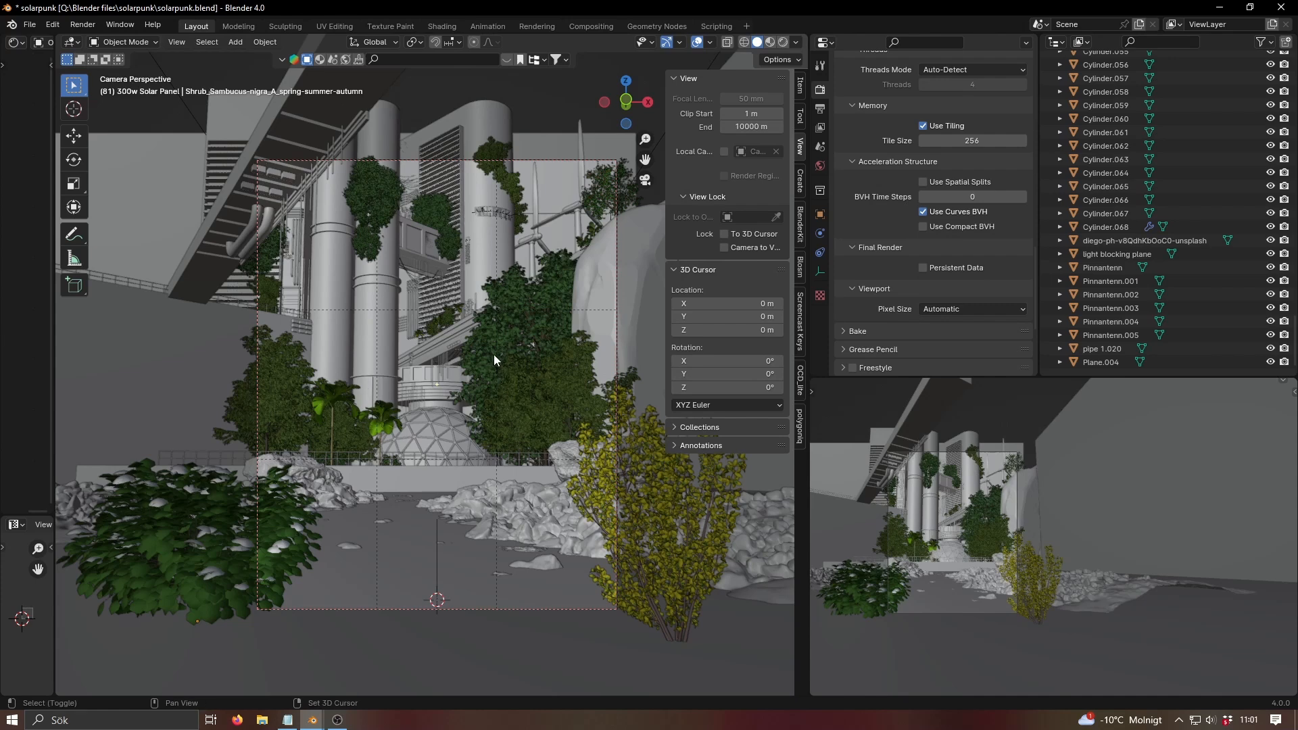
pyautogui.press('n')
pyautogui.moveTo(562, 362)
pyautogui.keyDown('shift'); pyautogui.mouseDown(button='middle')
pyautogui.moveTo(566, 376)
pyautogui.moveTo(583, 371)
pyautogui.mouseUp(button='middle'); pyautogui.keyUp('shift')
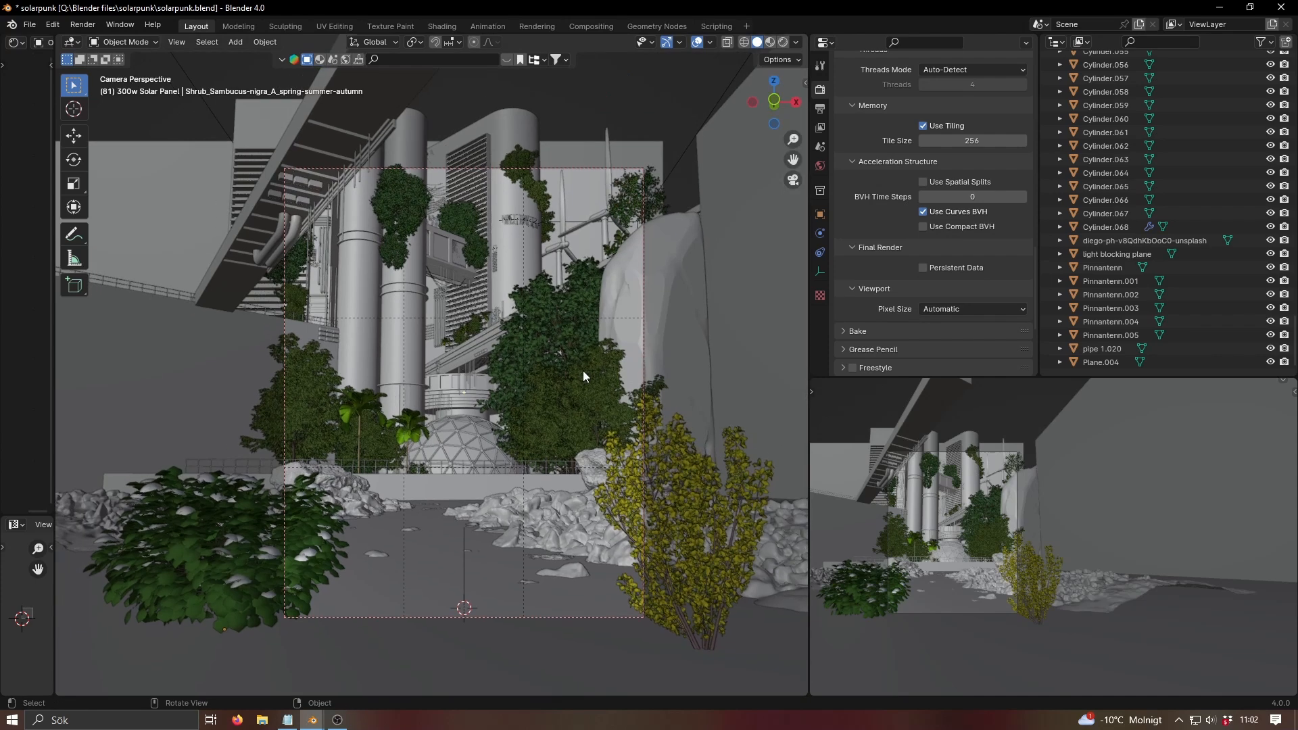
# - Select the towers, the overhead structures and the large cliff rock in turn to examine the scene's individual pieces
pyautogui.click(365, 283)
pyautogui.click(412, 314)
pyautogui.scroll(10, 1150, 270)
pyautogui.scroll(2, 531, 250)
pyautogui.scroll(-2, 553, 154)
pyautogui.click(519, 138)
pyautogui.click(361, 113)
pyautogui.click(665, 351)
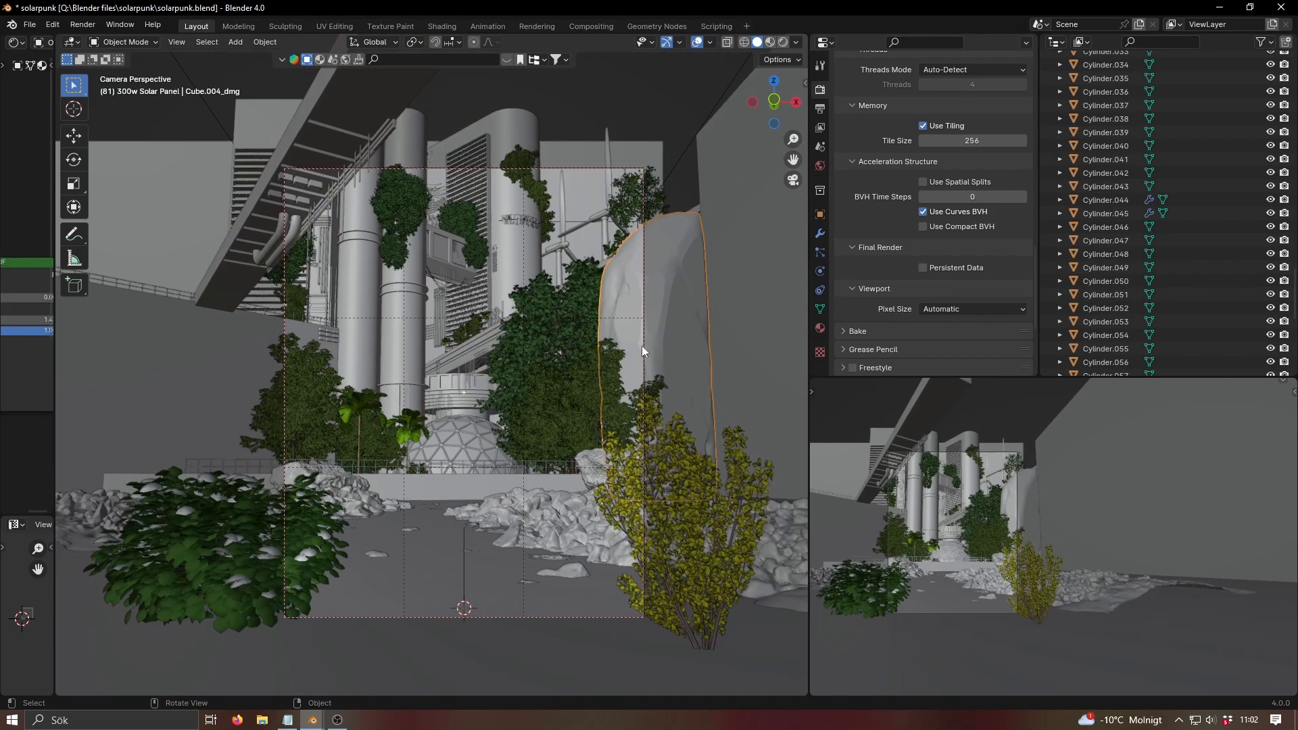
# - Leave the camera view and examine the overall layout of towers, bridges and blocks from outside, checking one object's mesh in Edit Mode
pyautogui.moveTo(699, 350); pyautogui.dragTo(704, 342, button='middle')
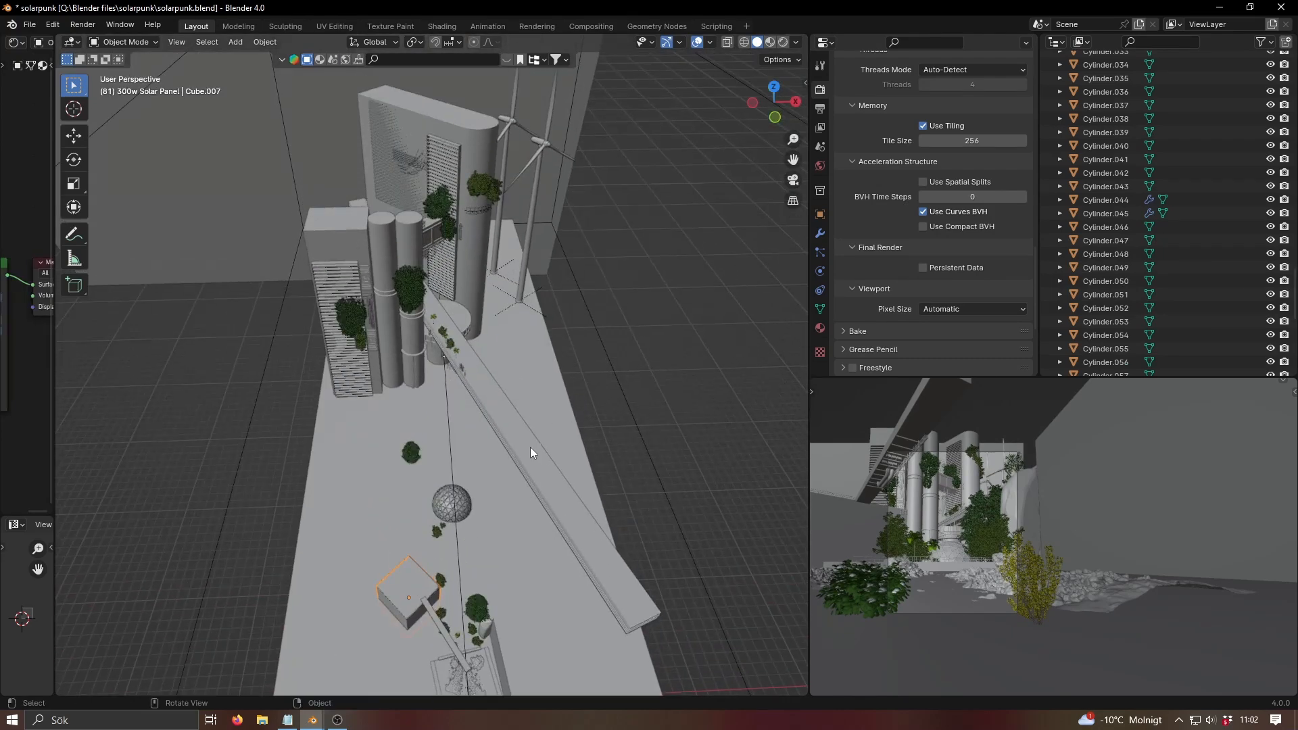
pyautogui.moveTo(530, 447); pyautogui.dragTo(556, 369, button='middle')
pyautogui.keyDown('shift'); pyautogui.moveTo(556, 368); pyautogui.dragTo(517, 281, button='middle'); pyautogui.keyUp('shift')
pyautogui.scroll(4, 466, 448)
pyautogui.moveTo(466, 449); pyautogui.dragTo(490, 451, button='middle')
pyautogui.scroll(2, 513, 461)
pyautogui.click(512, 460)
pyautogui.moveTo(717, 445); pyautogui.dragTo(559, 498, button='middle')
pyautogui.press('Tab')
pyautogui.press('Tab')
# - Show the modifiers of the slatted panel on the tower's facade and try a different Array count
pyautogui.click(383, 368)
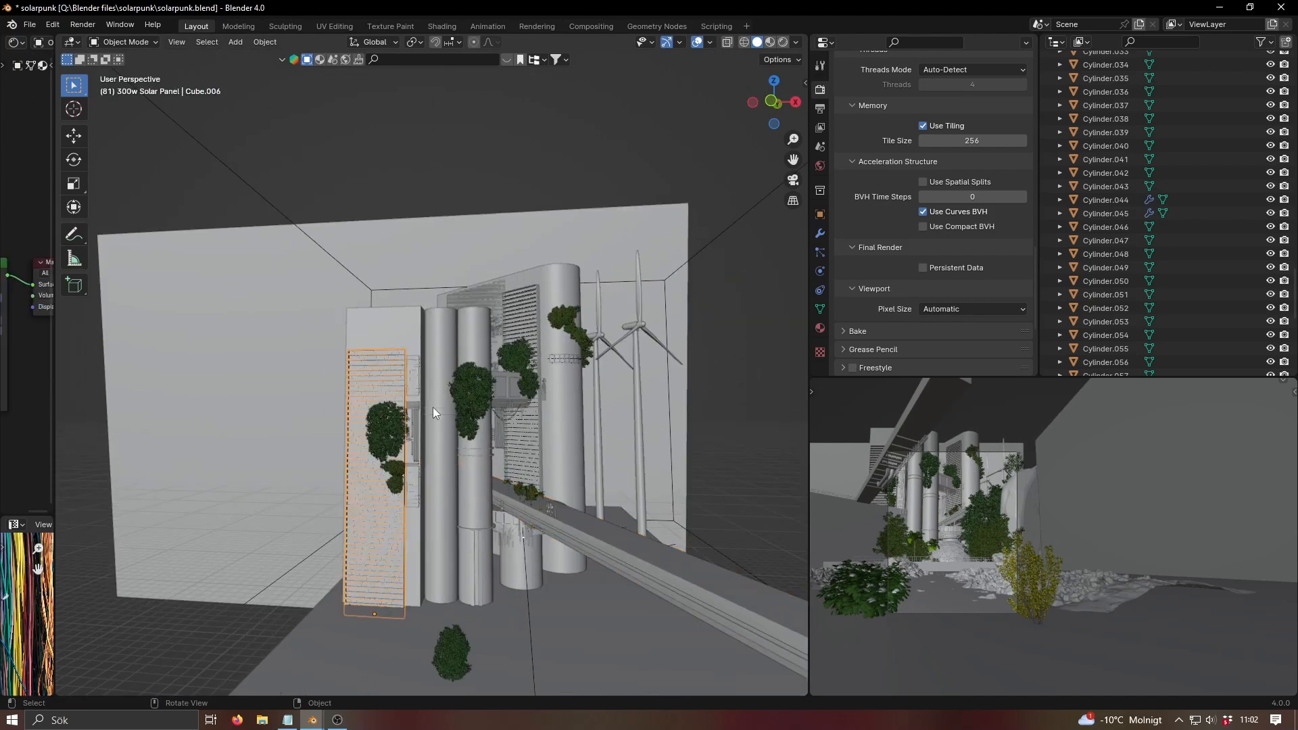
pyautogui.scroll(6, 432, 407)
pyautogui.scroll(3, 447, 509)
pyautogui.moveTo(511, 443); pyautogui.dragTo(454, 429, button='middle')
pyautogui.click(820, 233)
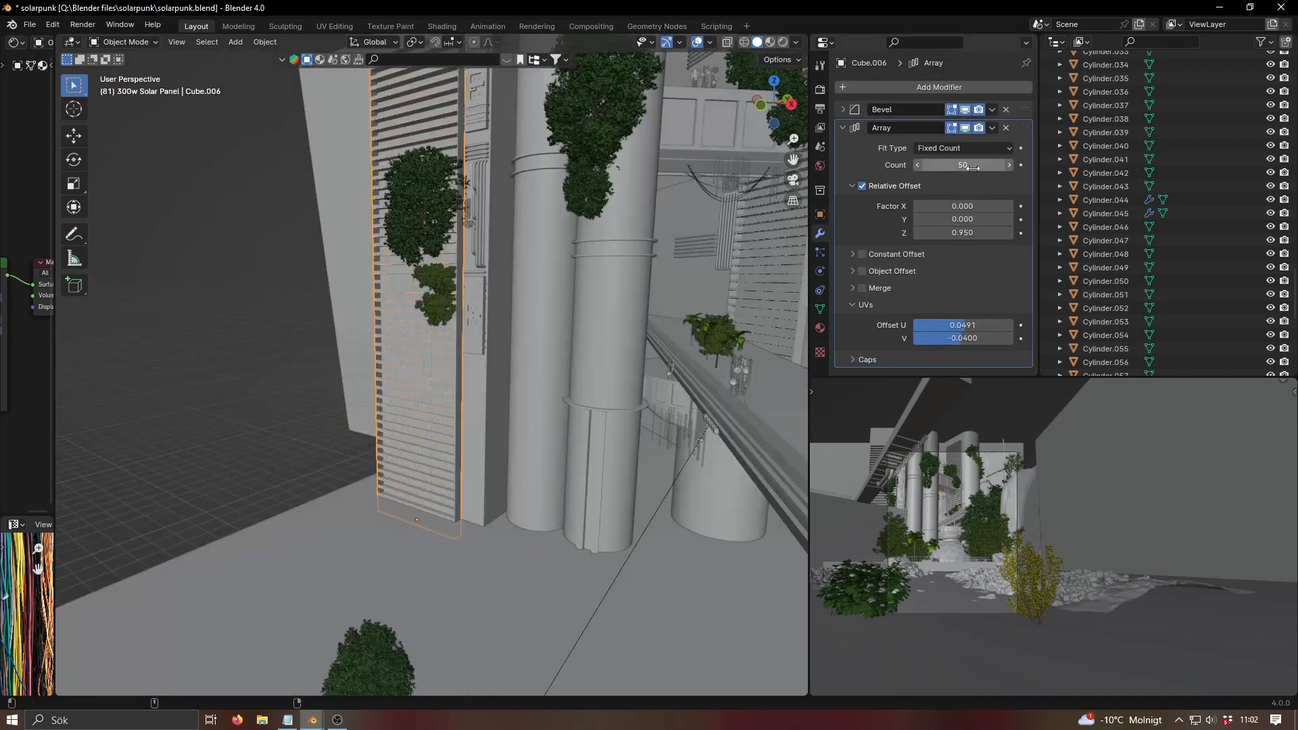
pyautogui.moveTo(953, 165); pyautogui.dragTo(1008, 165)
pyautogui.scroll(-5, 476, 460)
pyautogui.moveTo(477, 461); pyautogui.dragTo(554, 480, button='middle')
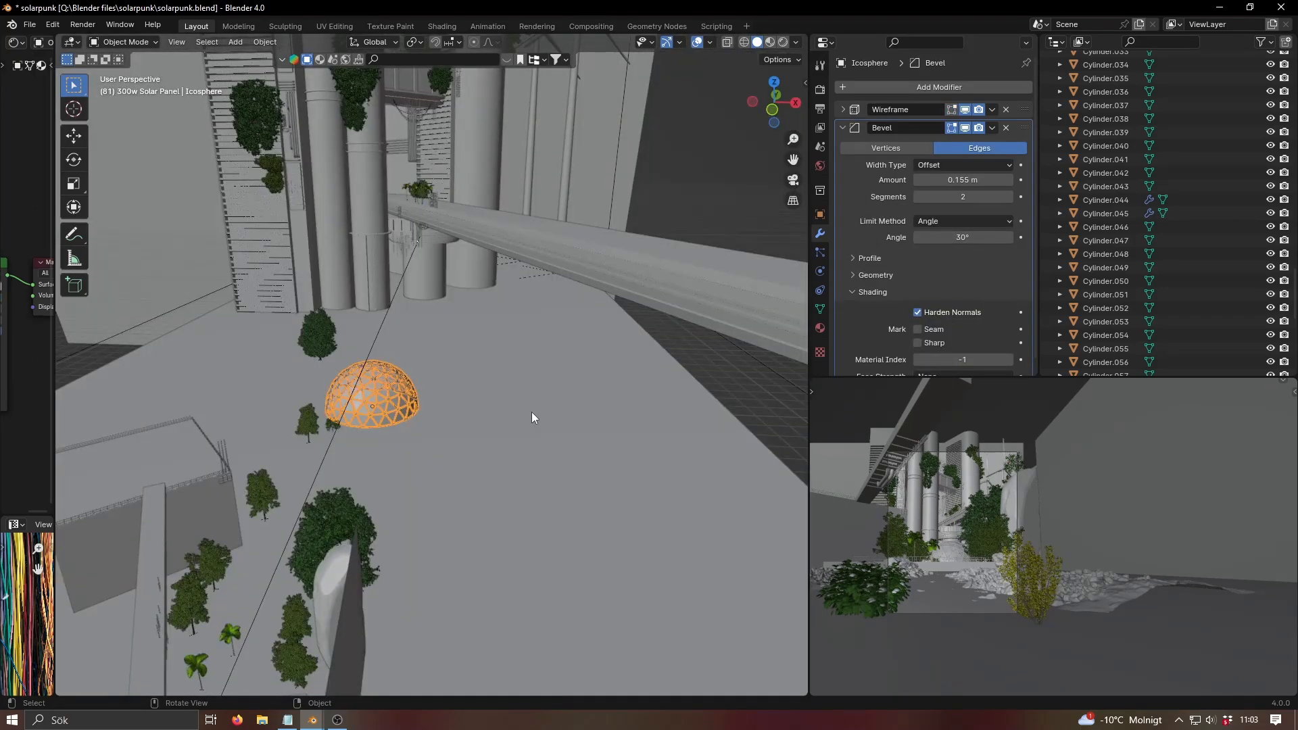
# - Frame the geodesic dome and inspect its Wireframe and Bevel modifiers up close
pyautogui.press('KP_Decimal')
pyautogui.moveTo(533, 412); pyautogui.dragTo(535, 396, button='middle')
pyautogui.scroll(1, 536, 397)
# - Add an ico sphere mesh at the world origin with 3 subdivisions
pyautogui.hotkey('shift', 'a')
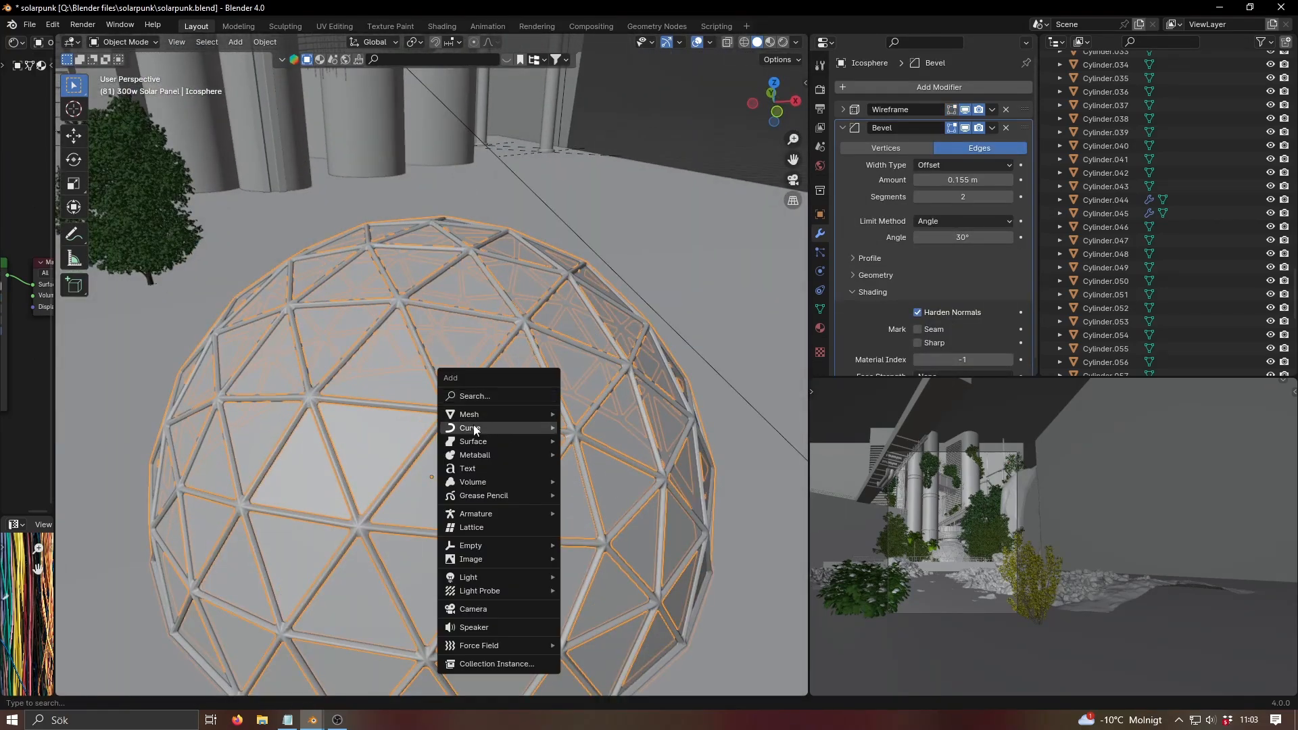
pyautogui.moveTo(476, 414)
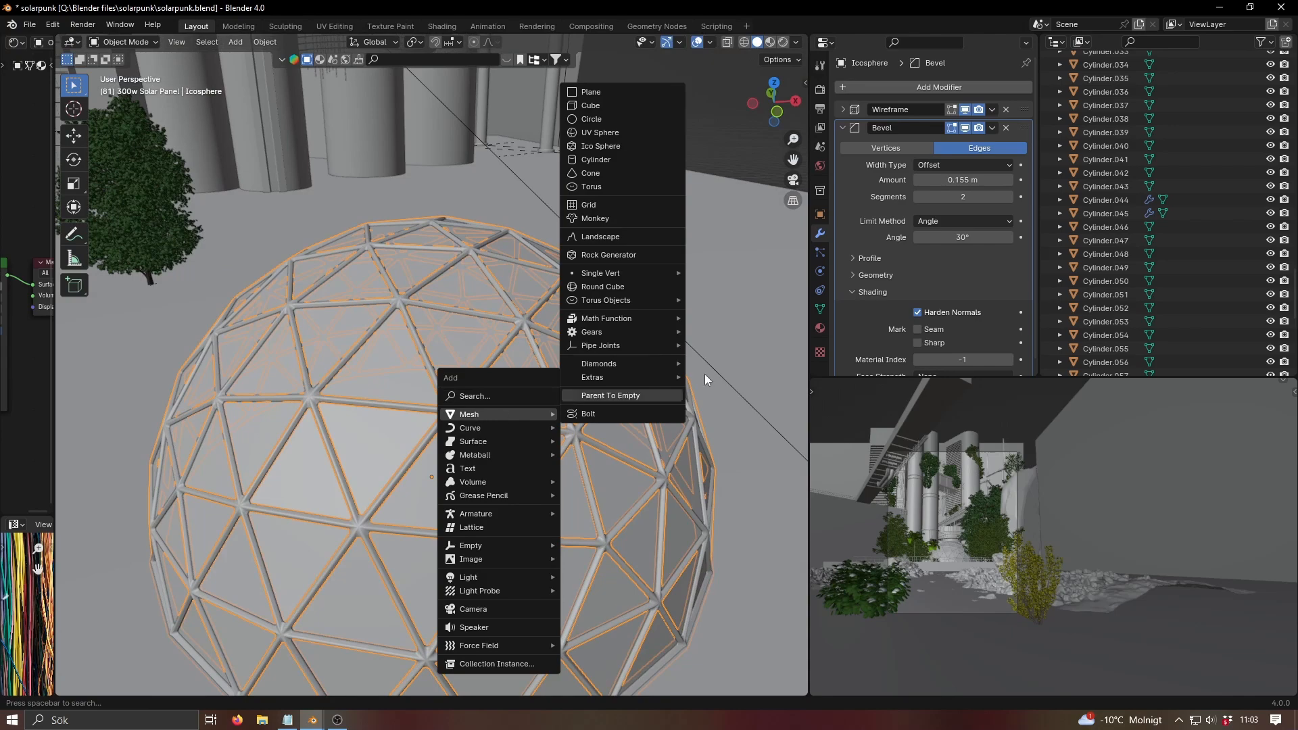
pyautogui.click(609, 146)
pyautogui.scroll(-5, 563, 411)
pyautogui.press('KP_Decimal')
pyautogui.scroll(-4, 564, 412)
pyautogui.moveTo(564, 411); pyautogui.dragTo(545, 387, button='middle')
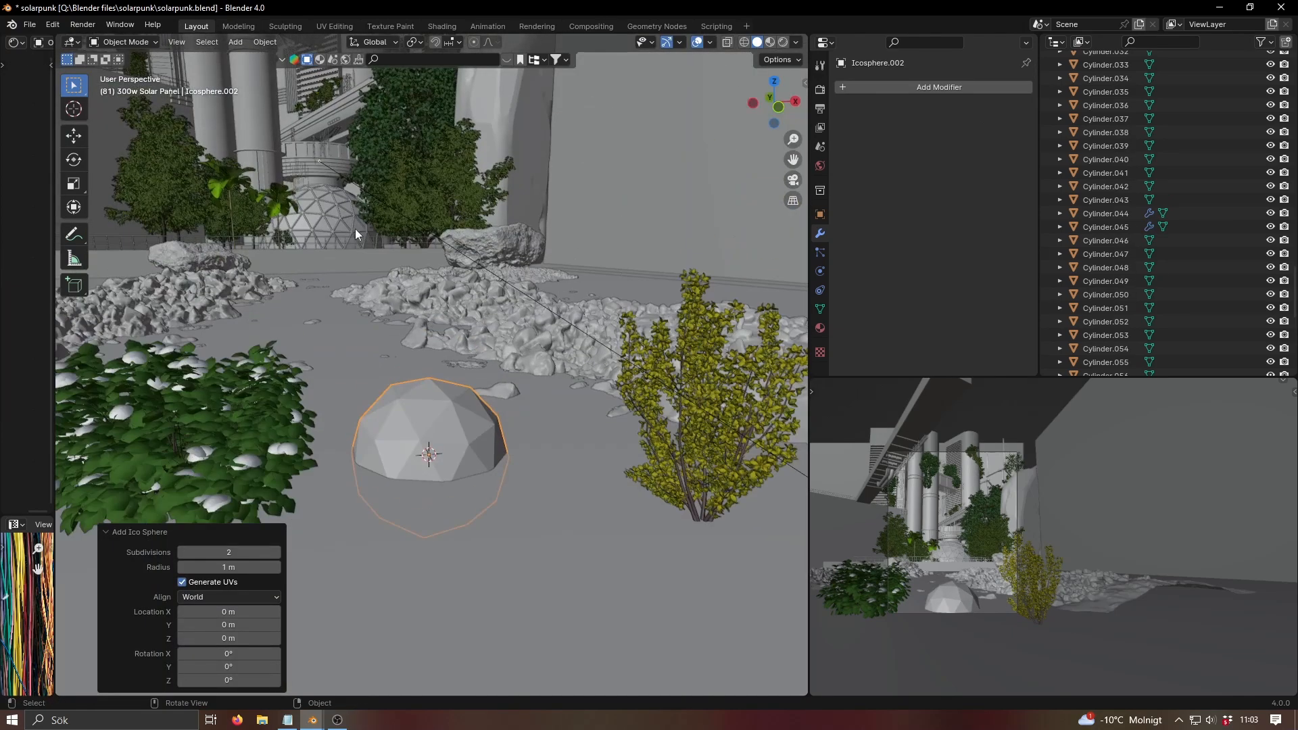
pyautogui.click(276, 552)
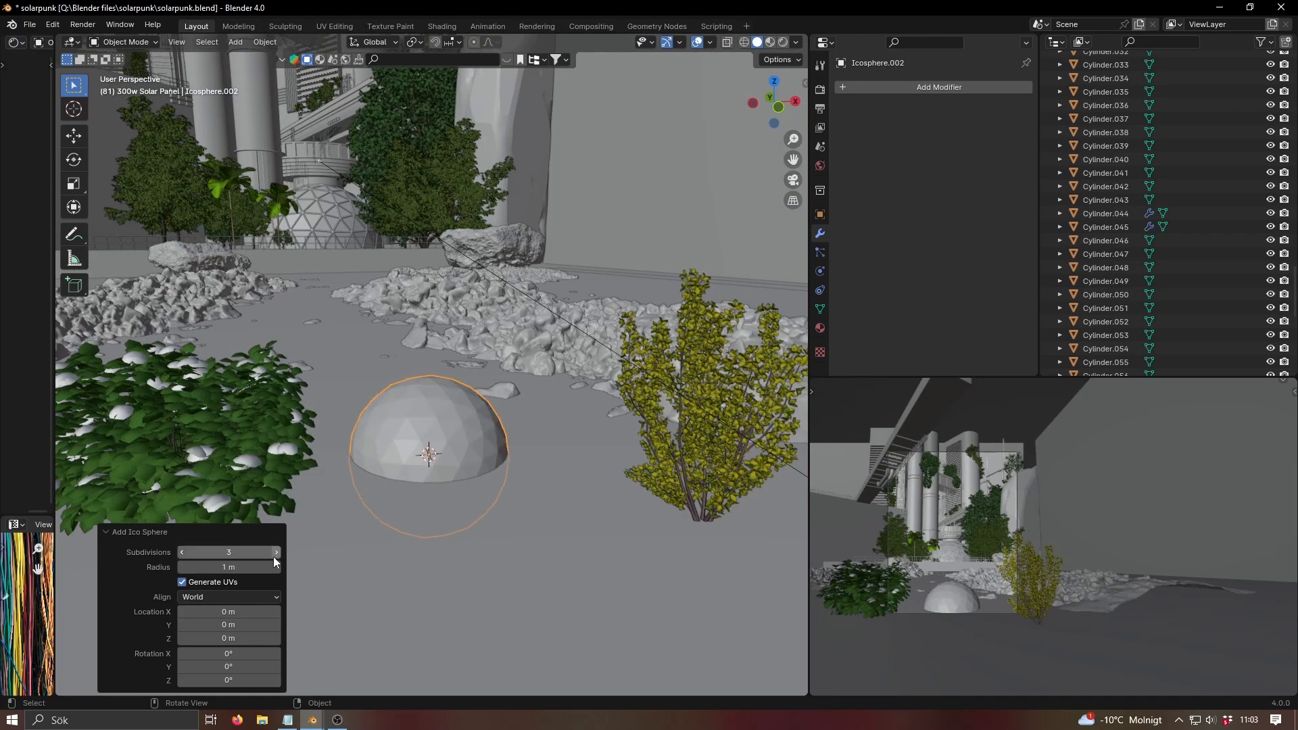
# - Raise the ico sphere about 3.45 m along the Z axis
pyautogui.press('g')
pyautogui.press('z')
pyautogui.click(533, 260)
pyautogui.keyDown('shift'); pyautogui.moveTo(532, 263); pyautogui.dragTo(607, 448, button='middle'); pyautogui.keyUp('shift')
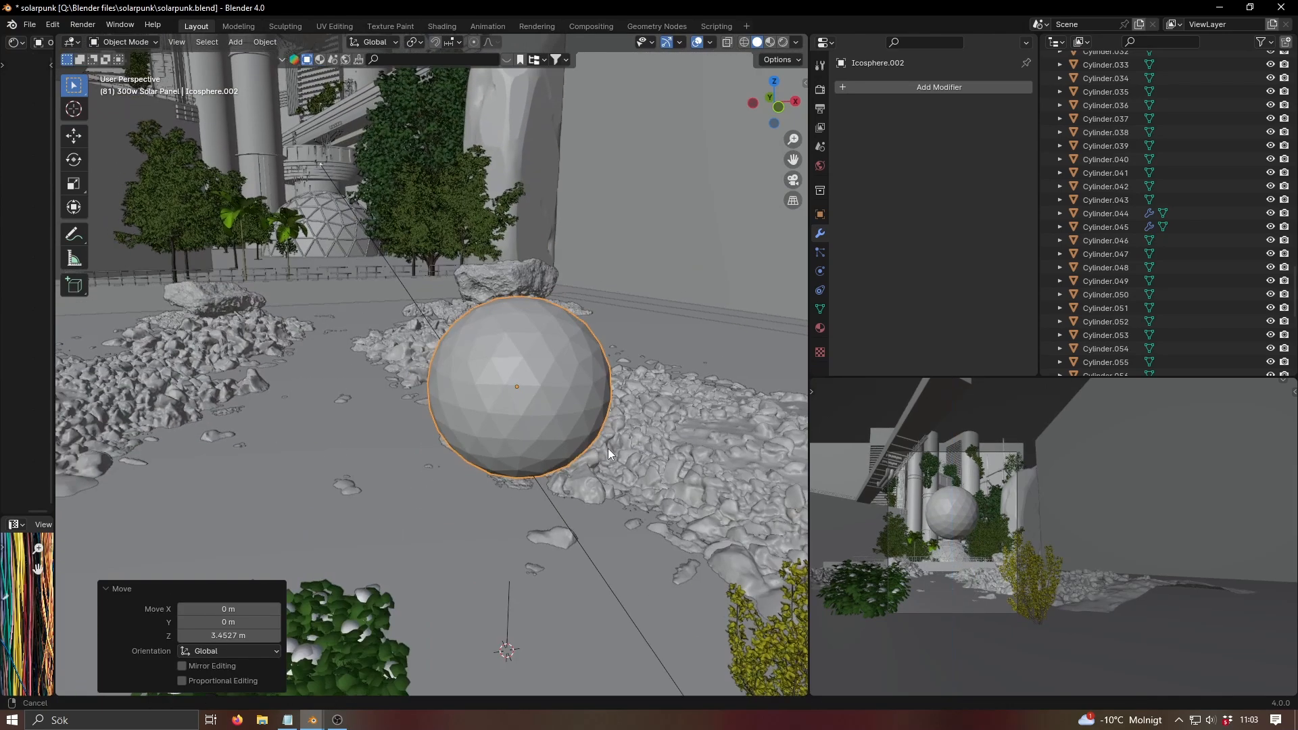
# - Add a Wireframe modifier to the ico sphere
pyautogui.click(909, 86)
pyautogui.moveTo(854, 133)
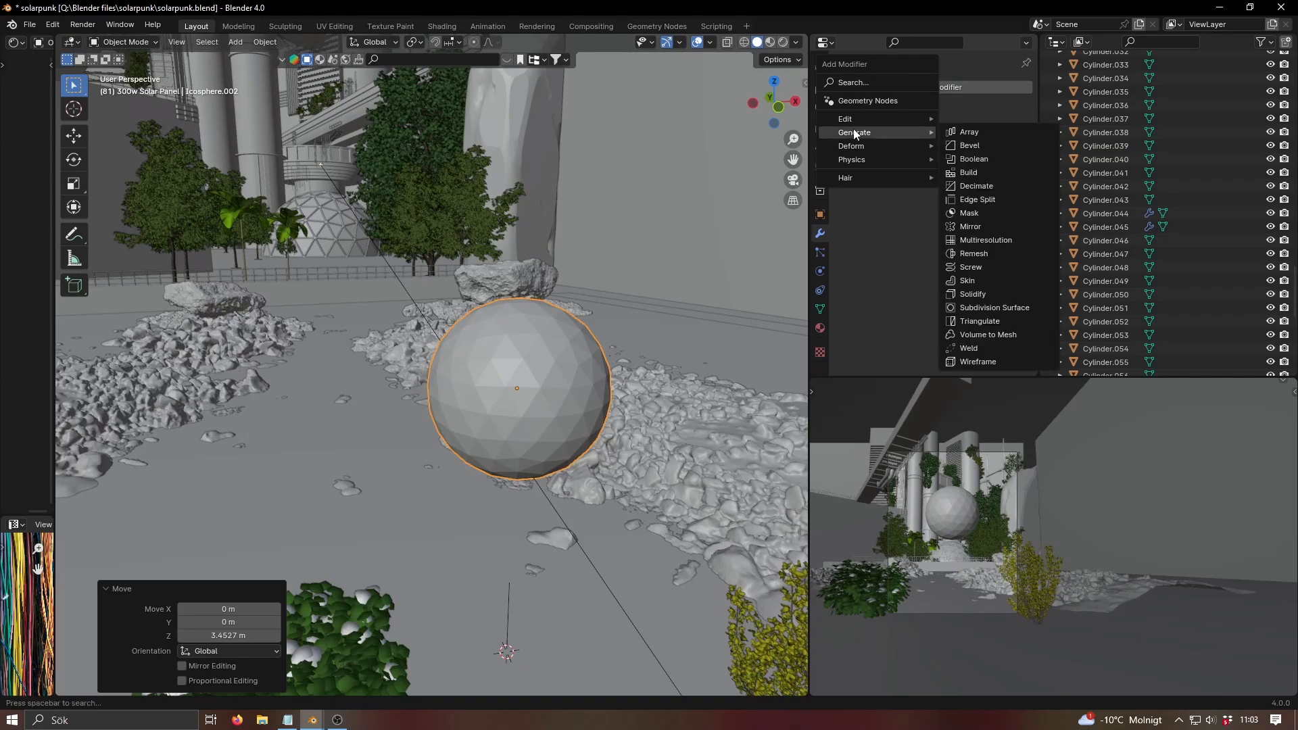
pyautogui.click(978, 362)
pyautogui.moveTo(560, 387); pyautogui.dragTo(583, 436, button='middle')
pyautogui.scroll(5, 593, 445)
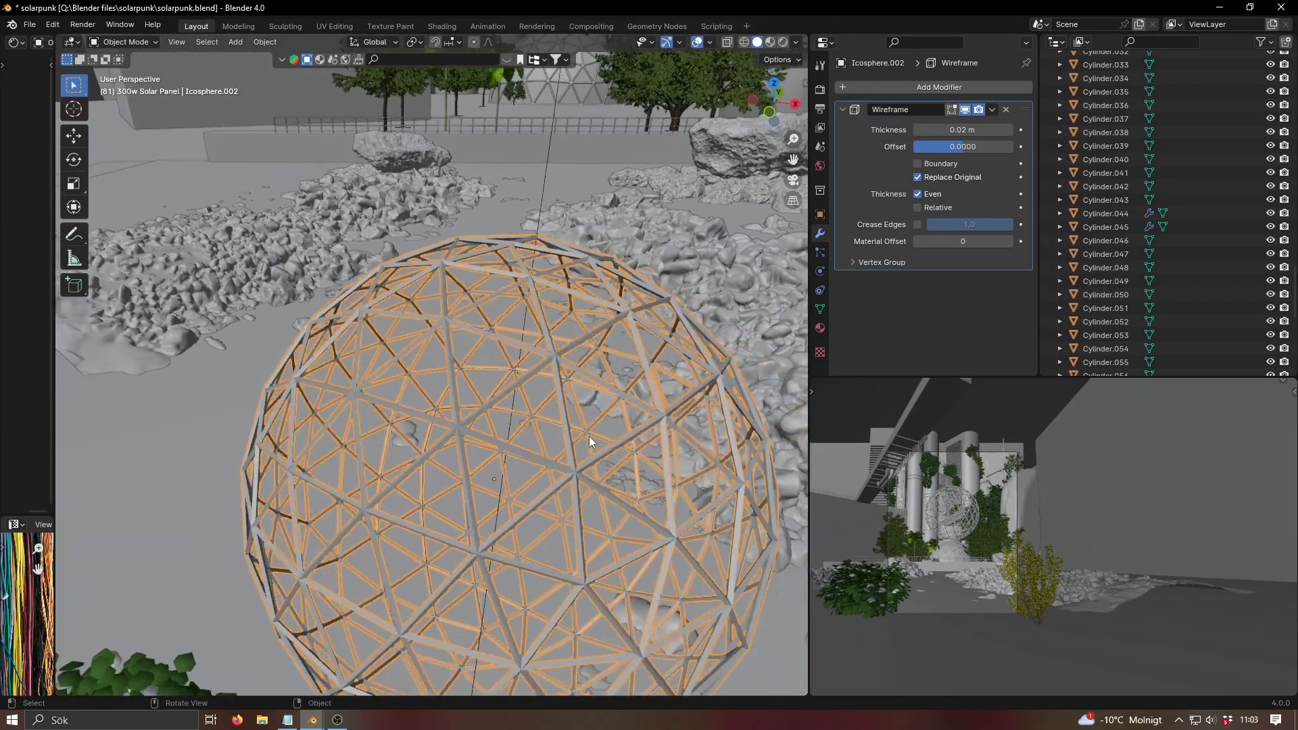
# - Adjust the wireframe thickness on the ico sphere and add a Bevel modifier to it
pyautogui.moveTo(940, 129); pyautogui.dragTo(941, 128)
pyautogui.click(848, 88)
pyautogui.moveTo(811, 100)
pyautogui.click(893, 113)
pyautogui.scroll(-3, 679, 392)
pyautogui.moveTo(631, 394); pyautogui.dragTo(584, 392, button='middle')
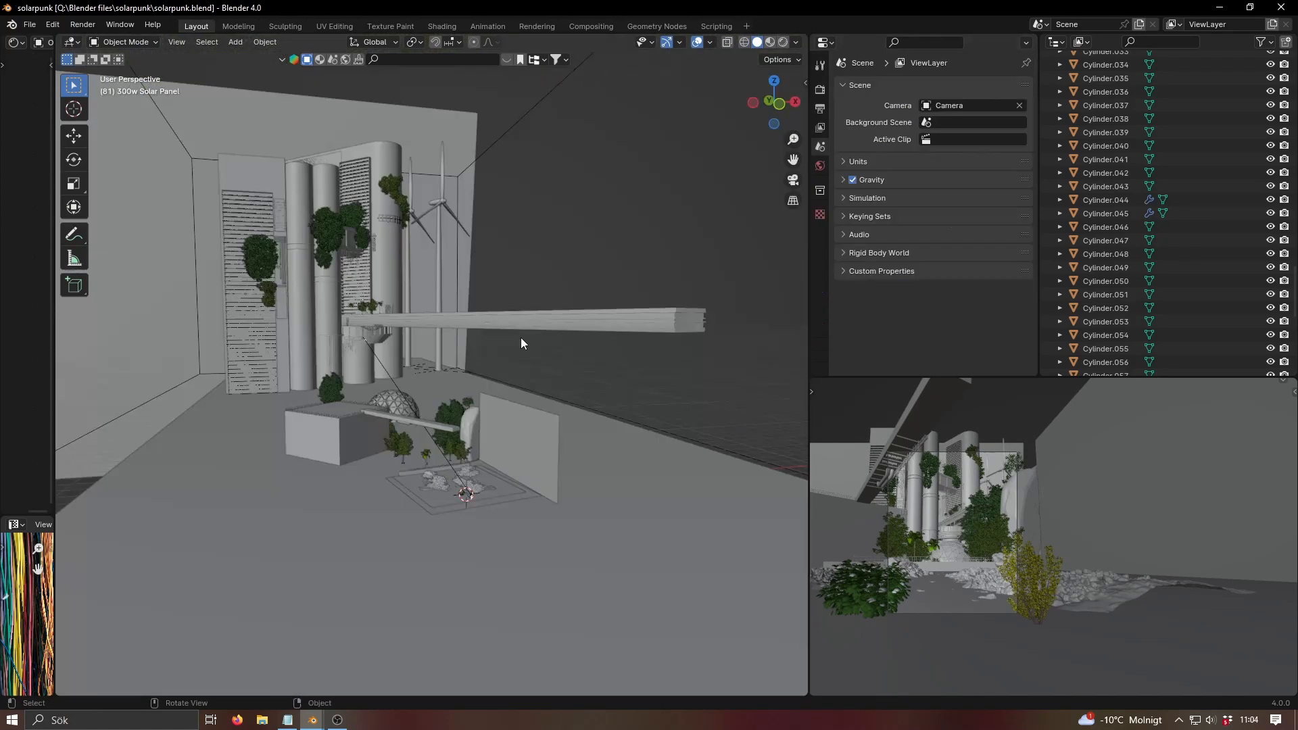
# - Select the coast rocks model on the ground in front of the camera and show the viewport sidebar
pyautogui.moveTo(525, 338); pyautogui.dragTo(414, 422, button='middle')
pyautogui.scroll(6, 547, 425)
pyautogui.scroll(1, 414, 423)
pyautogui.click(414, 422)
pyautogui.press('n')
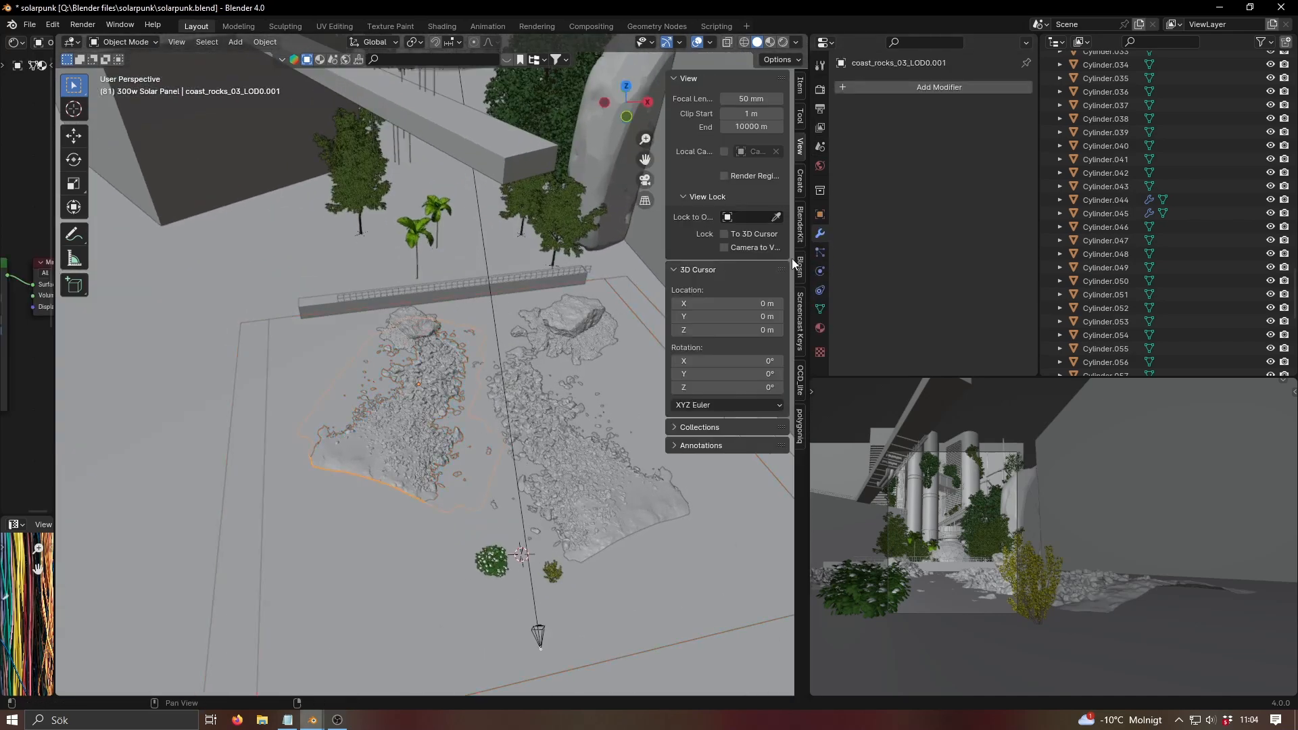
# - Search the BlenderKit models for rocks with free assets first and browse the thumbnails
pyautogui.click(799, 224)
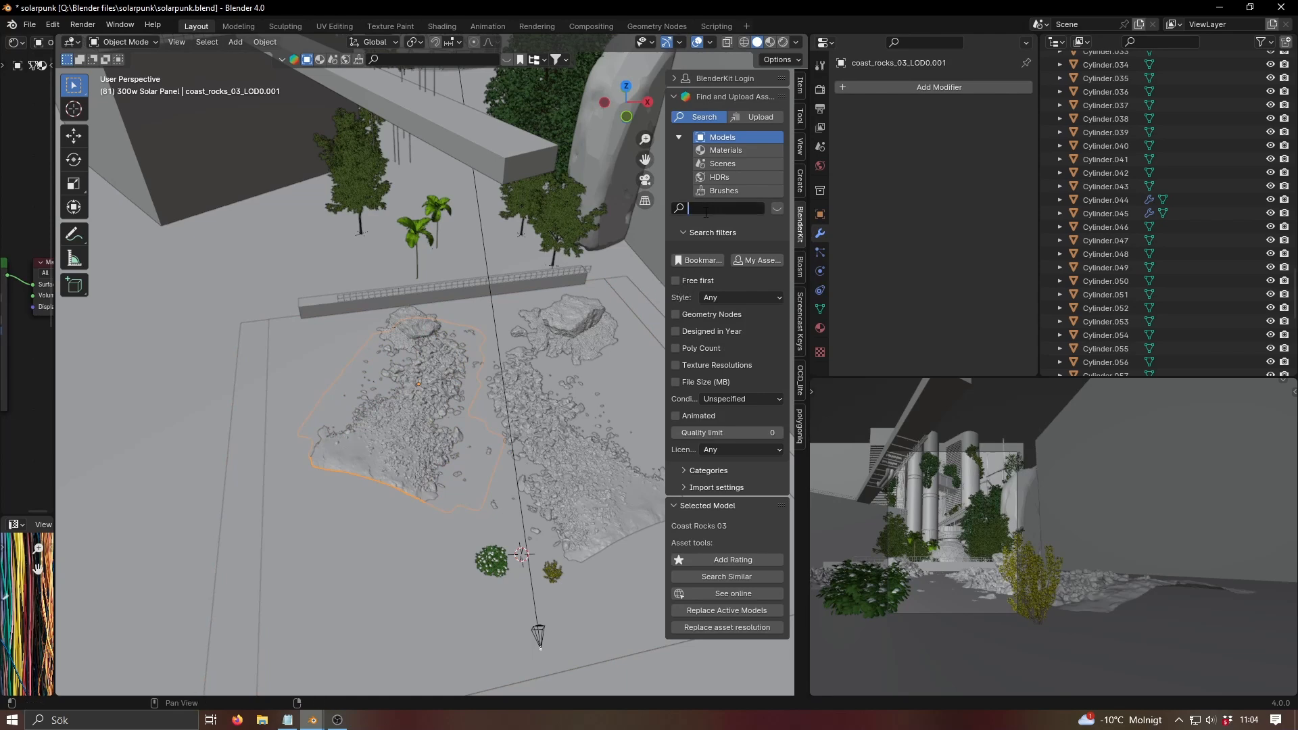
pyautogui.press('Return')
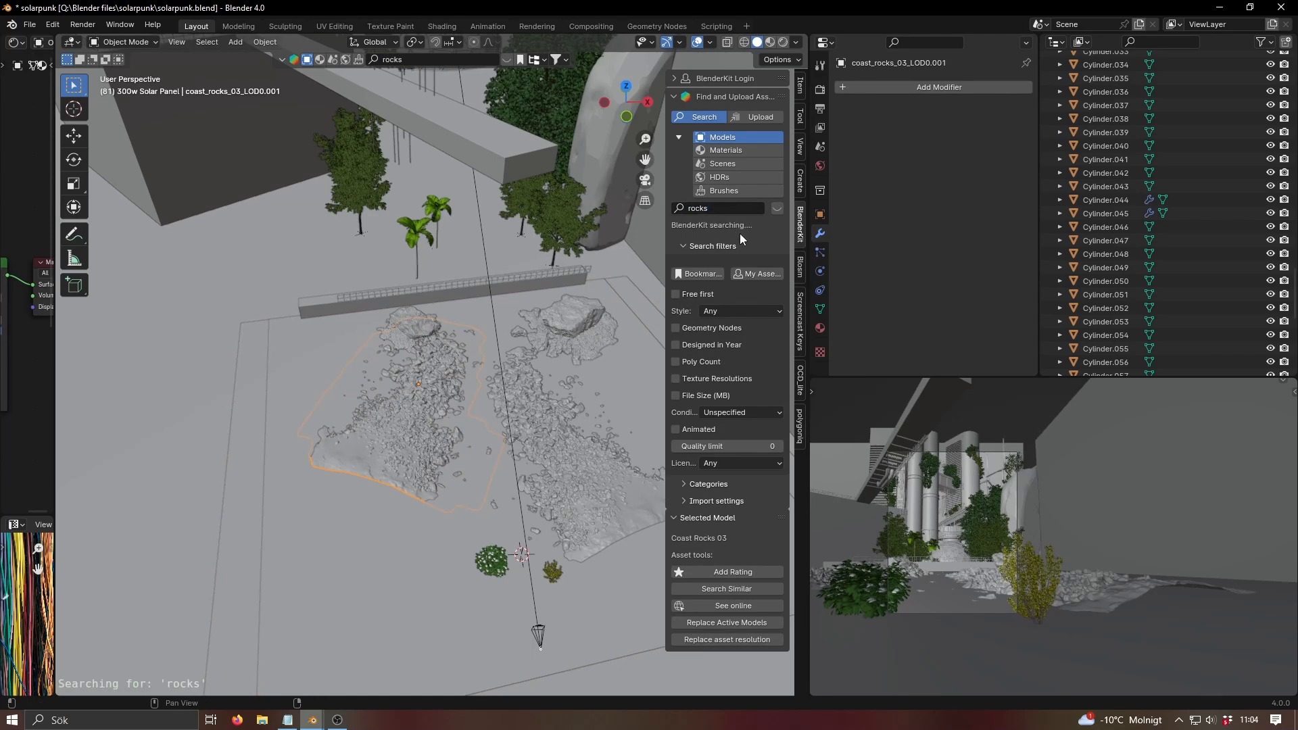
pyautogui.click(708, 297)
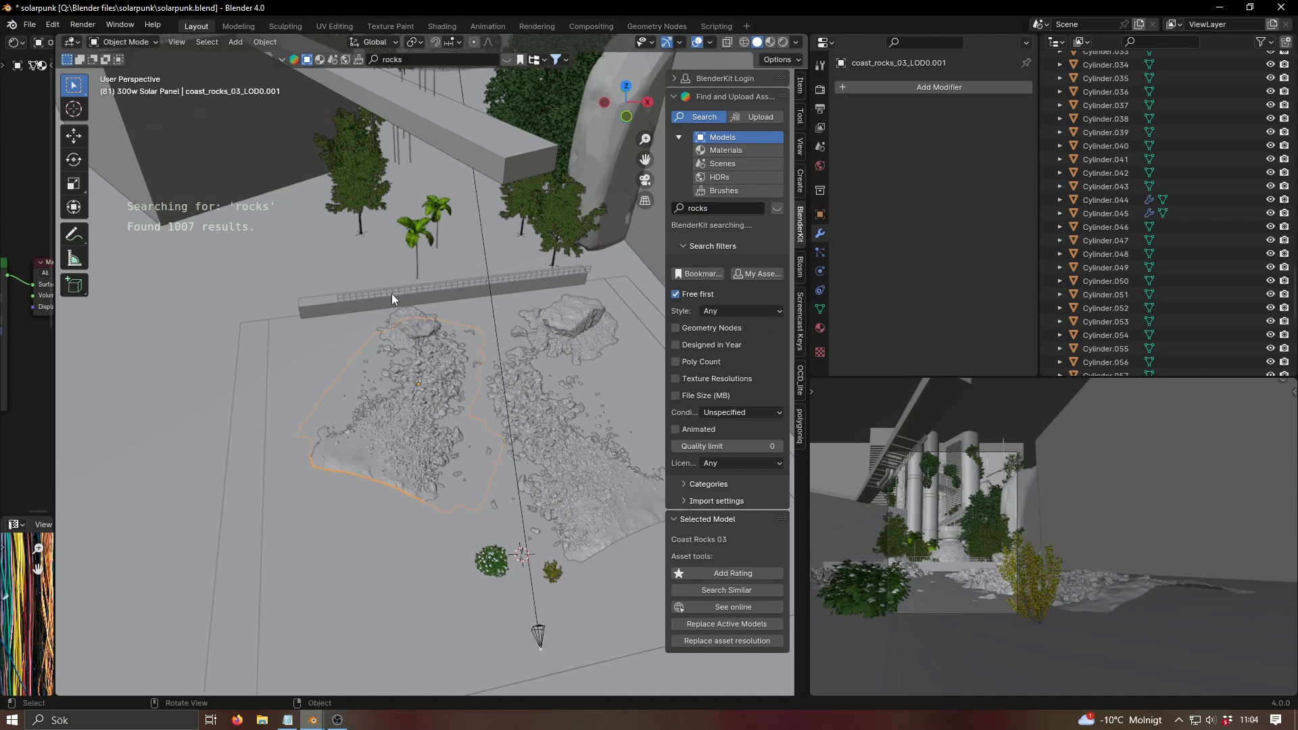
pyautogui.scroll(-3, 287, 150)
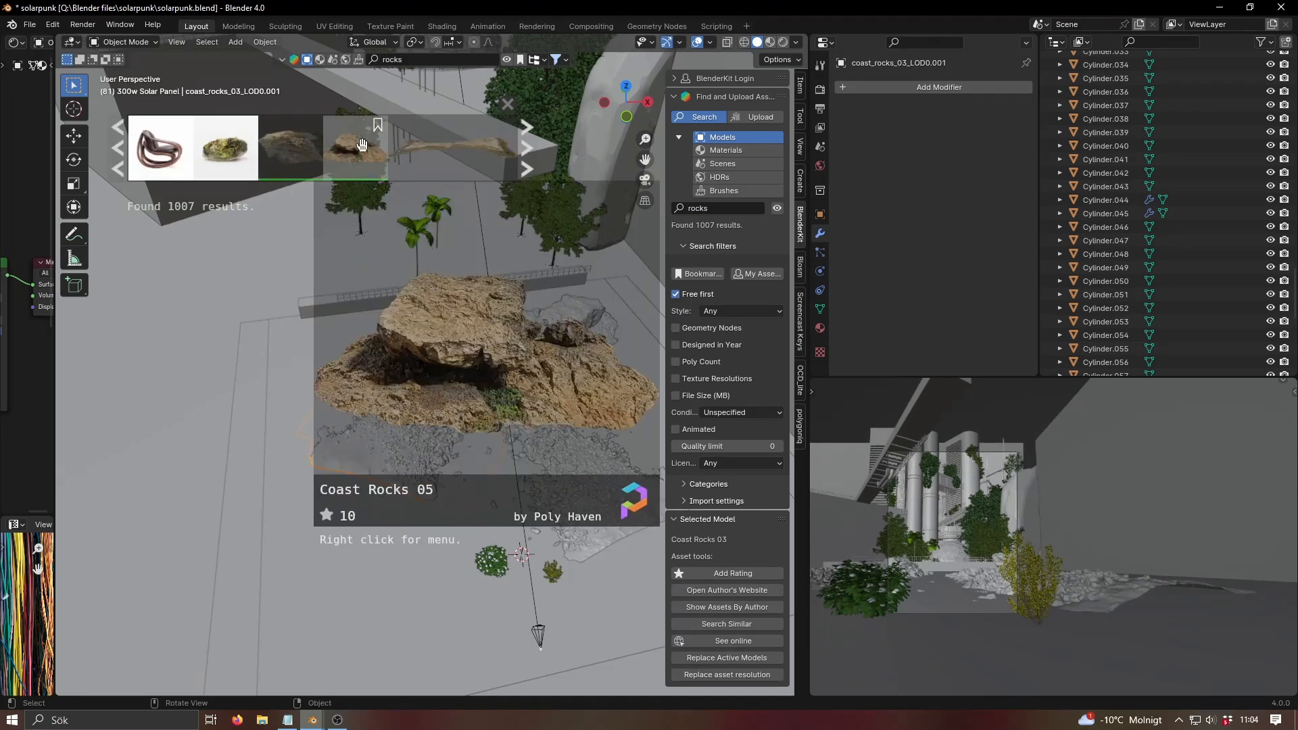
# - Save the scene file, and select and frame the large tree beside the cliff rock
pyautogui.moveTo(432, 331); pyautogui.dragTo(392, 383, button='middle')
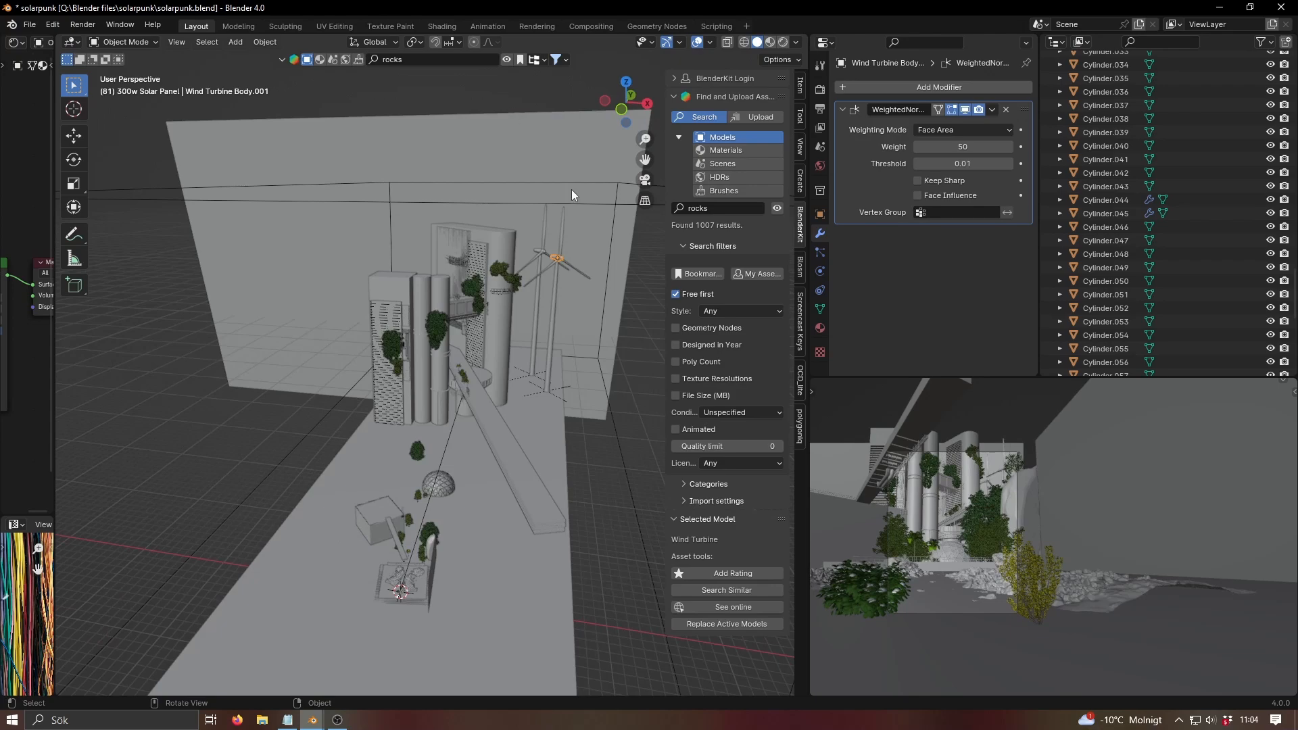
pyautogui.hotkey('ctrl', 's')
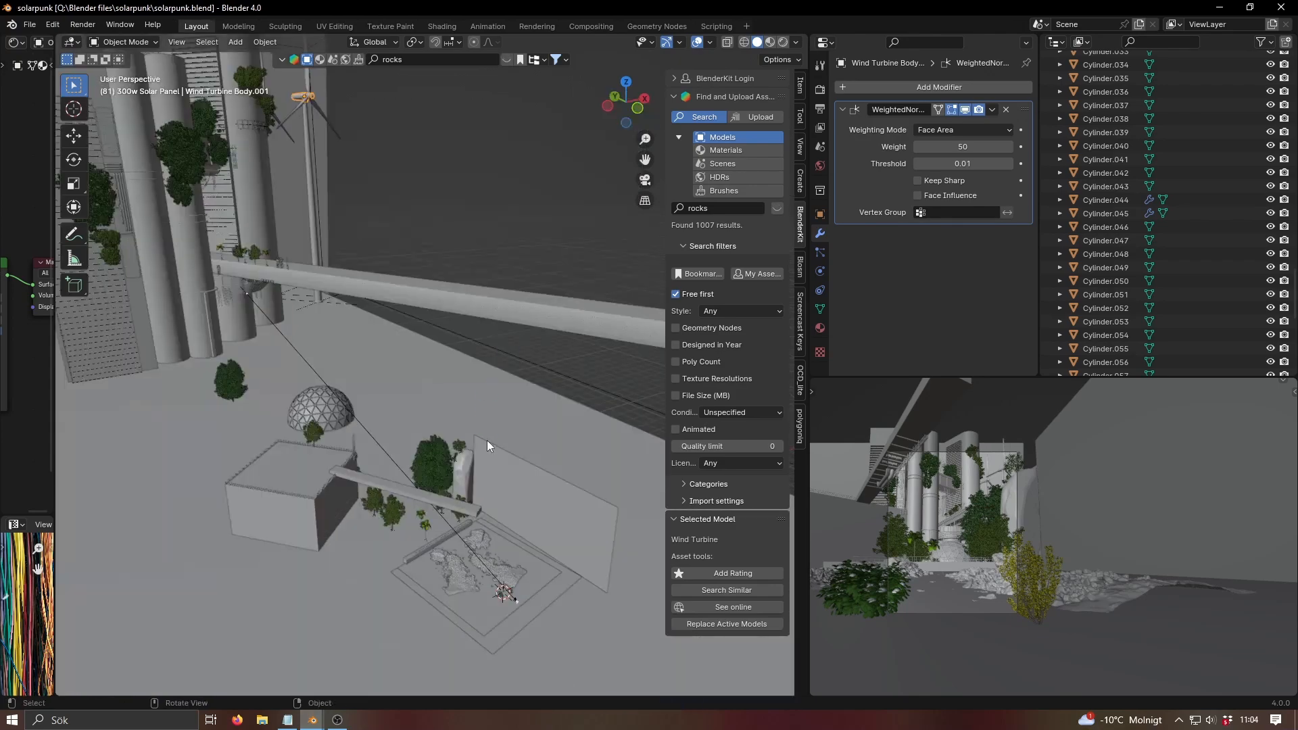
pyautogui.click(491, 451)
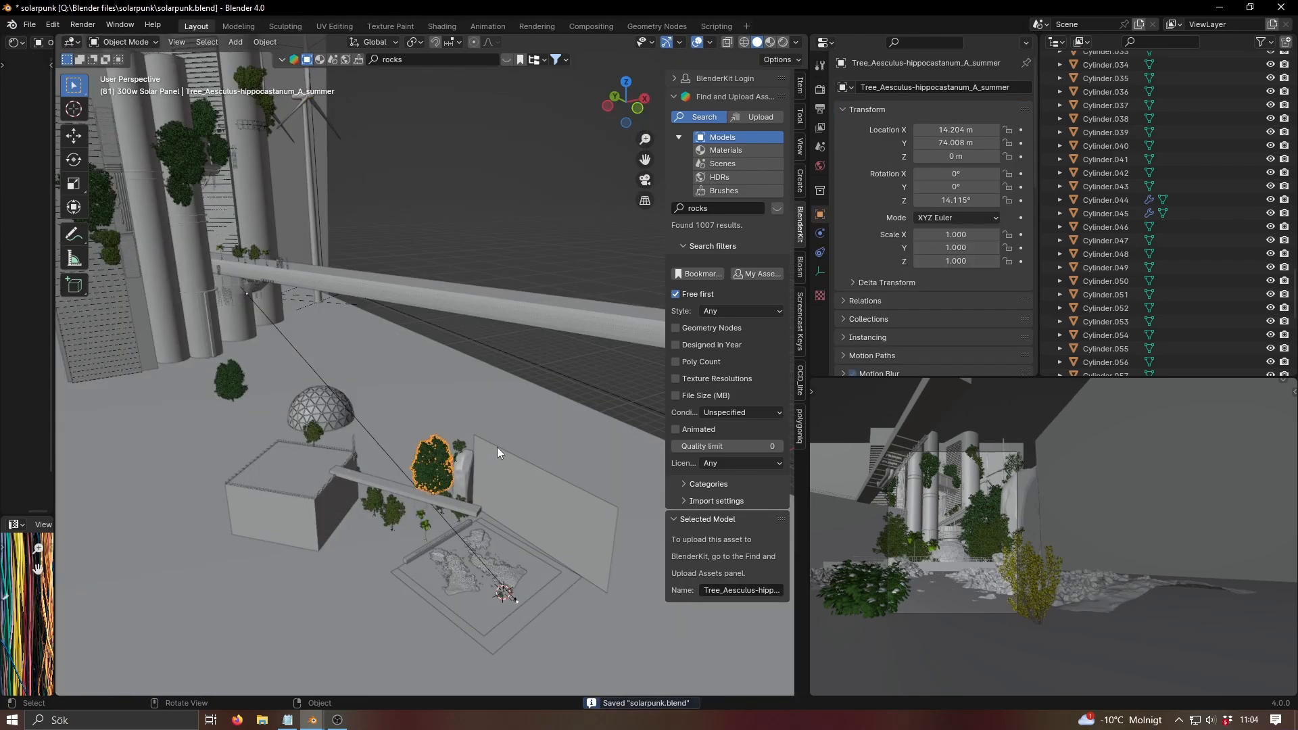
pyautogui.press('KP_Decimal')
# - Browse the shrubs category in botaniq's Spawn Asset dialog and close it without spawning anything
pyautogui.click(799, 422)
pyautogui.scroll(-5, 576, 417)
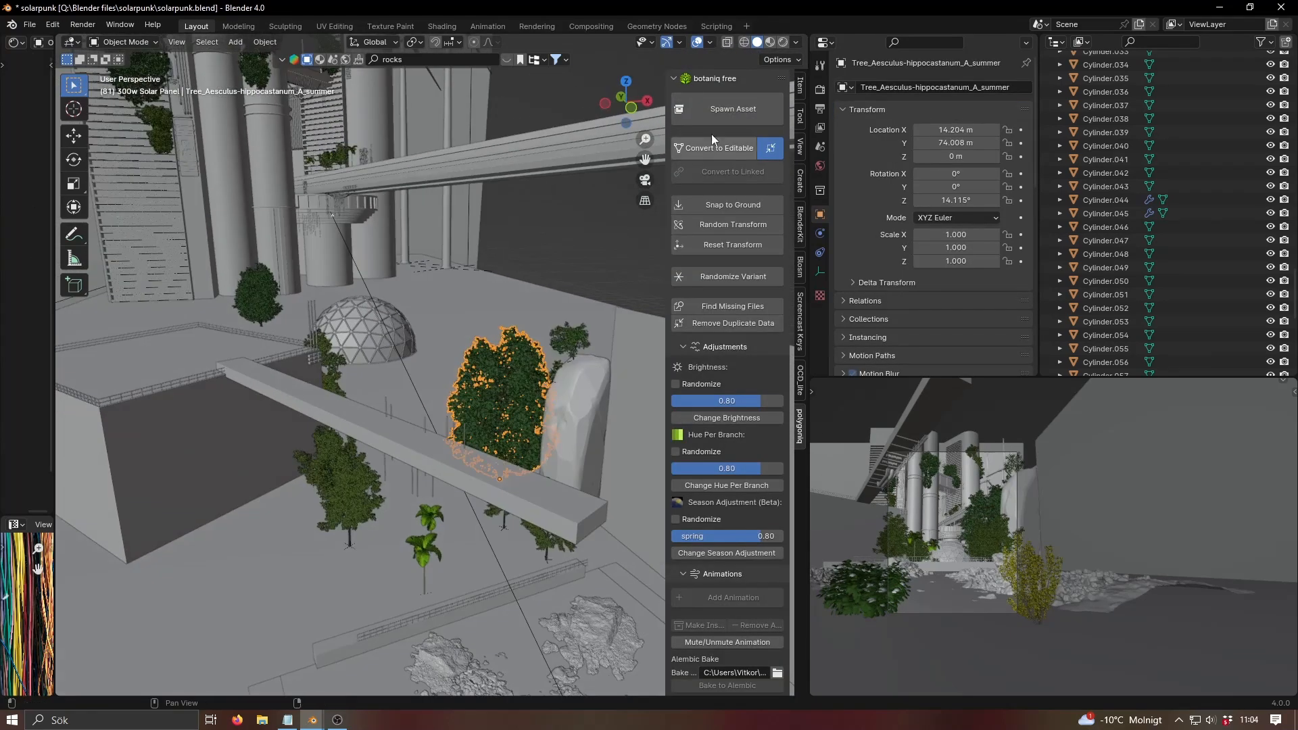
pyautogui.click(731, 107)
pyautogui.click(715, 165)
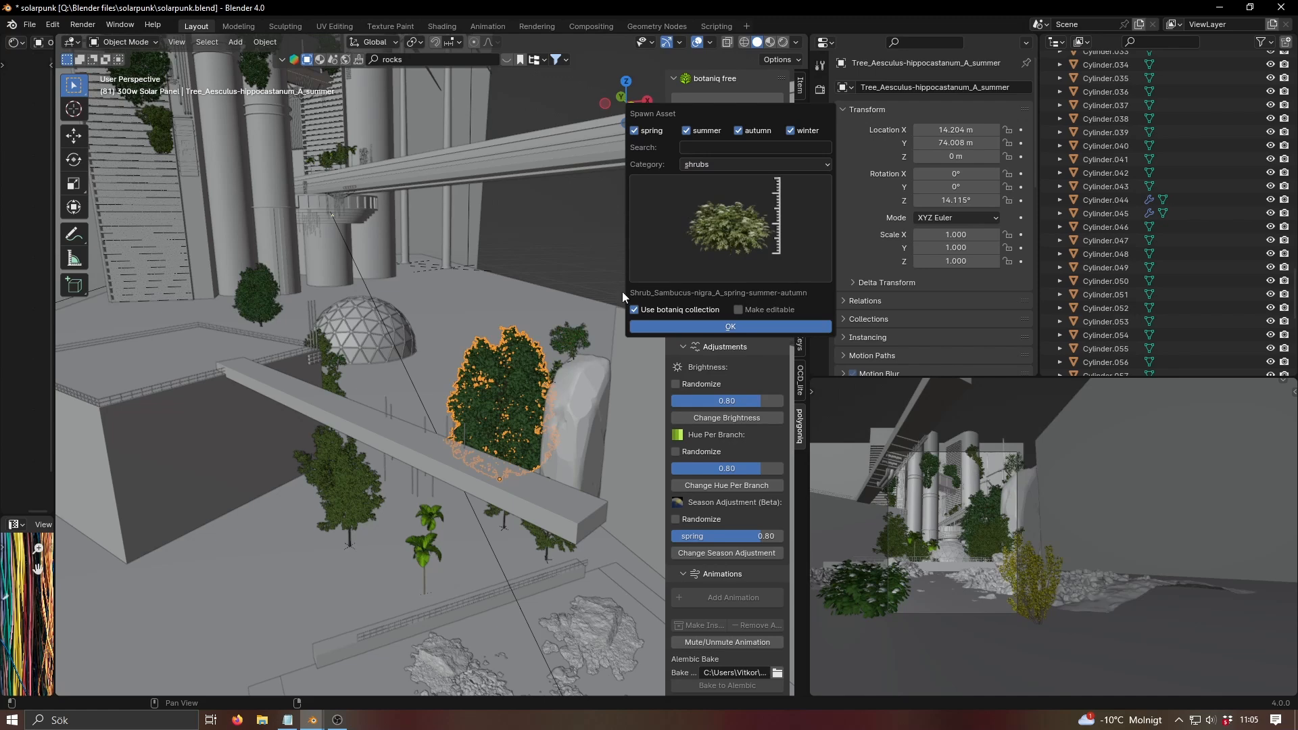
pyautogui.click(722, 222)
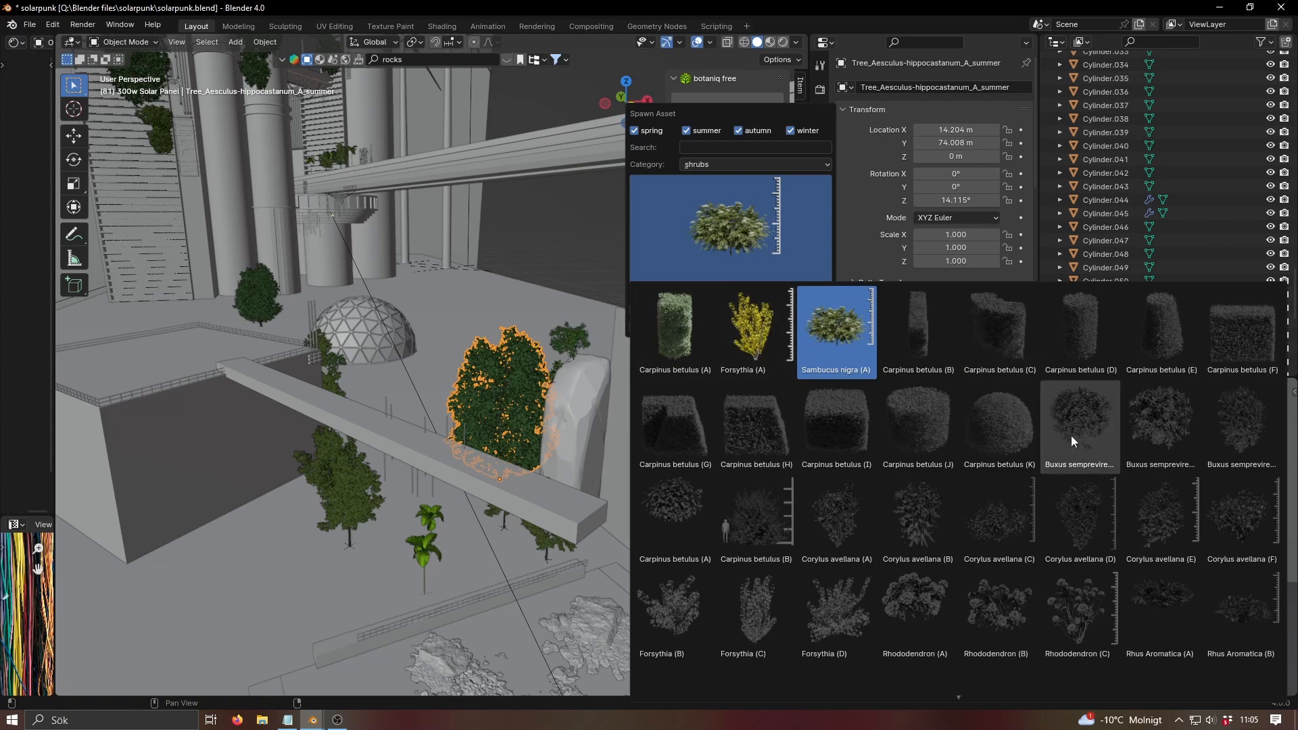
pyautogui.scroll(-5, 1251, 595)
pyautogui.scroll(-6, 1001, 558)
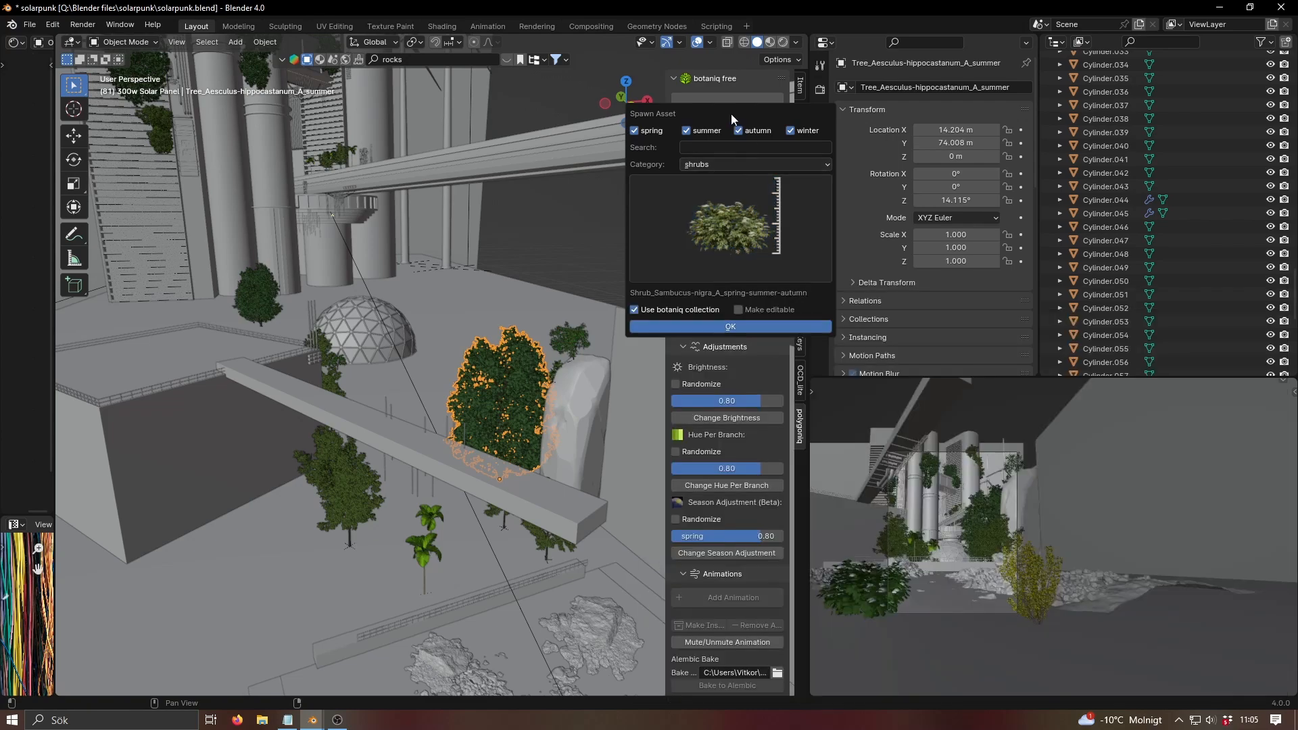
pyautogui.moveTo(575, 388)
pyautogui.mouseDown(button='middle')
pyautogui.moveTo(554, 422)
pyautogui.moveTo(567, 401)
pyautogui.mouseUp(button='middle')
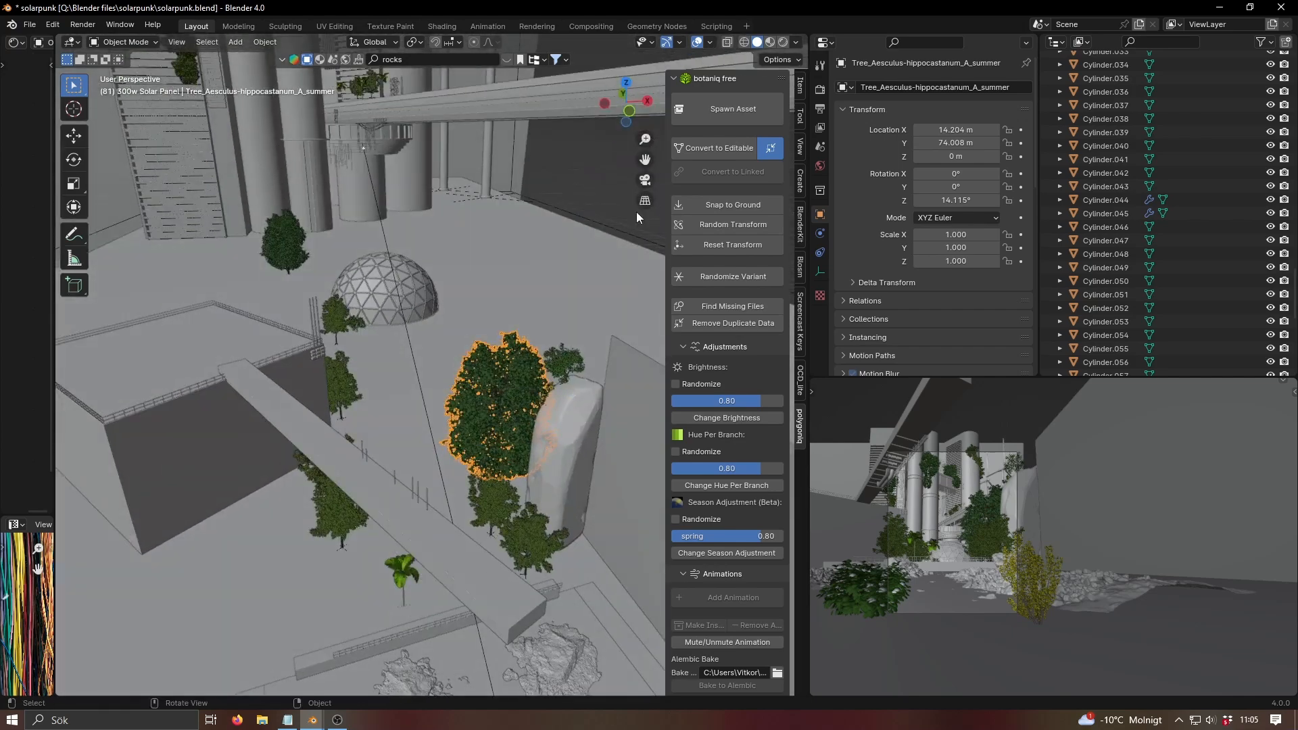
# - Reopen botaniq's Spawn Asset dialog and look through the list of plant categories
pyautogui.click(752, 114)
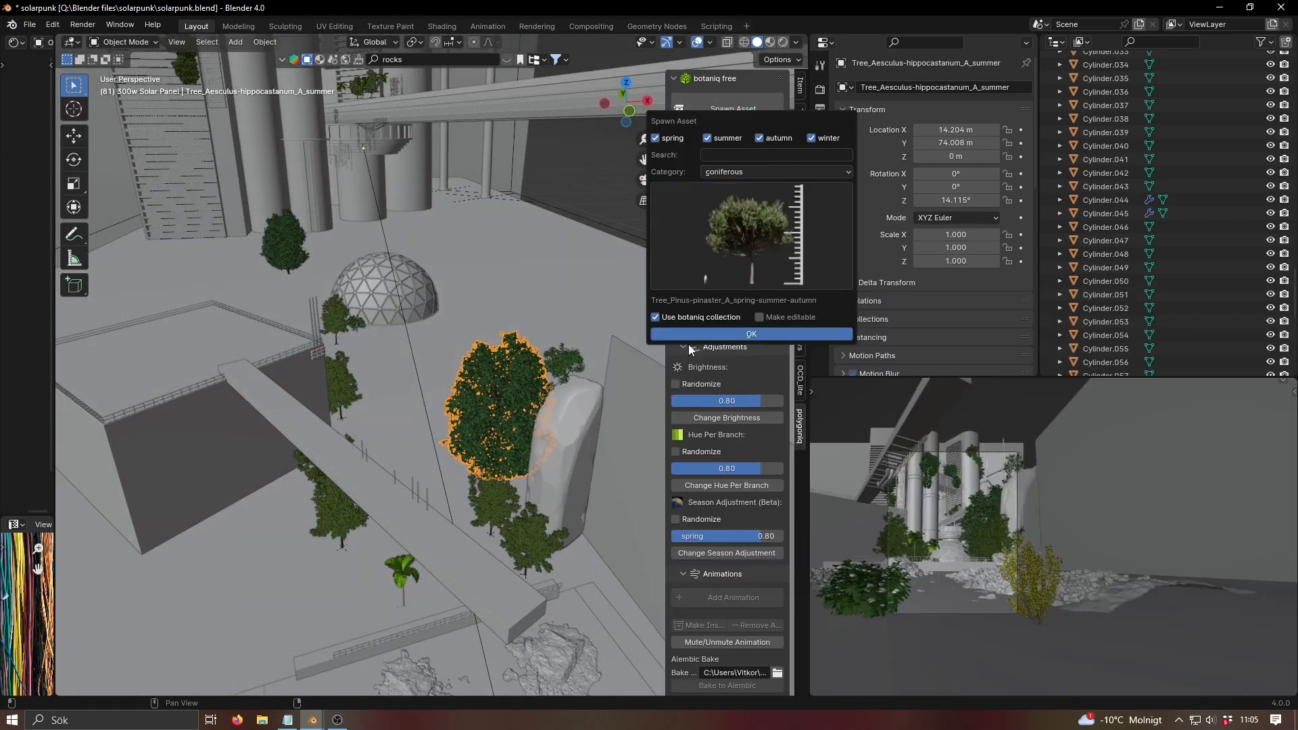
pyautogui.click(753, 173)
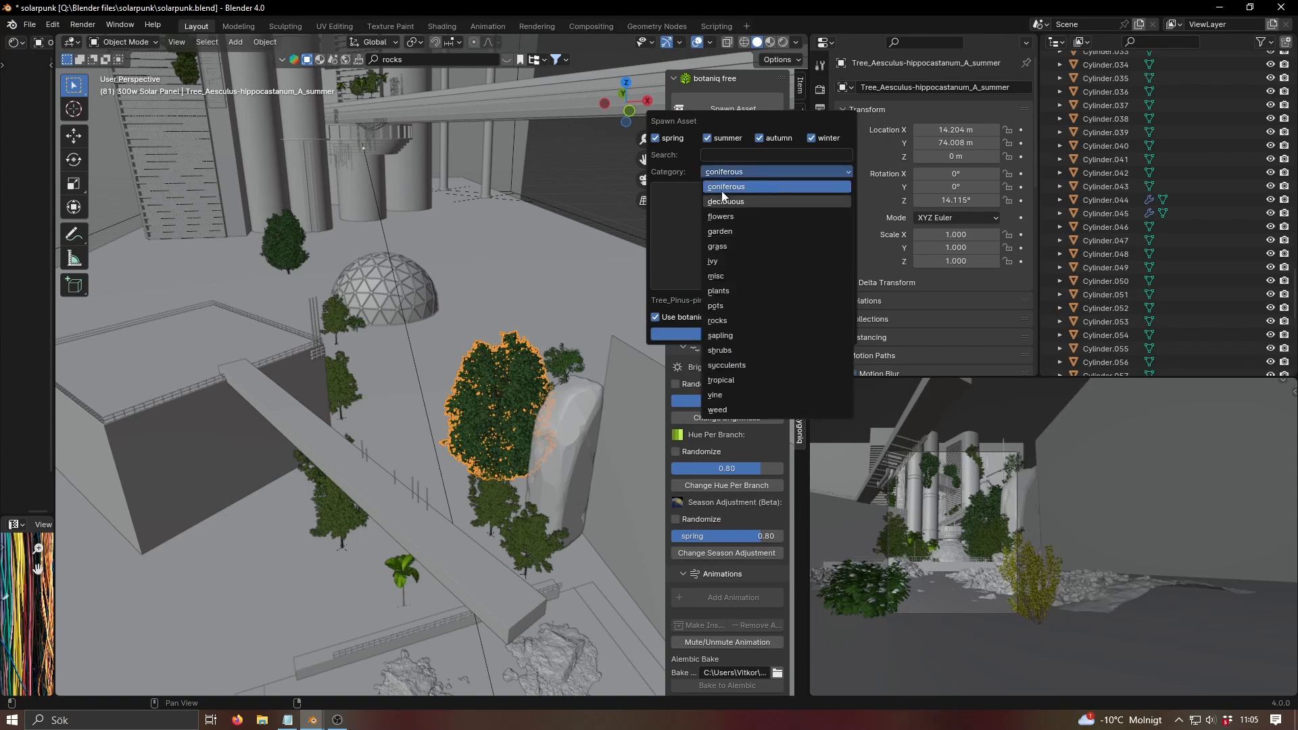
pyautogui.moveTo(563, 257); pyautogui.dragTo(541, 336, button='middle')
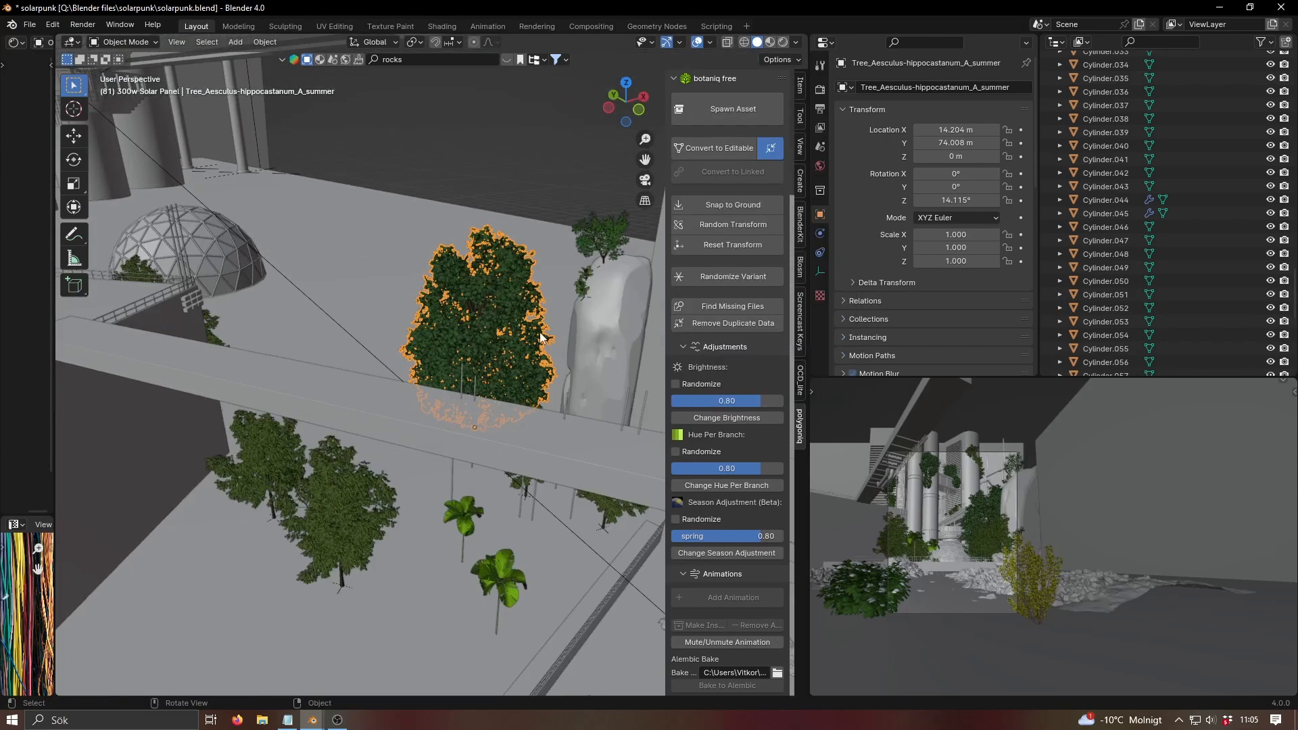
# - Select individual trees around the bridge and the cliff rock to examine how the vegetation is placed
pyautogui.click(354, 492)
pyautogui.moveTo(354, 492); pyautogui.dragTo(483, 555, button='middle')
pyautogui.click(472, 496)
pyautogui.moveTo(472, 496); pyautogui.dragTo(516, 360, button='middle')
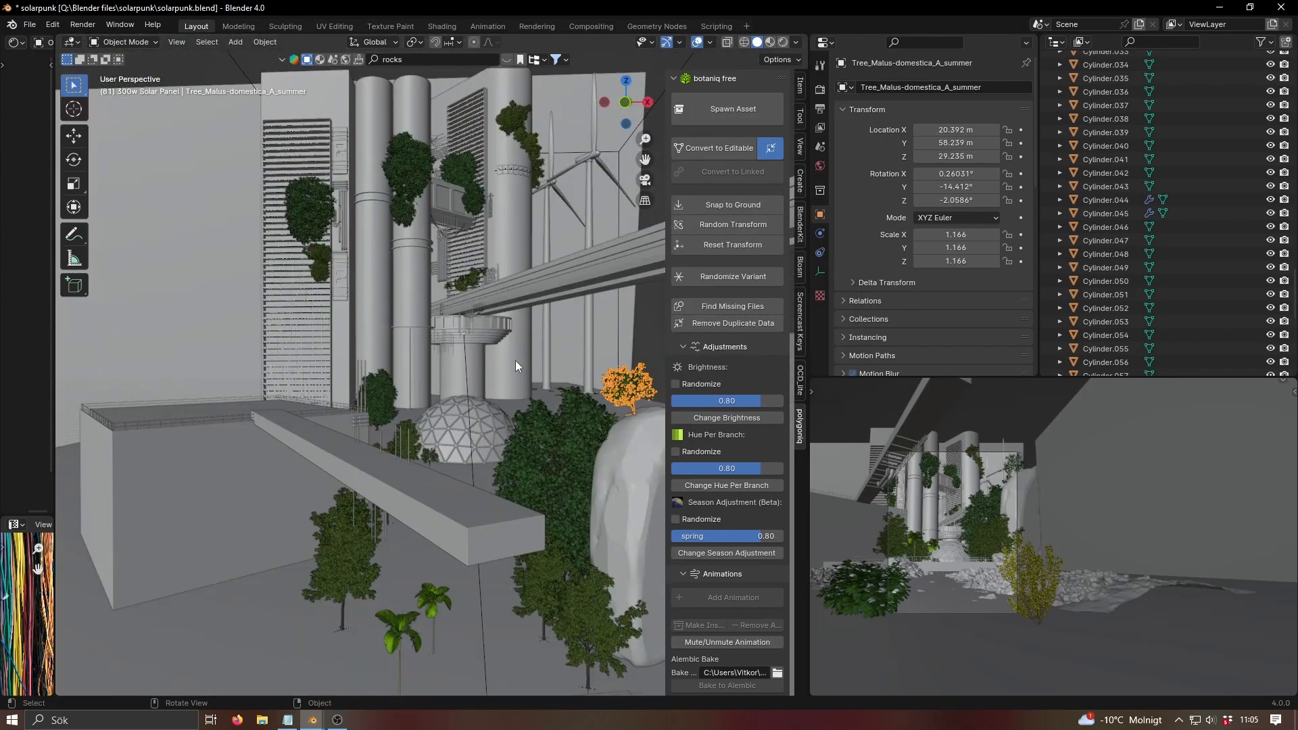
# - Select the elderberry shrub in the foreground and look at the scene through the camera
pyautogui.moveTo(537, 410); pyautogui.dragTo(493, 356, button='middle')
pyautogui.click(436, 466)
pyautogui.moveTo(436, 467)
pyautogui.mouseDown(button='middle')
pyautogui.moveTo(490, 524)
pyautogui.moveTo(492, 497)
pyautogui.moveTo(453, 468)
pyautogui.mouseUp(button='middle')
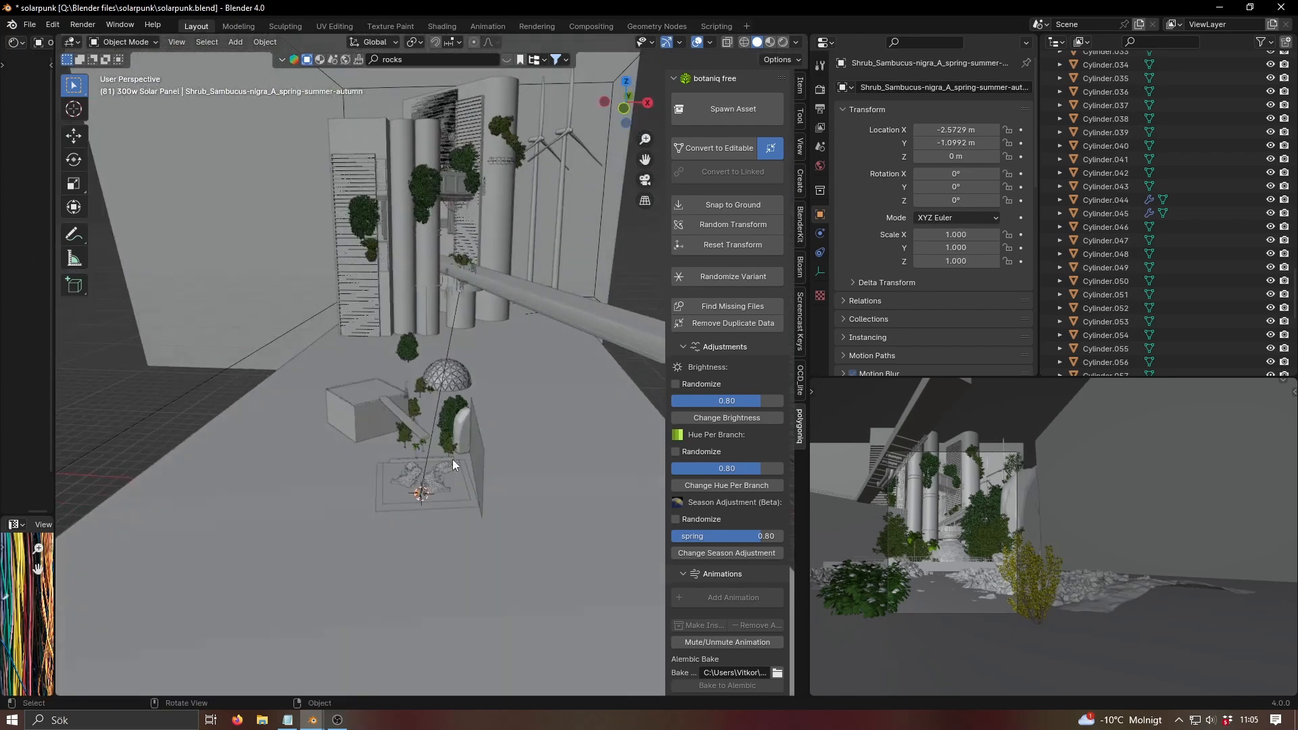
pyautogui.press('KP_0')
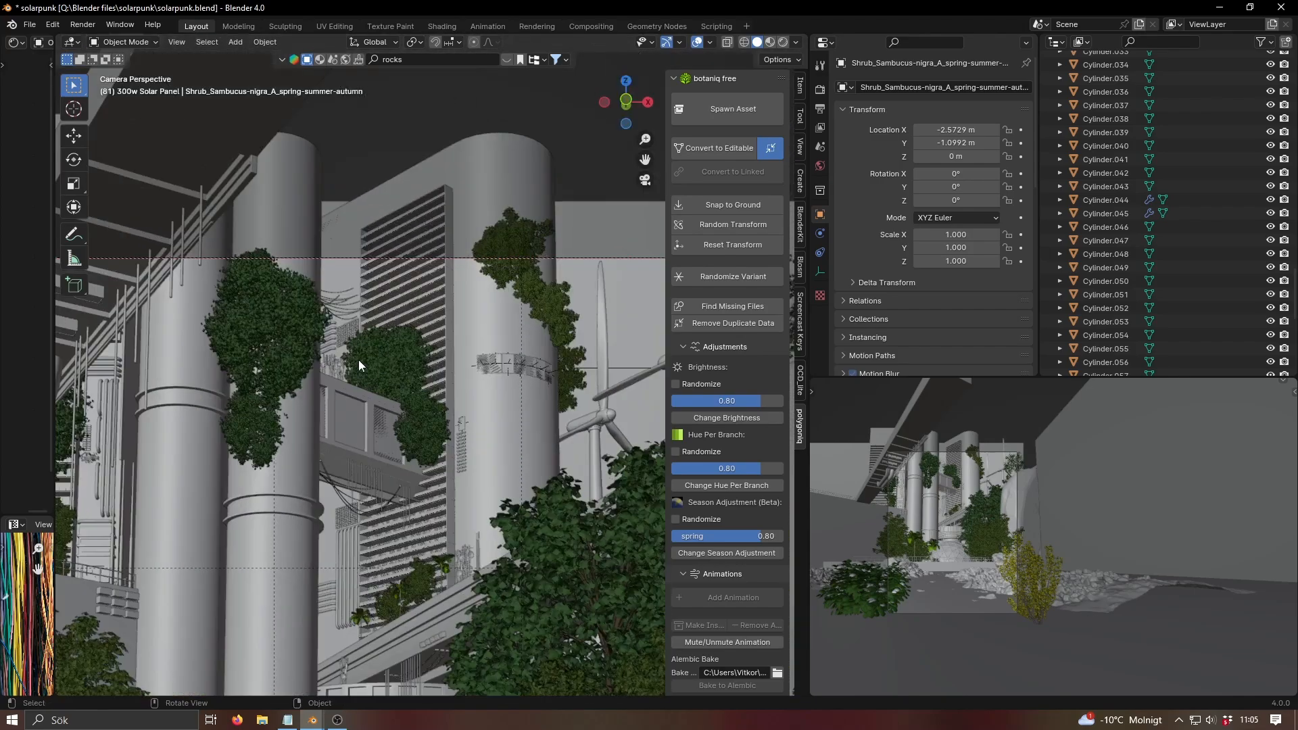
# - Select the foliage and small details on the towers, down to a single vent box, to examine how the facades are dressed
pyautogui.click(287, 325)
pyautogui.press('KP_Decimal')
pyautogui.moveTo(339, 311); pyautogui.dragTo(546, 355, button='middle')
pyautogui.scroll(-6, 491, 330)
pyautogui.moveTo(423, 399); pyautogui.dragTo(438, 432, button='middle')
pyautogui.click(468, 430)
pyautogui.scroll(4, 400, 390)
pyautogui.click(353, 294)
pyautogui.keyDown('shift'); pyautogui.moveTo(357, 321); pyautogui.dragTo(454, 297, button='middle'); pyautogui.keyUp('shift')
pyautogui.scroll(6, 406, 300)
pyautogui.click(290, 295)
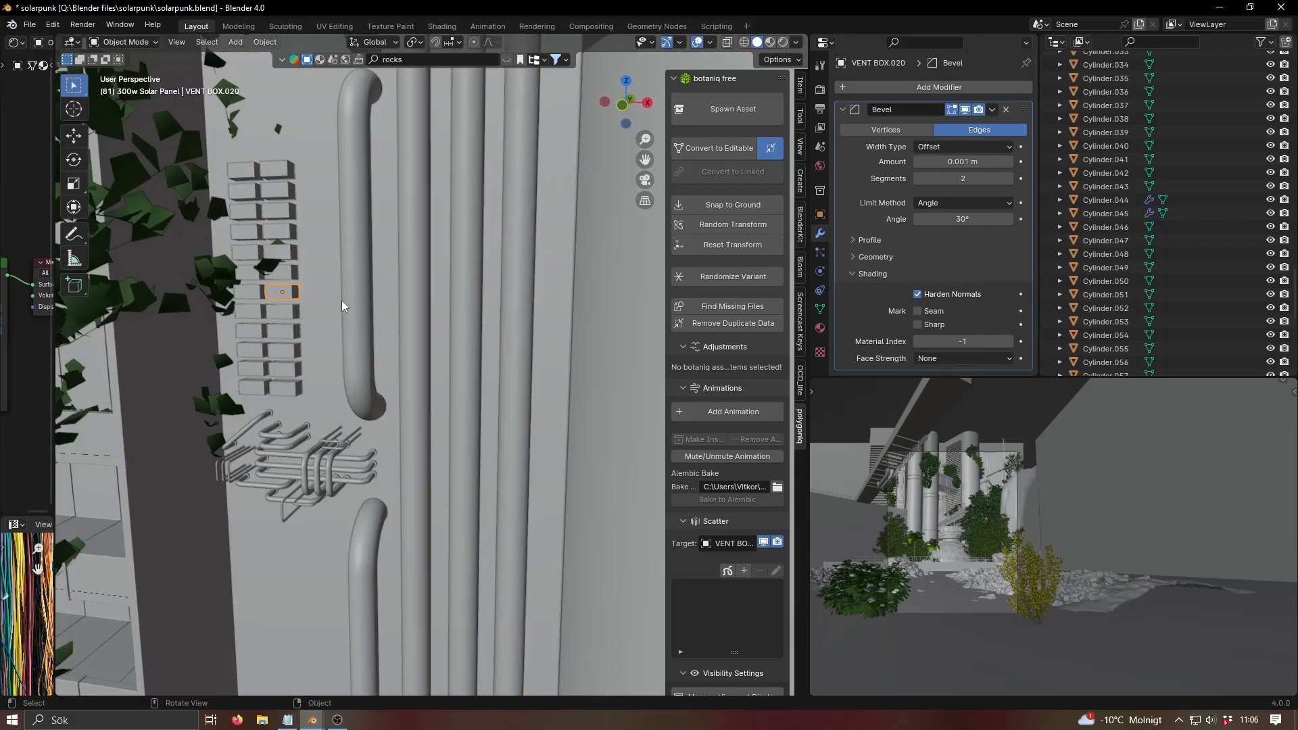
# - Select the industrial concrete wall and inspect the pipes and columns around the tower bases
pyautogui.scroll(-10, 399, 310)
pyautogui.click(376, 436)
pyautogui.scroll(-5, 403, 437)
pyautogui.scroll(5, 446, 402)
pyautogui.scroll(6, 511, 344)
pyautogui.moveTo(465, 377)
pyautogui.keyDown('shift'); pyautogui.mouseDown(button='middle')
pyautogui.moveTo(511, 344)
pyautogui.moveTo(480, 395)
pyautogui.mouseUp(button='middle'); pyautogui.keyUp('shift')
pyautogui.scroll(-9, 511, 344)
pyautogui.keyDown('shift'); pyautogui.moveTo(554, 460); pyautogui.dragTo(508, 388, button='middle'); pyautogui.keyUp('shift')
pyautogui.scroll(6, 507, 388)
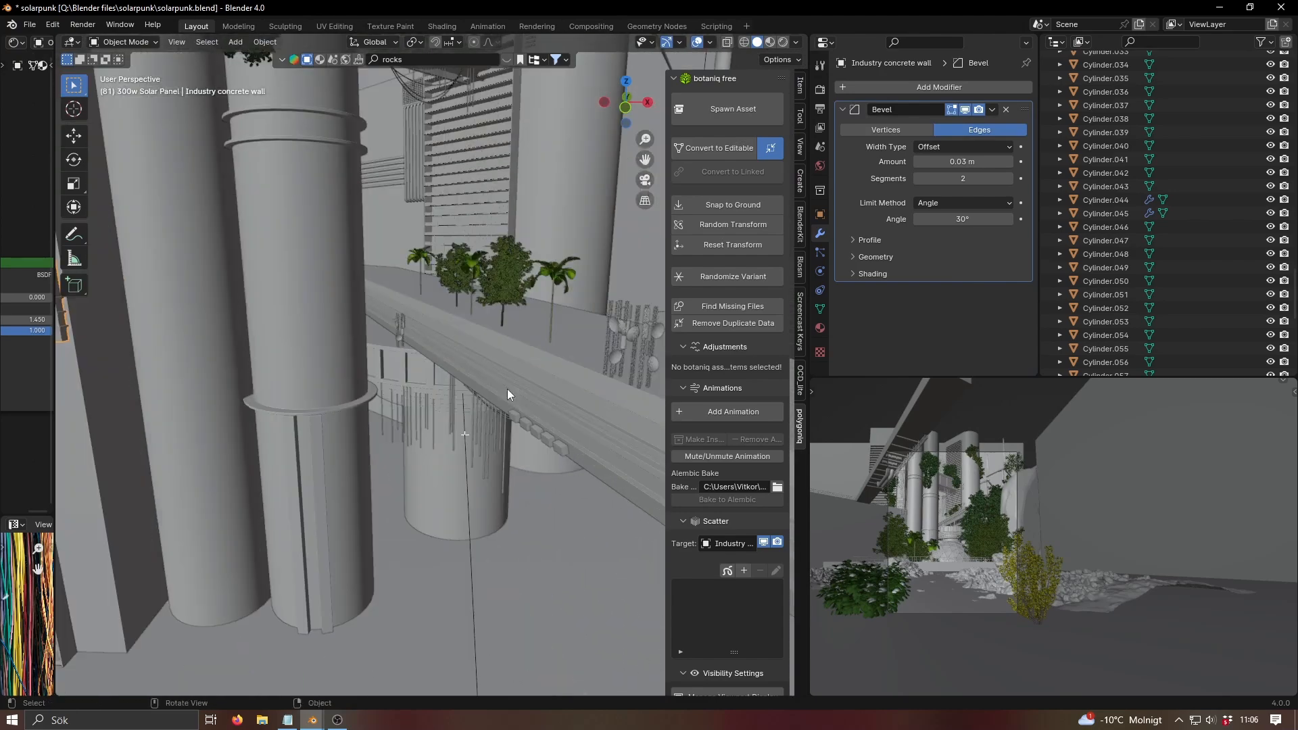
# - Select individual parts along the bridge and the platform below it to examine their modelled details
pyautogui.scroll(3, 507, 391)
pyautogui.click(482, 430)
pyautogui.keyDown('shift'); pyautogui.moveTo(547, 458); pyautogui.dragTo(510, 274, button='middle'); pyautogui.keyUp('shift')
pyautogui.click(511, 386)
pyautogui.click(514, 386)
pyautogui.scroll(5, 468, 297)
# - Examine the lit-window material on the cylindrical tower sections in the textured preview
pyautogui.click(467, 298)
pyautogui.click(460, 310)
pyautogui.scroll(-5, 508, 274)
pyautogui.moveTo(506, 348); pyautogui.dragTo(467, 444, button='middle')
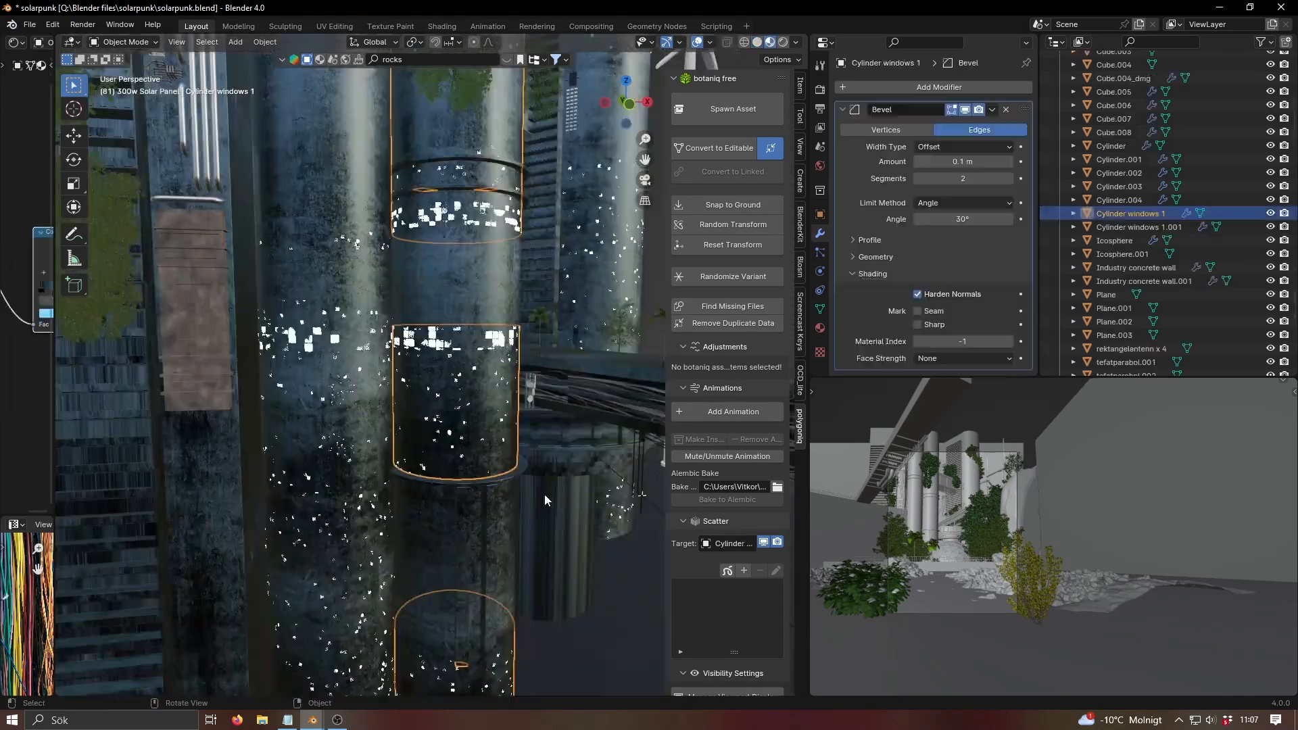
pyautogui.scroll(-3, 469, 480)
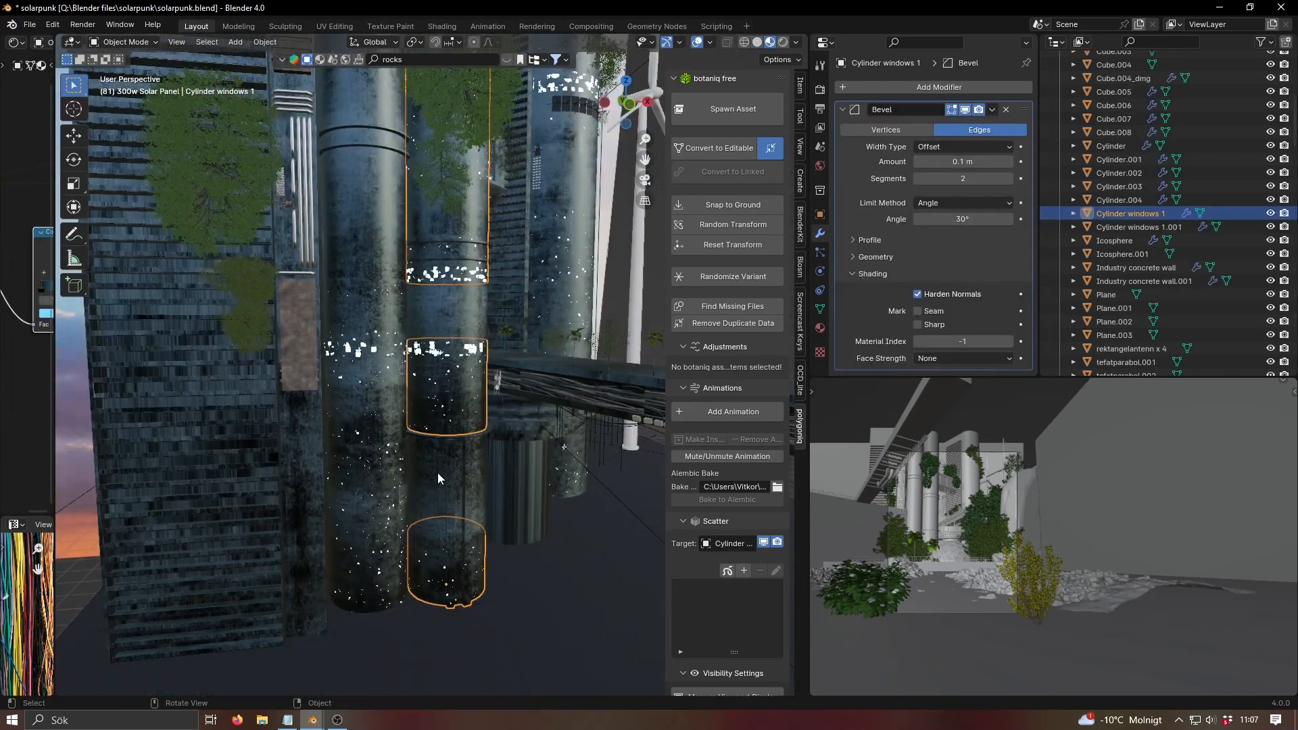
pyautogui.press('g')
pyautogui.click(473, 443)
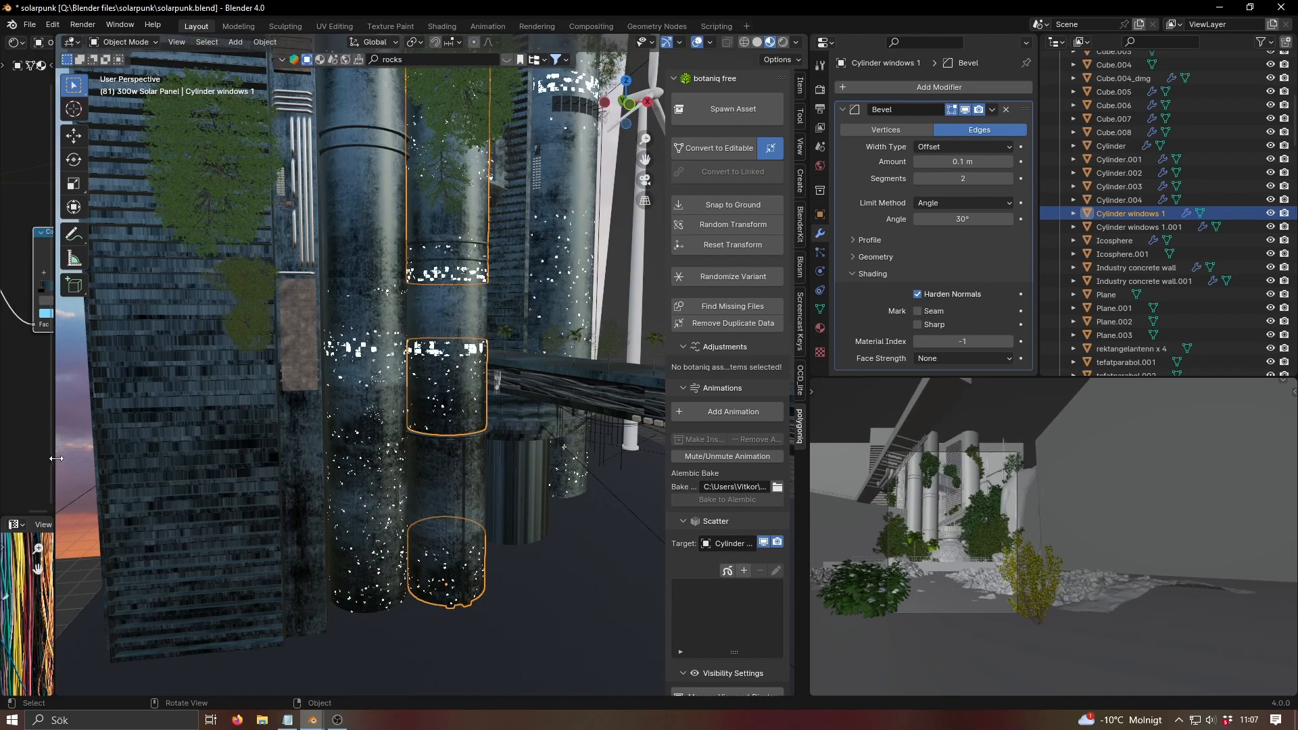
# - Switch the viewport to solid shading, add a plane and move it up 632.12 m along Z, above the city
pyautogui.moveTo(53, 458); pyautogui.dragTo(67, 457)
pyautogui.scroll(-5, 474, 407)
pyautogui.moveTo(473, 407)
pyautogui.mouseDown(button='middle')
pyautogui.moveTo(522, 375)
pyautogui.moveTo(467, 443)
pyautogui.mouseUp(button='middle')
pyautogui.press('z')
pyautogui.click(595, 367)
pyautogui.hotkey('shift', 'a')
pyautogui.moveTo(466, 450)
pyautogui.click(517, 123)
pyautogui.scroll(-4, 521, 405)
pyautogui.press('g')
pyautogui.press('z')
pyautogui.click(553, 196)
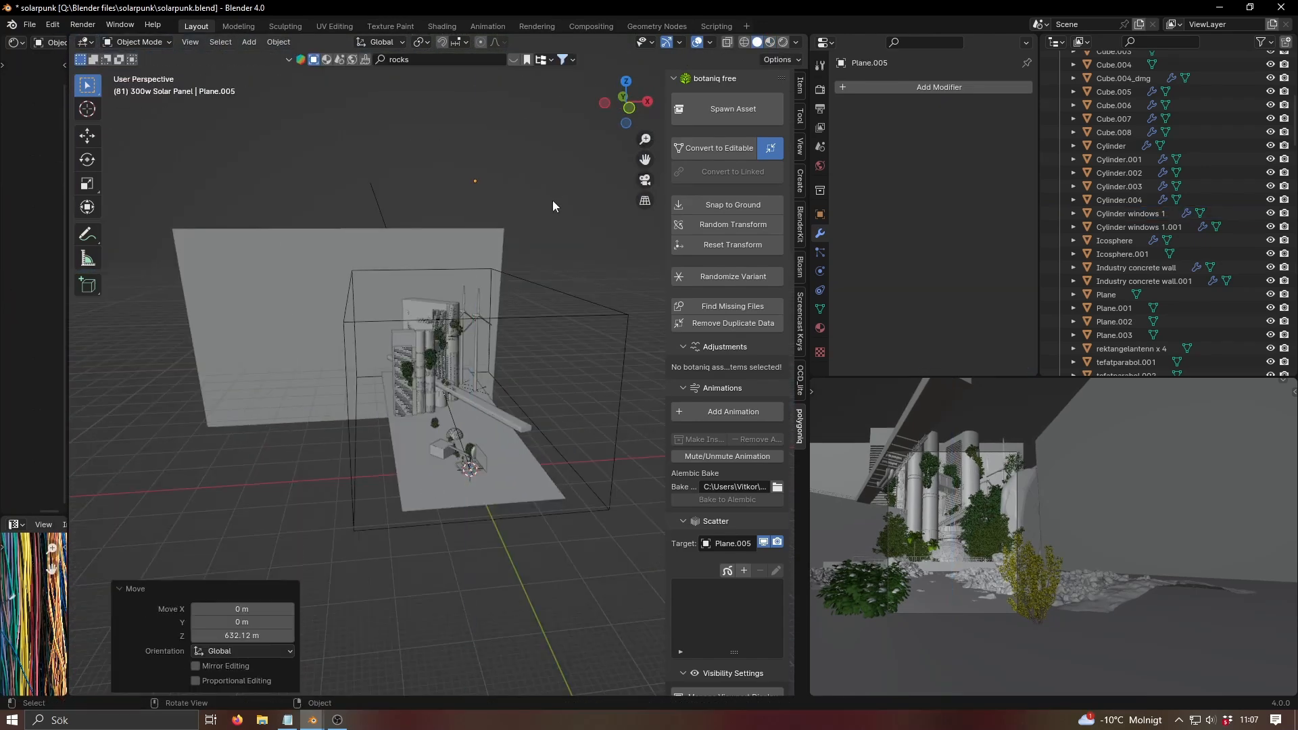
# - Isolate the new plane in local view and scale it up by a factor of about 7.9
pyautogui.press('KP_Divide')
pyautogui.press('s')
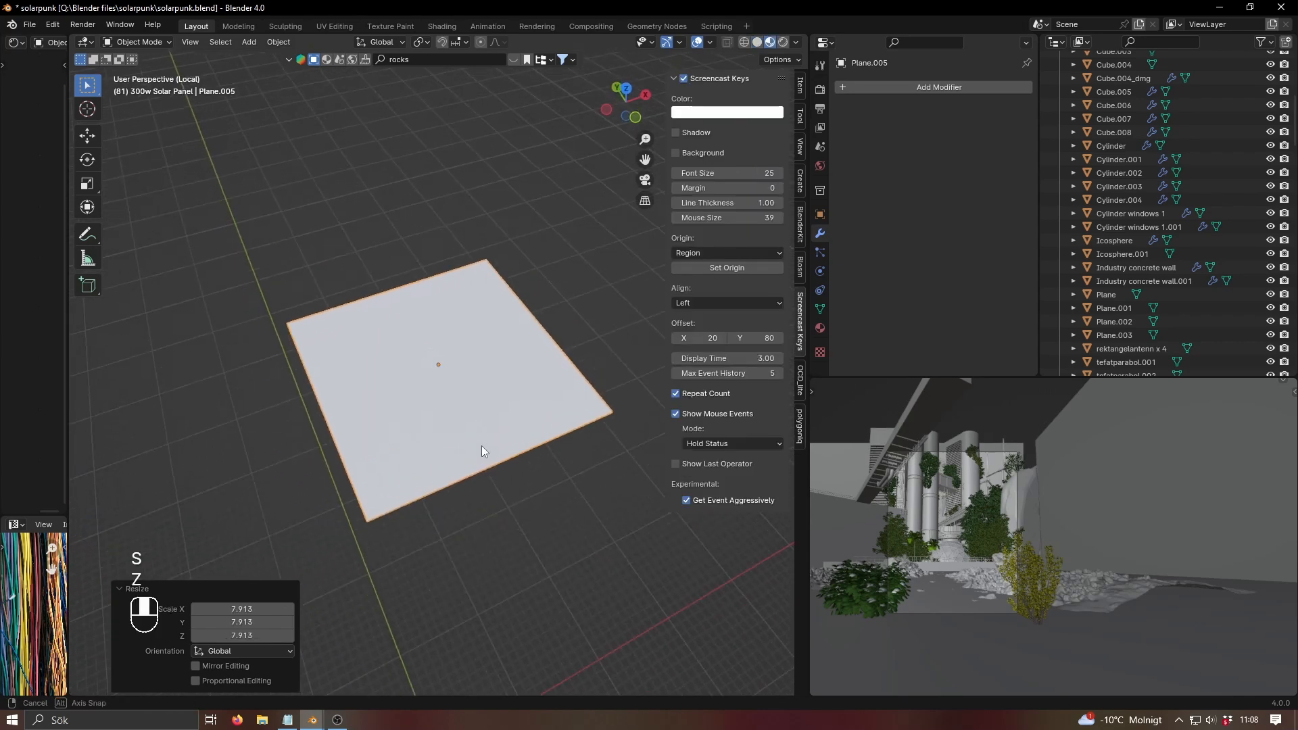
pyautogui.click(455, 427)
pyautogui.moveTo(454, 424); pyautogui.dragTo(463, 425, button='middle')
# - Enlarge the node editor, create a new material for the plane and link a Brick Texture's Color to the Base Color
pyautogui.moveTo(67, 379); pyautogui.dragTo(404, 318)
pyautogui.click(346, 42)
pyautogui.hotkey('shift', 'a')
pyautogui.write('brick')
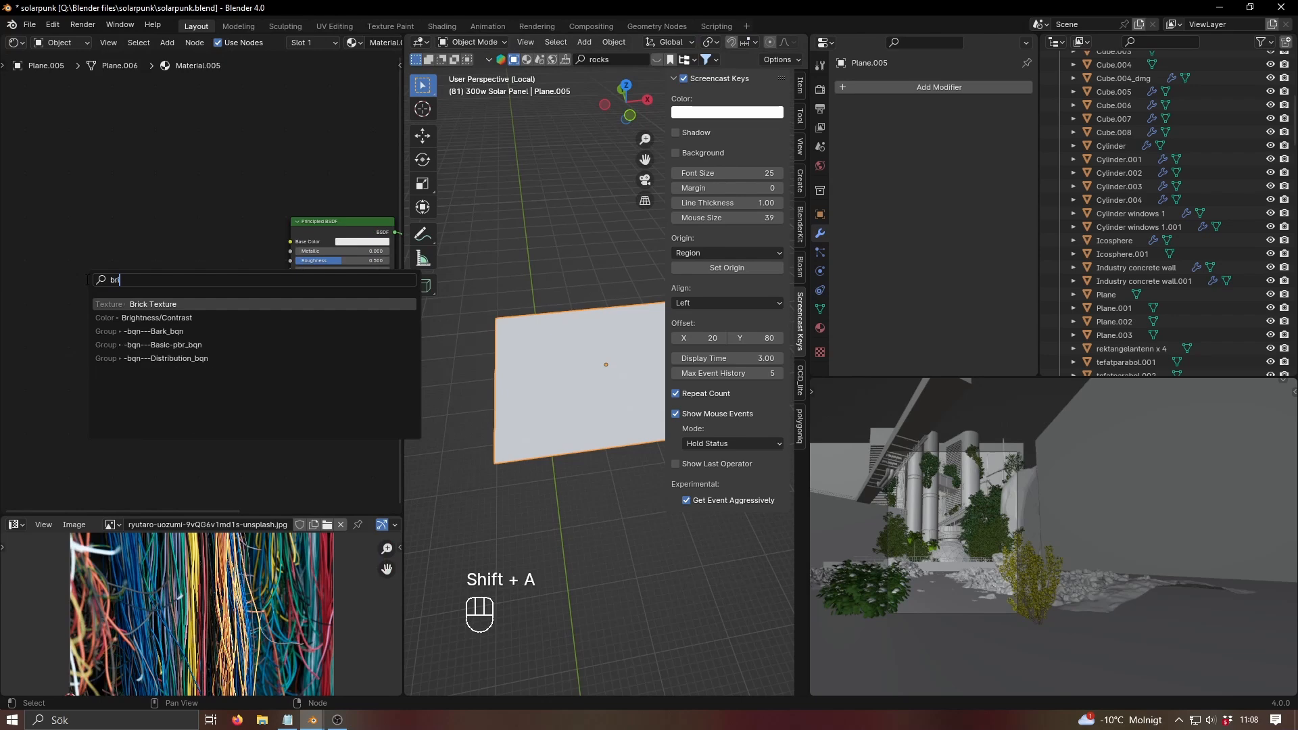
pyautogui.press('Return')
pyautogui.click(106, 251)
pyautogui.moveTo(106, 248); pyautogui.dragTo(292, 226)
# - Set the Brick Texture's brick width and row height to 1 and its offset to 0
pyautogui.press('n')
pyautogui.moveTo(487, 351); pyautogui.dragTo(561, 389, button='middle')
pyautogui.moveTo(306, 432); pyautogui.dragTo(404, 388, button='middle')
pyautogui.moveTo(257, 390); pyautogui.dragTo(252, 364, button='middle')
pyautogui.scroll(9, 321, 356)
pyautogui.moveTo(153, 390); pyautogui.dragTo(154, 414)
pyautogui.press('Return')
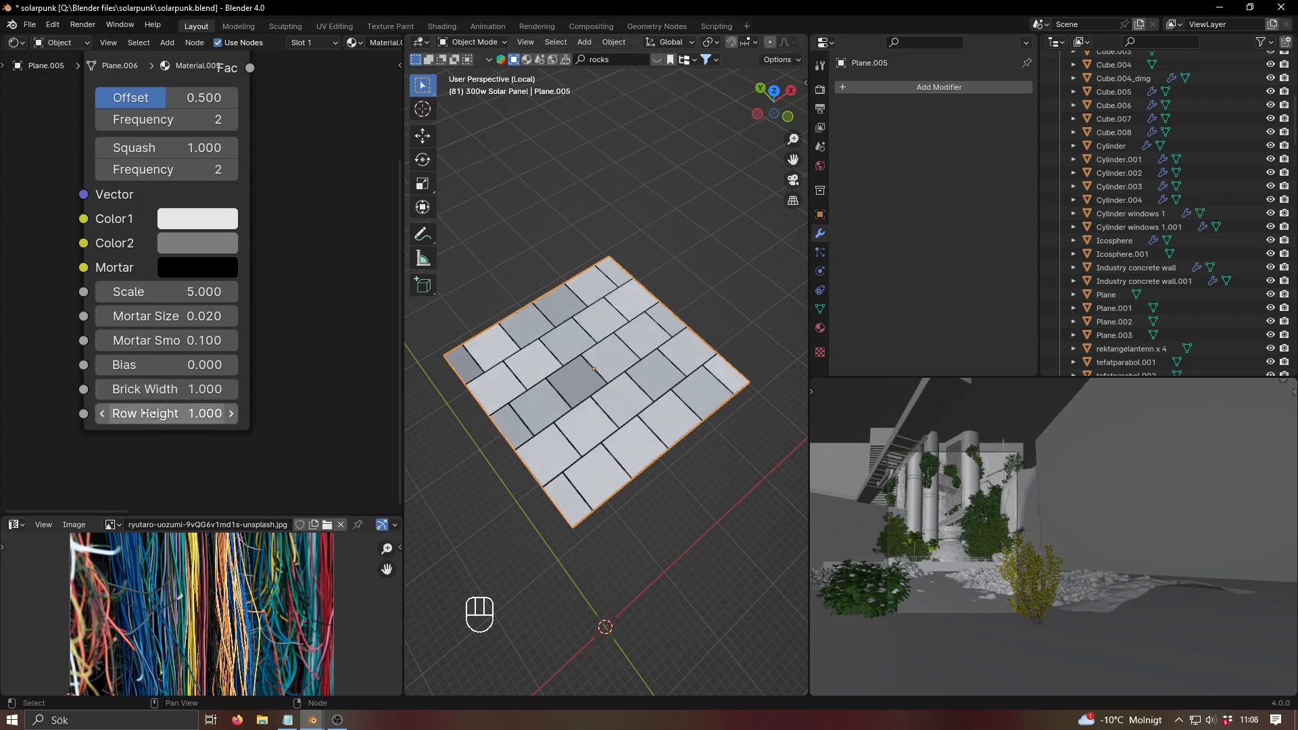
pyautogui.moveTo(149, 413); pyautogui.dragTo(143, 455, button='middle')
pyautogui.click(155, 139)
pyautogui.press('Return')
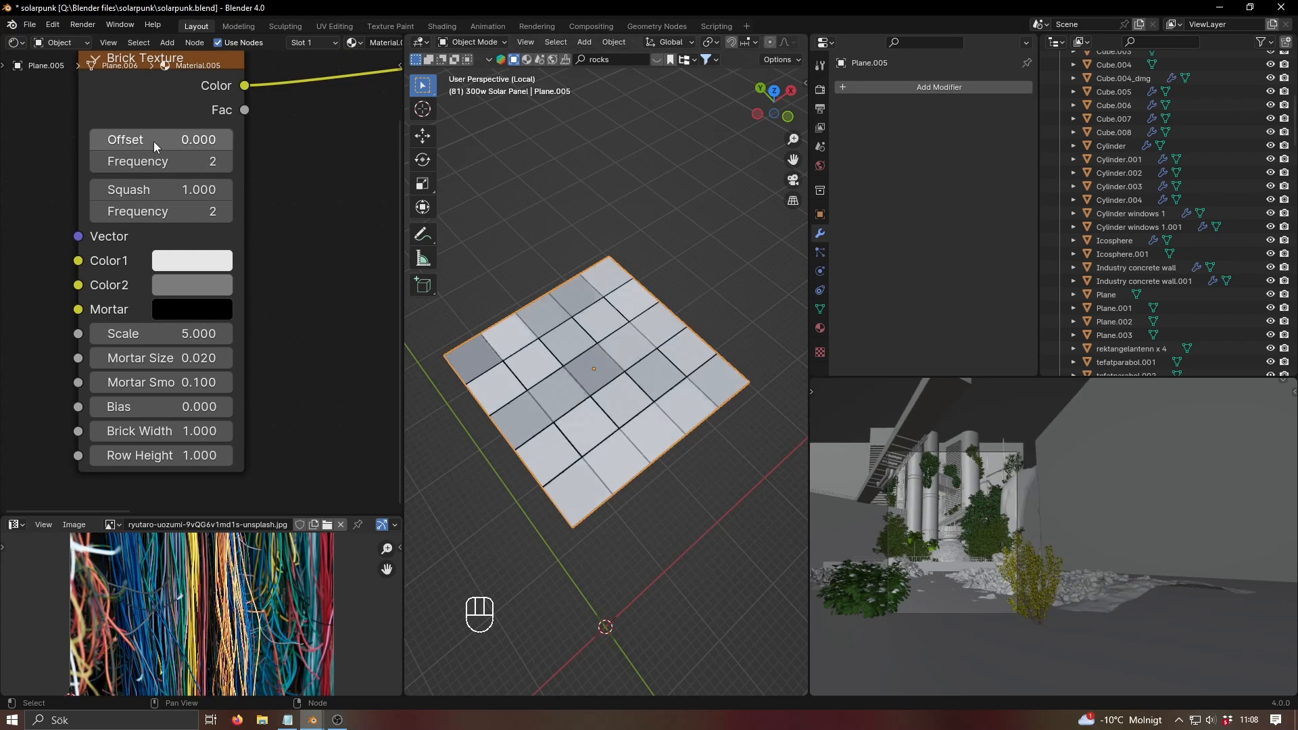
# - Set the Brick Texture's Color1 to pure white and Color2 to black
pyautogui.click(192, 285)
pyautogui.moveTo(374, 446); pyautogui.dragTo(374, 502)
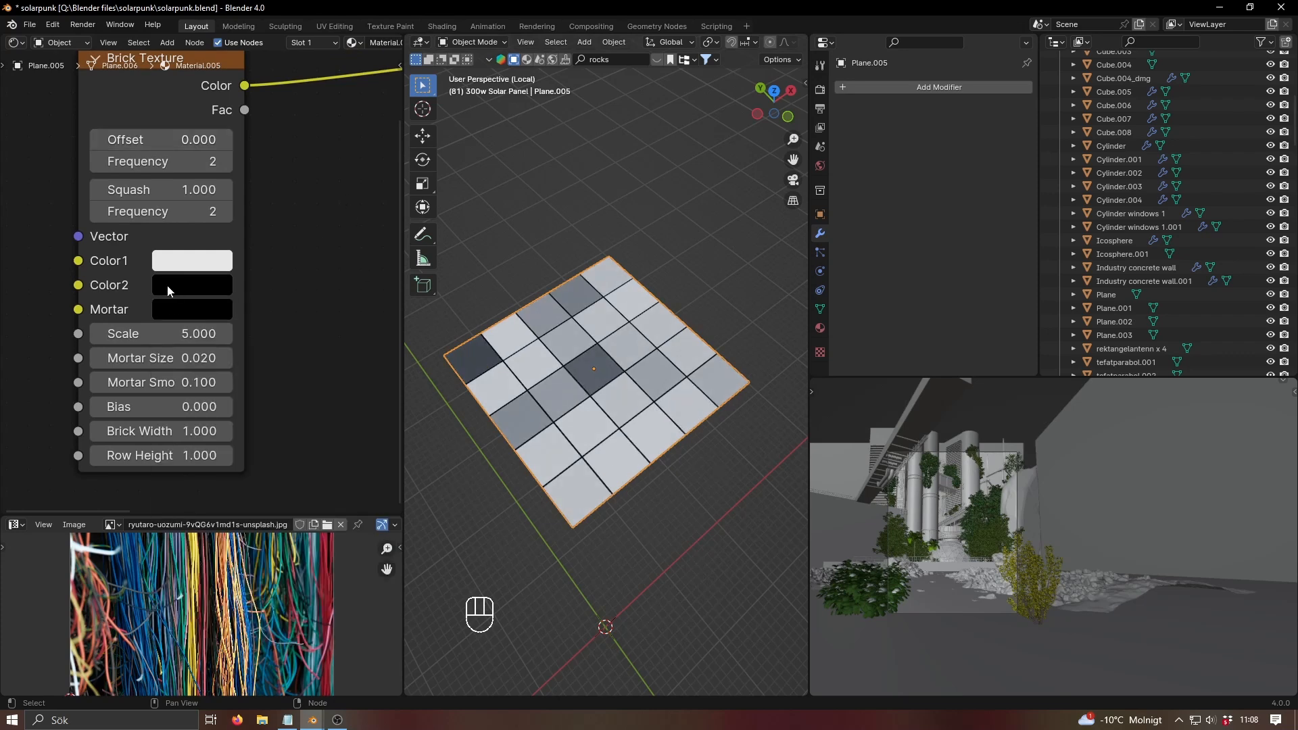
pyautogui.click(183, 263)
pyautogui.moveTo(375, 351); pyautogui.dragTo(375, 284)
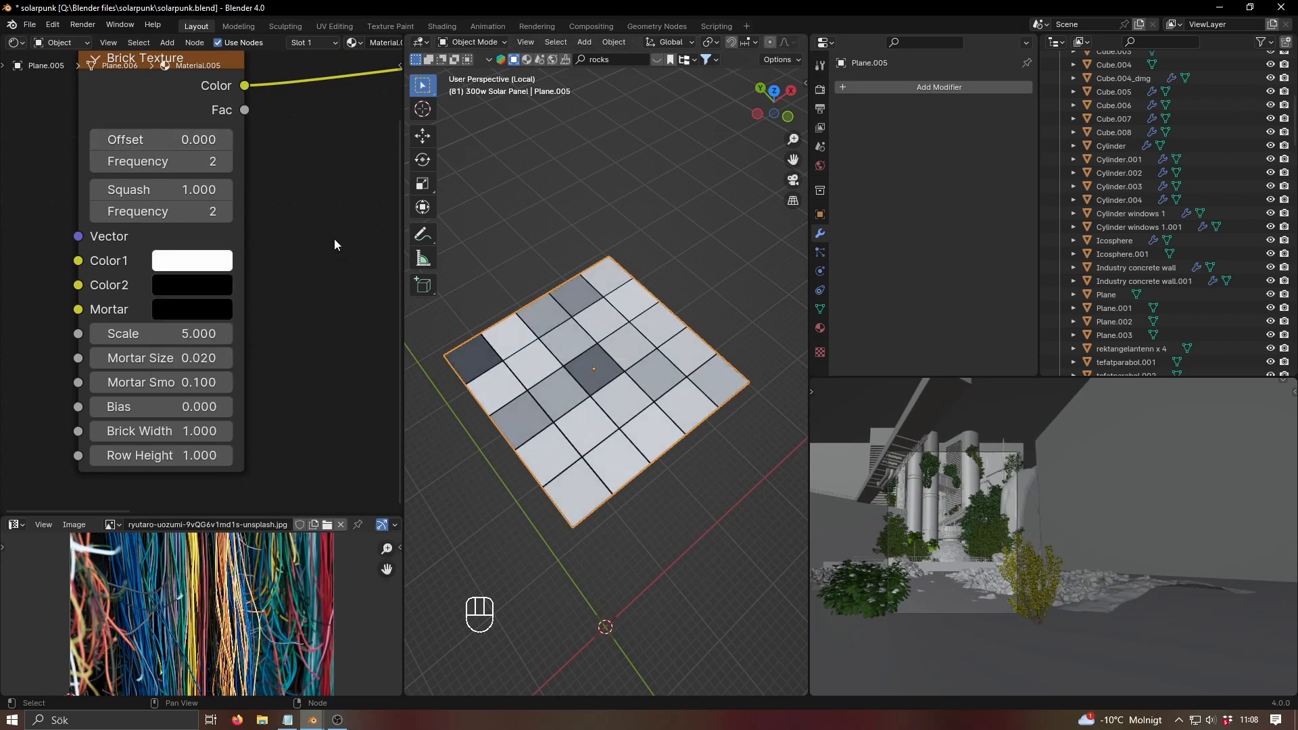
pyautogui.click(189, 310)
pyautogui.click(175, 261)
# - Set the Brick Texture's scale to about 38.08 and its bias to about 0.81
pyautogui.keyDown('shift'); pyautogui.moveTo(161, 333); pyautogui.dragTo(215, 334); pyautogui.keyUp('shift')
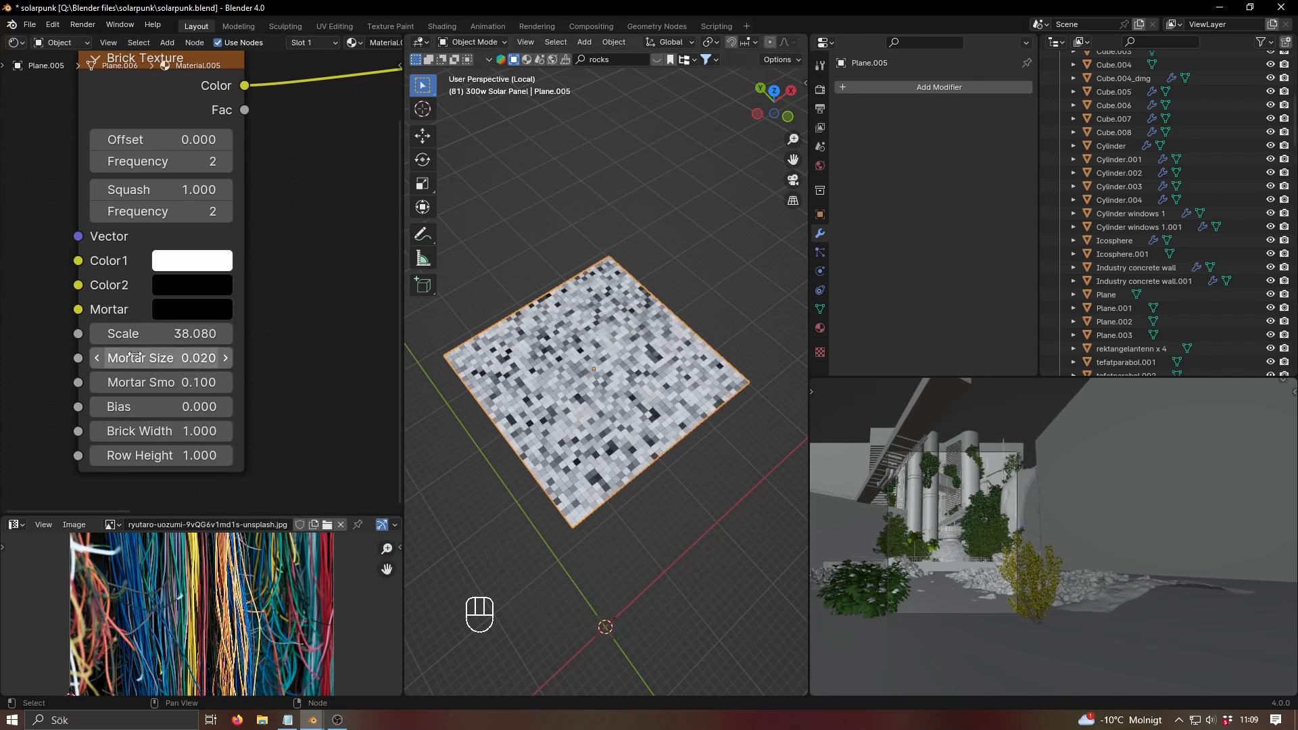
pyautogui.moveTo(715, 465); pyautogui.dragTo(624, 441, button='middle')
pyautogui.scroll(2, 297, 446)
pyautogui.moveTo(254, 439); pyautogui.dragTo(234, 420, button='middle')
pyautogui.keyDown('shift'); pyautogui.moveTo(156, 409); pyautogui.dragTo(213, 410); pyautogui.keyUp('shift')
pyautogui.keyDown('shift'); pyautogui.moveTo(135, 406); pyautogui.dragTo(110, 407); pyautogui.keyUp('shift')
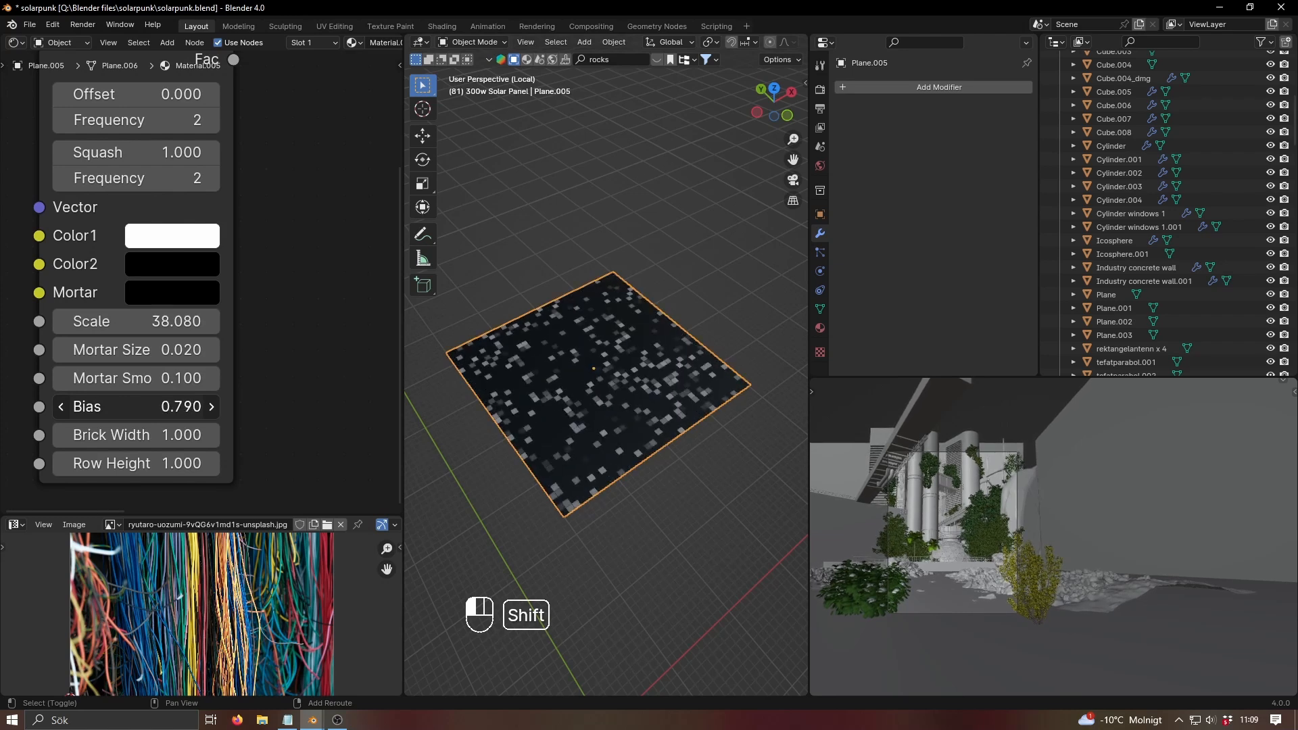
# - Insert a Color Ramp between the Brick Texture and the Principled BSDF's Base Color
pyautogui.hotkey('shift', 'a')
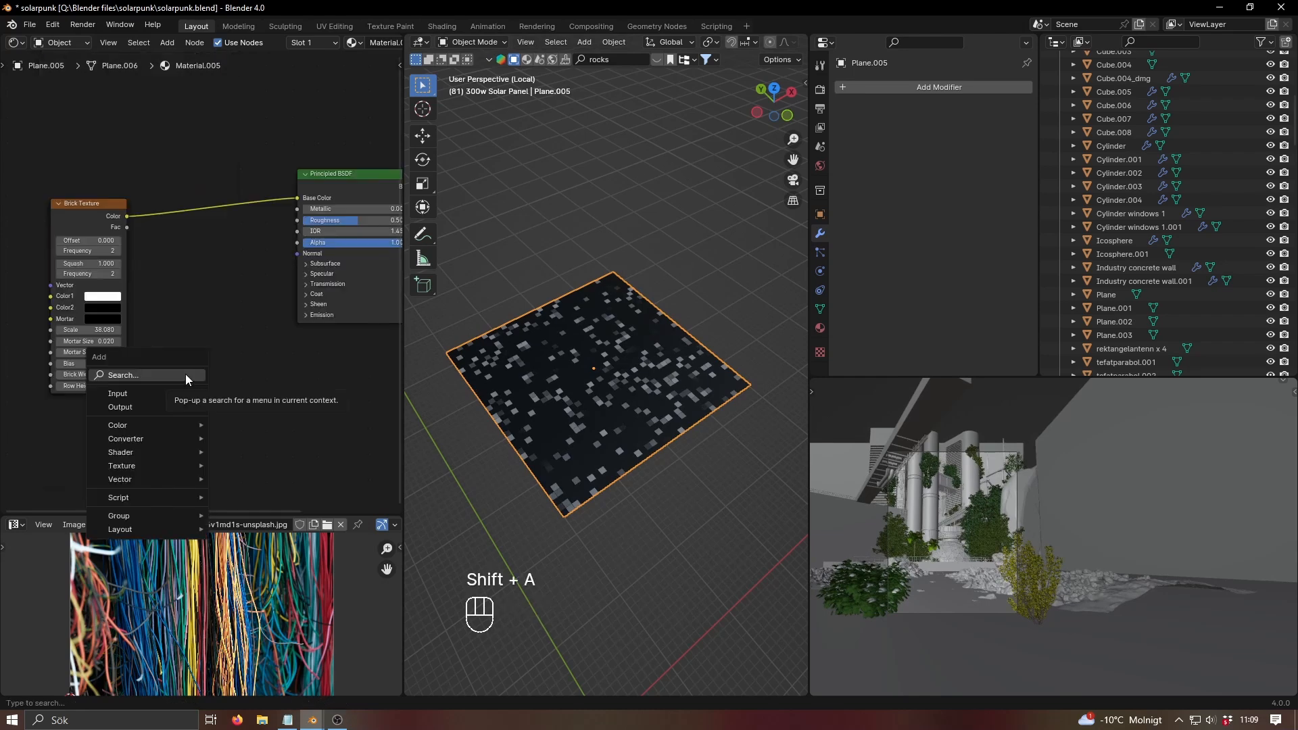
pyautogui.click(186, 375)
pyautogui.write('col')
pyautogui.press('Down')
pyautogui.press('Return')
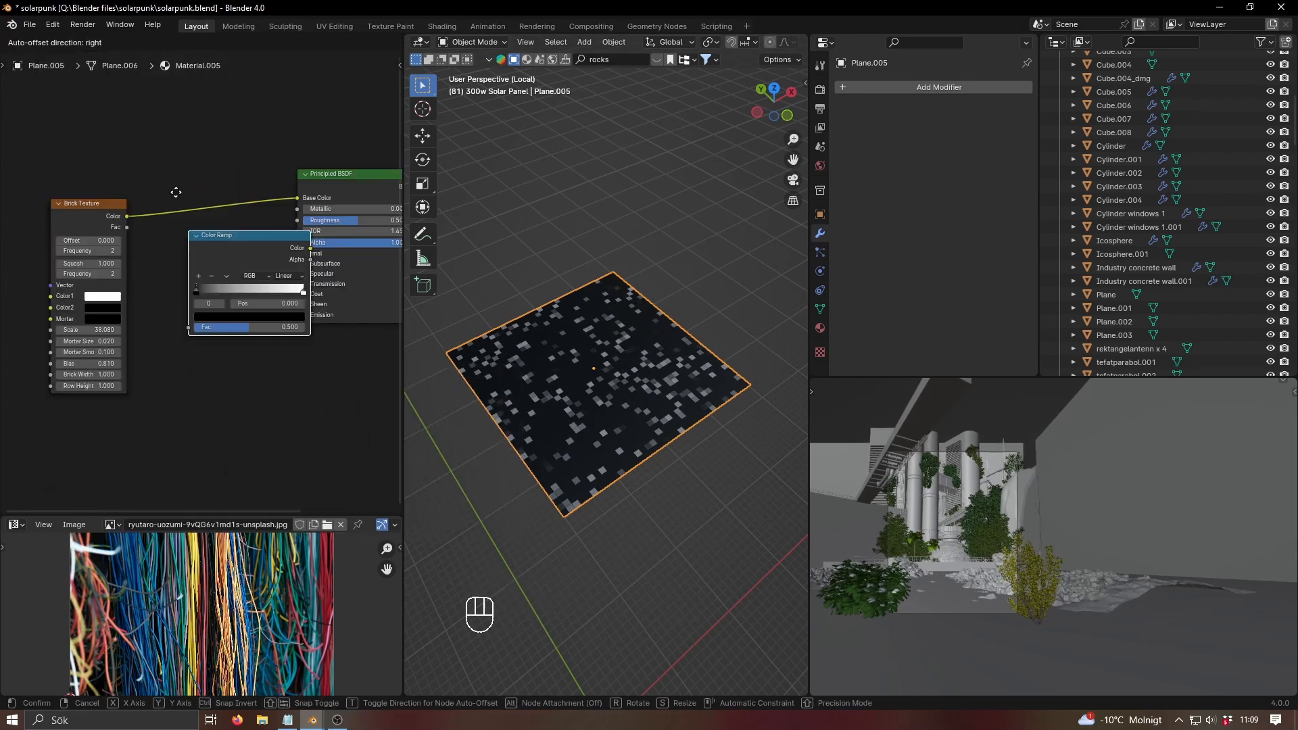
pyautogui.click(169, 184)
# - Move the Color Ramp's white stop to about 0.041 to sharpen the window contrast
pyautogui.scroll(3, 206, 291)
pyautogui.moveTo(215, 306); pyautogui.dragTo(186, 370, button='middle')
pyautogui.scroll(2, 186, 370)
pyautogui.moveTo(308, 273); pyautogui.dragTo(98, 297)
pyautogui.moveTo(58, 448); pyautogui.dragTo(279, 319, button='middle')
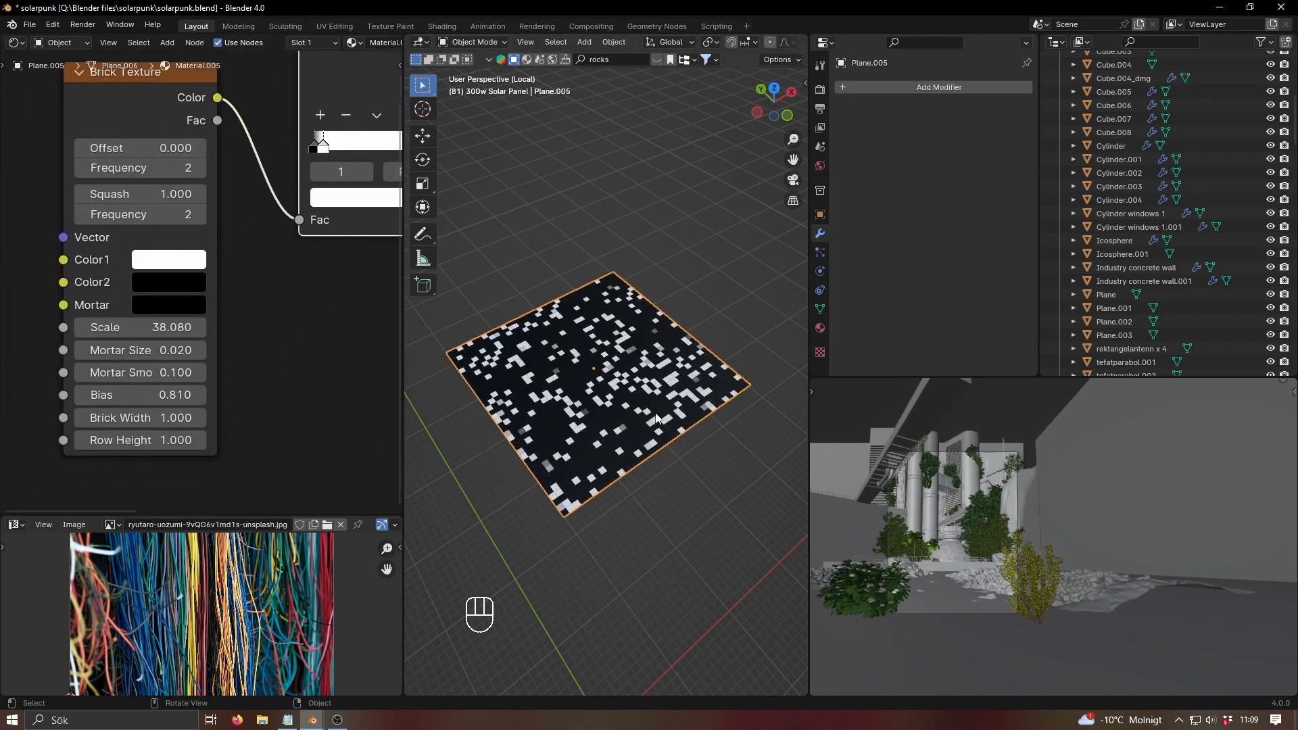
# - Raise the Brick Texture's bias to about 0.87 for fewer lit windows
pyautogui.moveTo(266, 371); pyautogui.dragTo(270, 353, button='middle')
pyautogui.scroll(4, 196, 345)
pyautogui.moveTo(135, 395)
pyautogui.keyDown('shift'); pyautogui.mouseDown()
pyautogui.moveTo(81, 395)
pyautogui.moveTo(190, 395)
pyautogui.moveTo(155, 395)
pyautogui.mouseUp(); pyautogui.keyUp('shift')
pyautogui.scroll(-4, 245, 278)
# - Insert a Mix node for colors between the Color Ramp and the Principled BSDF
pyautogui.hotkey('shift', 'a')
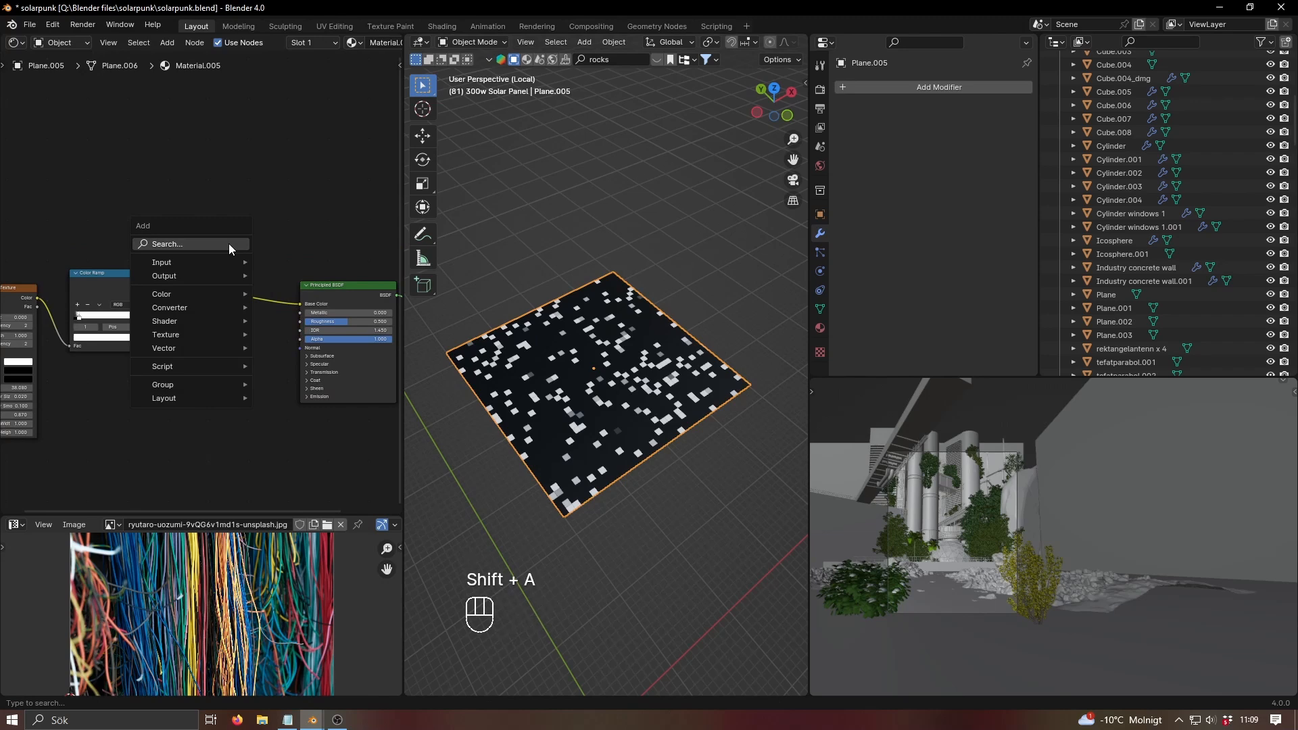
pyautogui.click(229, 244)
pyautogui.write('mic')
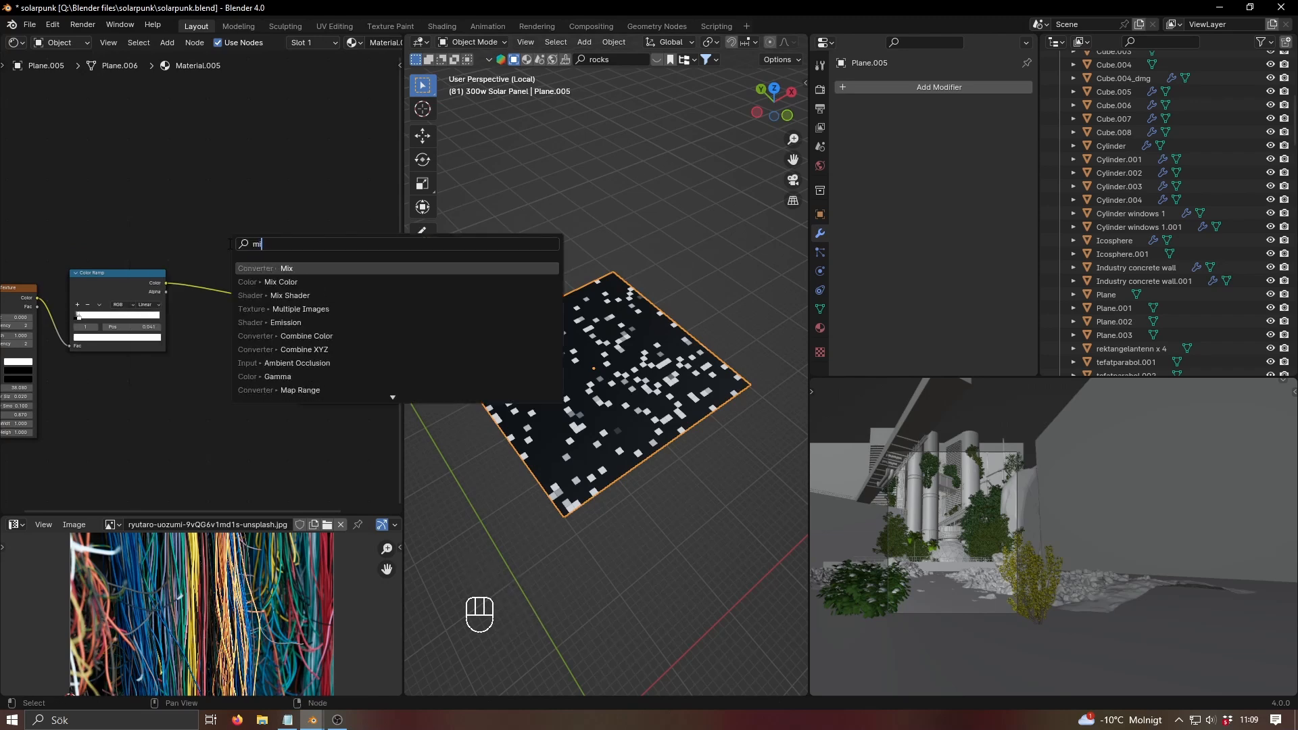
pyautogui.click(280, 267)
pyautogui.click(216, 257)
pyautogui.scroll(7, 244, 256)
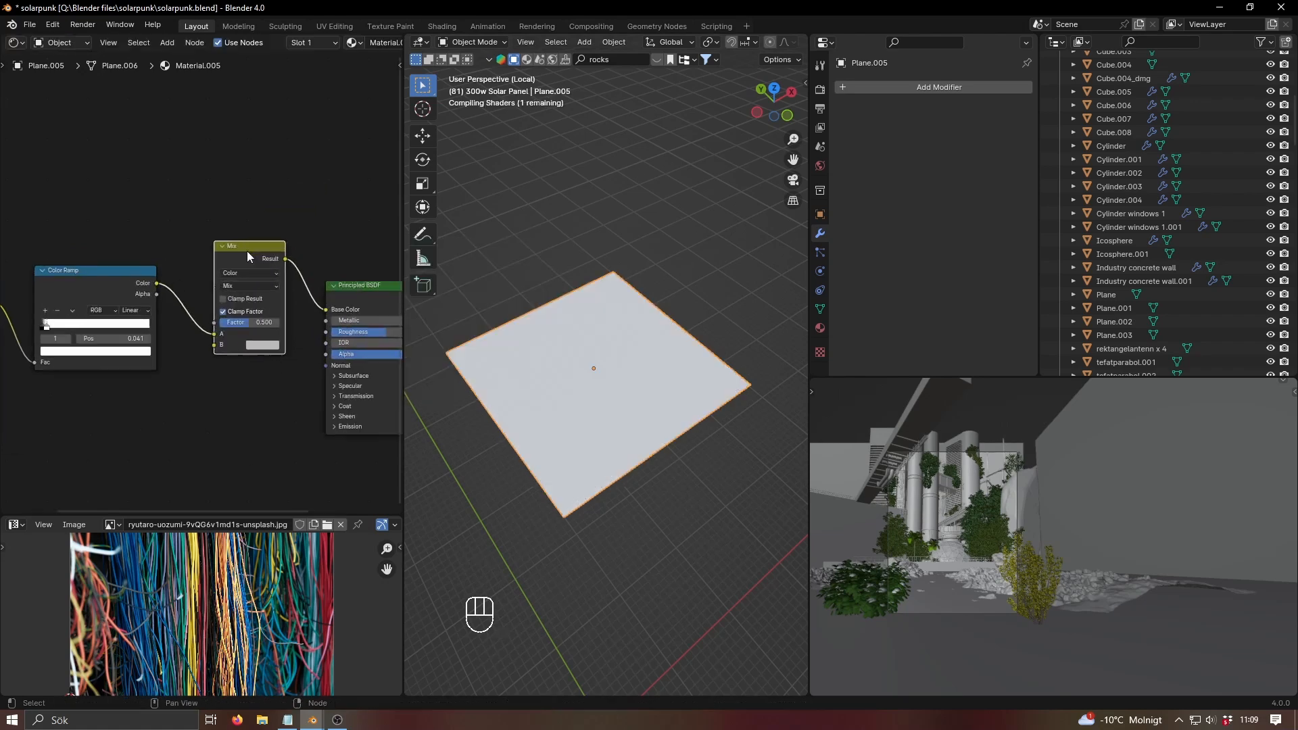
# - Reconnect the brick Color Ramp's Color output from the Mix node's A input to its B input
pyautogui.keyDown('ctrl'); pyautogui.moveTo(160, 283); pyautogui.dragTo(150, 328, button='right'); pyautogui.keyUp('ctrl')
pyautogui.moveTo(140, 283); pyautogui.dragTo(218, 368)
pyautogui.scroll(-6, 202, 368)
pyautogui.moveTo(41, 392); pyautogui.dragTo(137, 366, button='middle')
pyautogui.moveTo(253, 364); pyautogui.dragTo(130, 398, button='middle')
pyautogui.scroll(4, 112, 356)
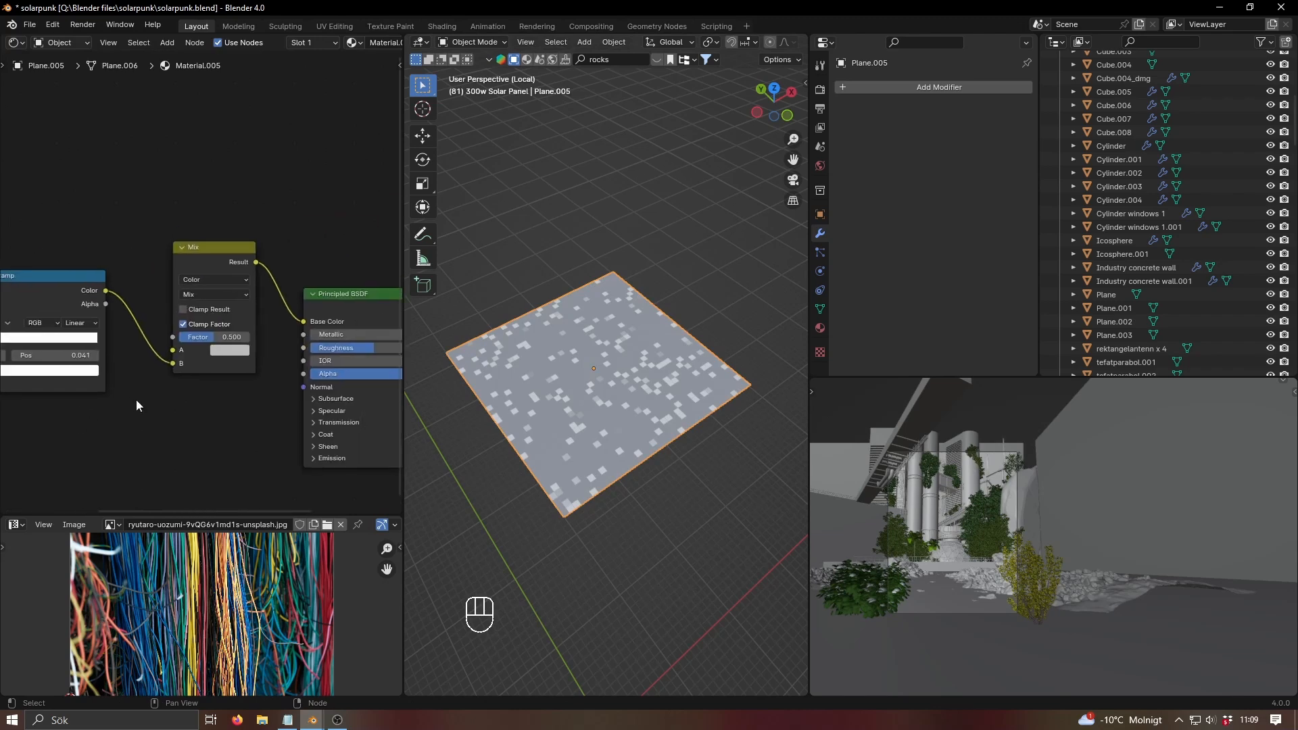
# - Add a Noise Texture and link its Fac output to the Mix node's A input
pyautogui.scroll(-5, 100, 258)
pyautogui.hotkey('shift', 'a')
pyautogui.write('noi')
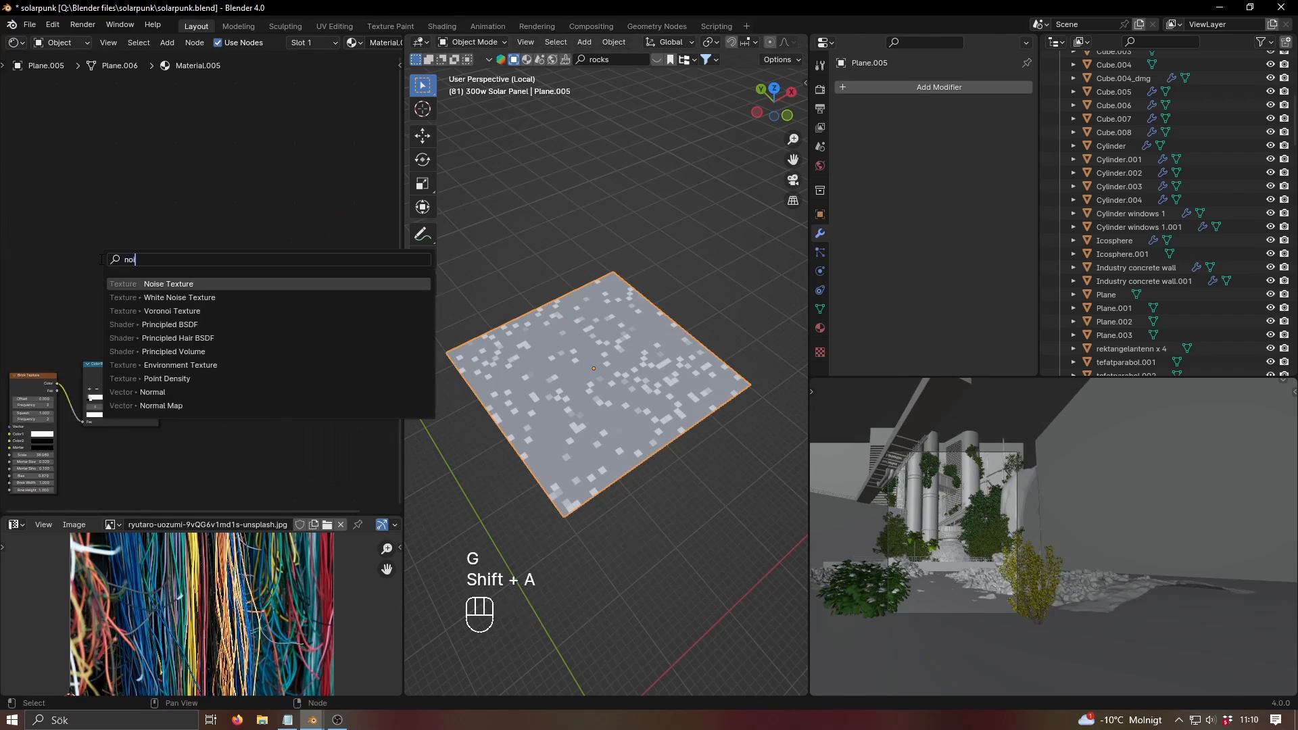
pyautogui.moveTo(118, 229); pyautogui.dragTo(275, 387)
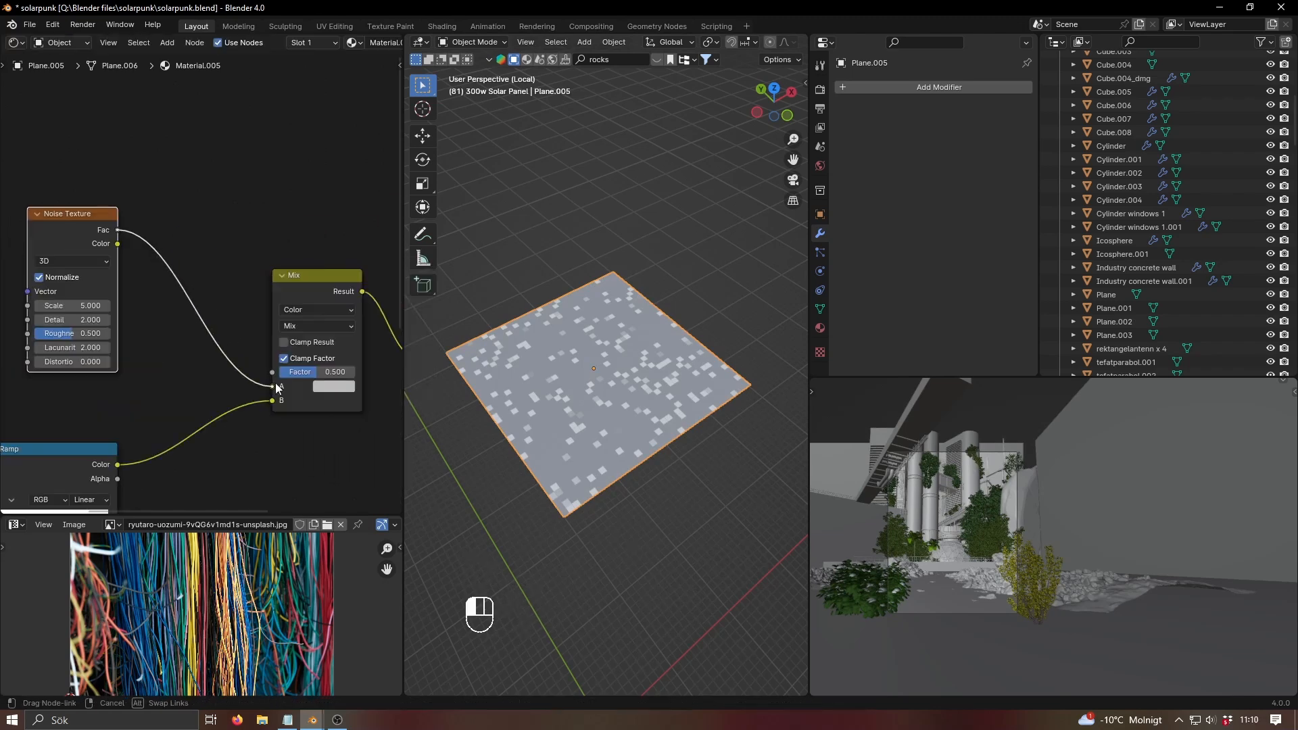
pyautogui.moveTo(253, 387); pyautogui.dragTo(403, 411, button='middle')
pyautogui.moveTo(249, 248); pyautogui.dragTo(105, 224)
# - Insert a second Color Ramp between the Noise Texture and the Mix node's A input
pyautogui.moveTo(278, 322); pyautogui.dragTo(174, 304, button='middle')
pyautogui.hotkey('shift', 'a')
pyautogui.write('col')
pyautogui.press('Down')
pyautogui.press('Return')
pyautogui.click(85, 240)
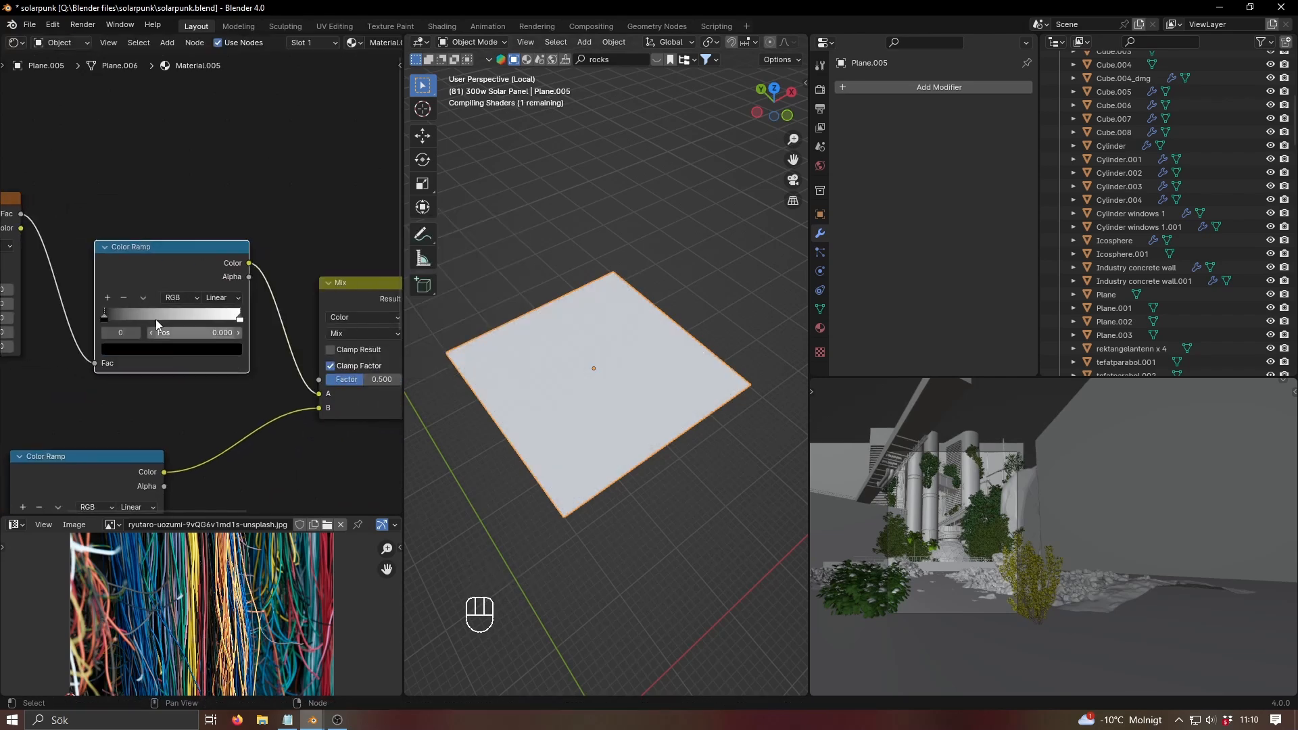
# - Change the Mix node's blending mode to Multiply and set its factor to 1
pyautogui.moveTo(161, 386); pyautogui.dragTo(59, 364, button='middle')
pyautogui.scroll(4, 203, 218)
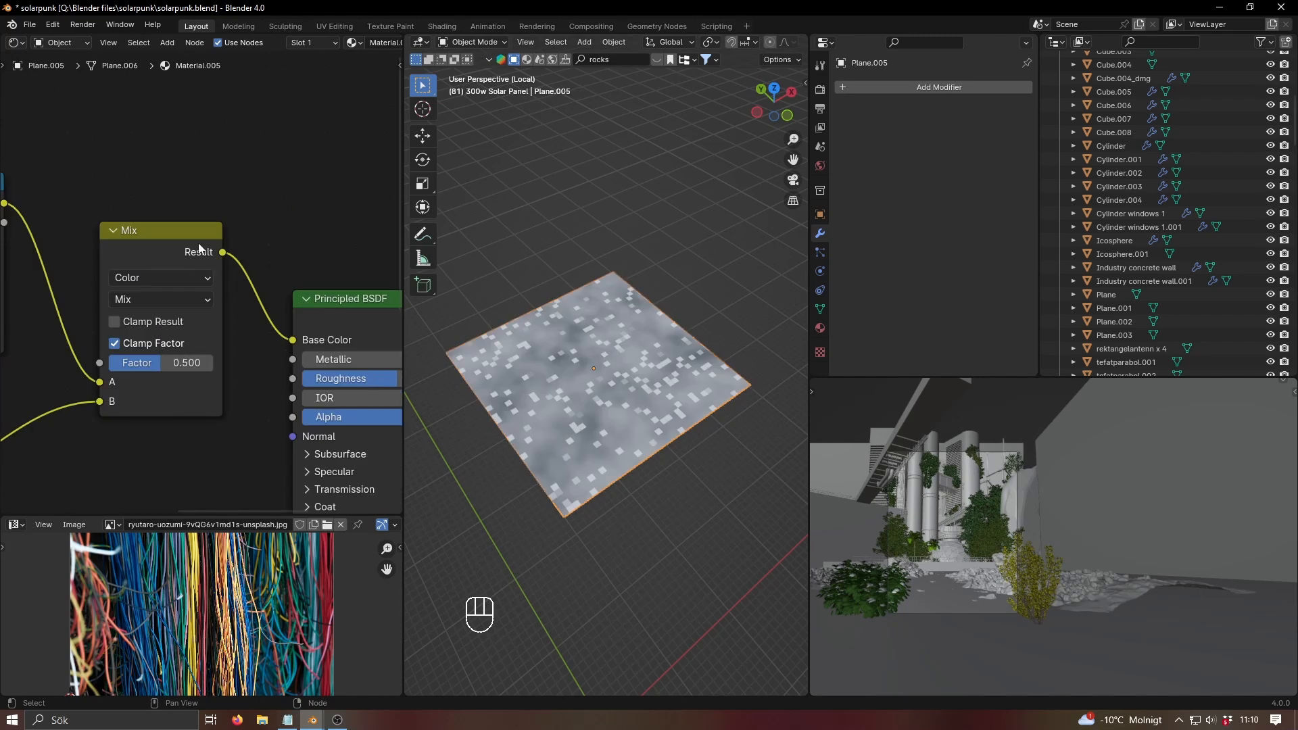
pyautogui.click(148, 300)
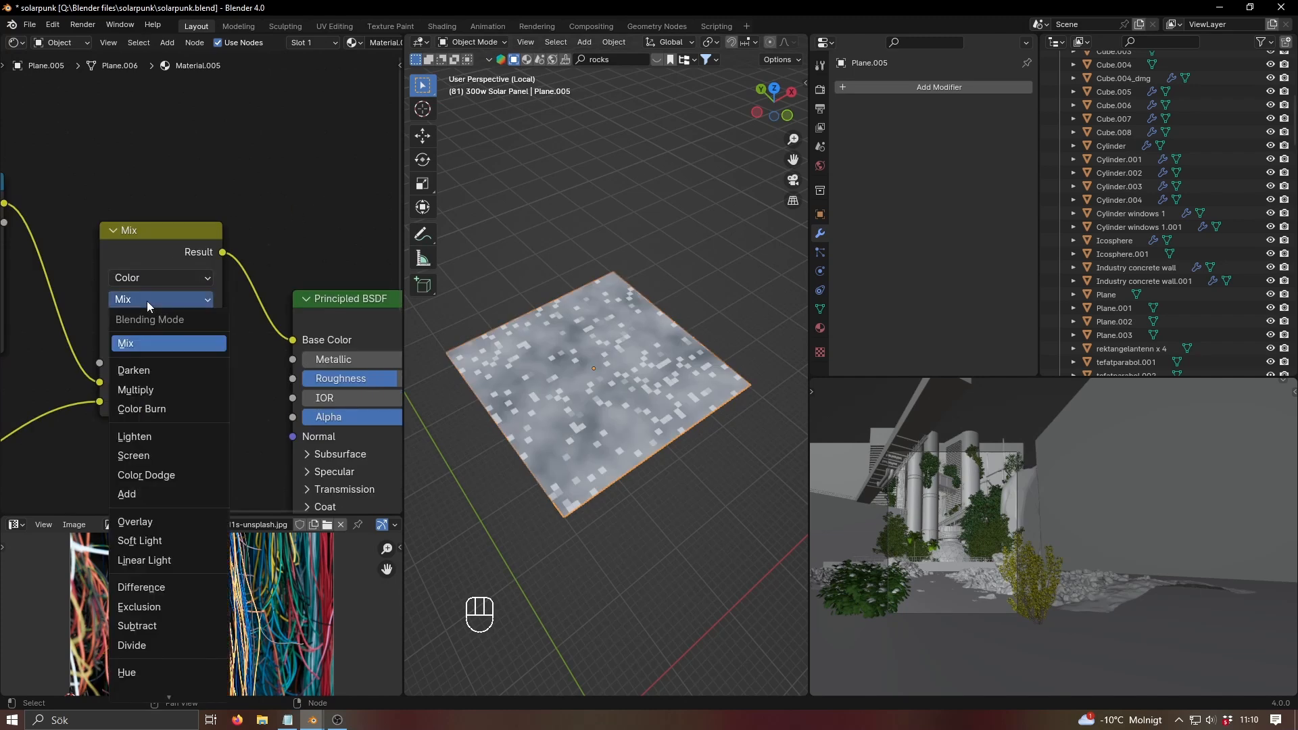
pyautogui.click(148, 390)
pyautogui.scroll(2, 199, 403)
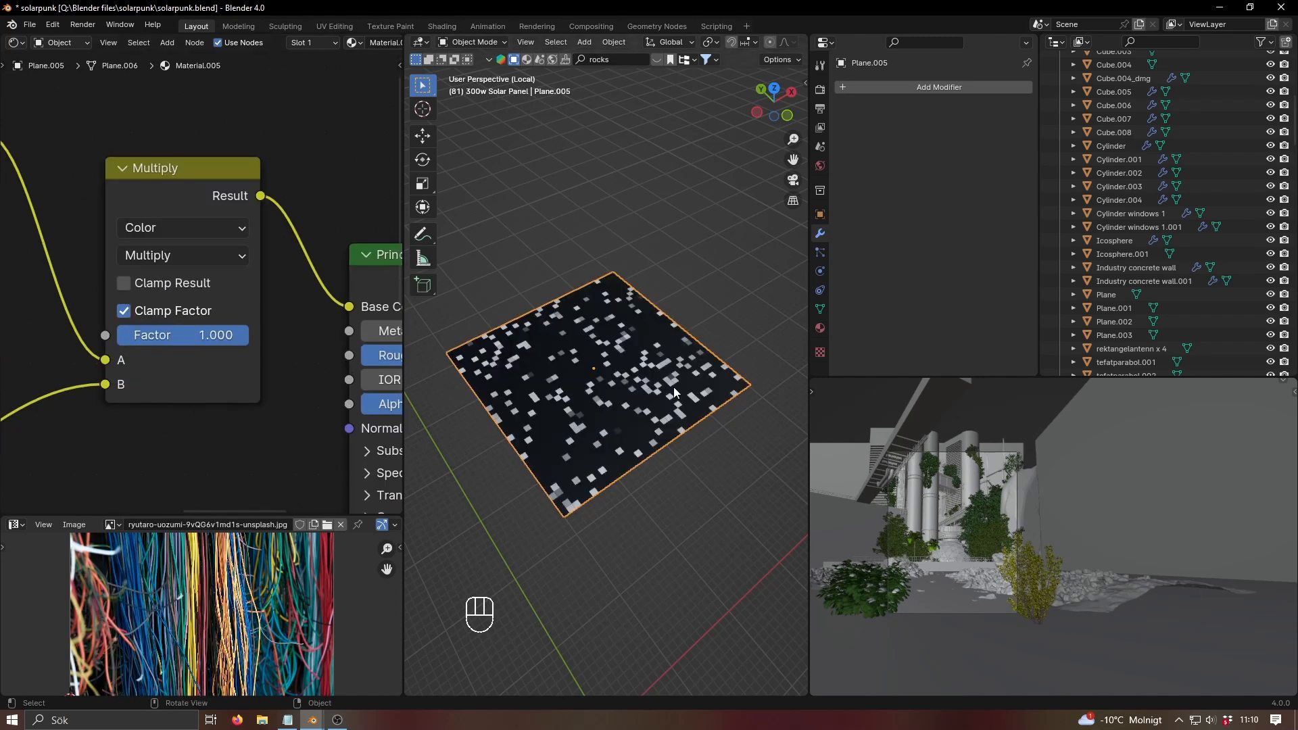
# - Tighten the noise Color Ramp by moving its white stop to about 0.45, close to the black stop
pyautogui.moveTo(181, 414); pyautogui.dragTo(386, 411, button='middle')
pyautogui.moveTo(145, 427); pyautogui.dragTo(290, 440, button='middle')
pyautogui.scroll(2, 292, 420)
pyautogui.moveTo(319, 212); pyautogui.dragTo(174, 233)
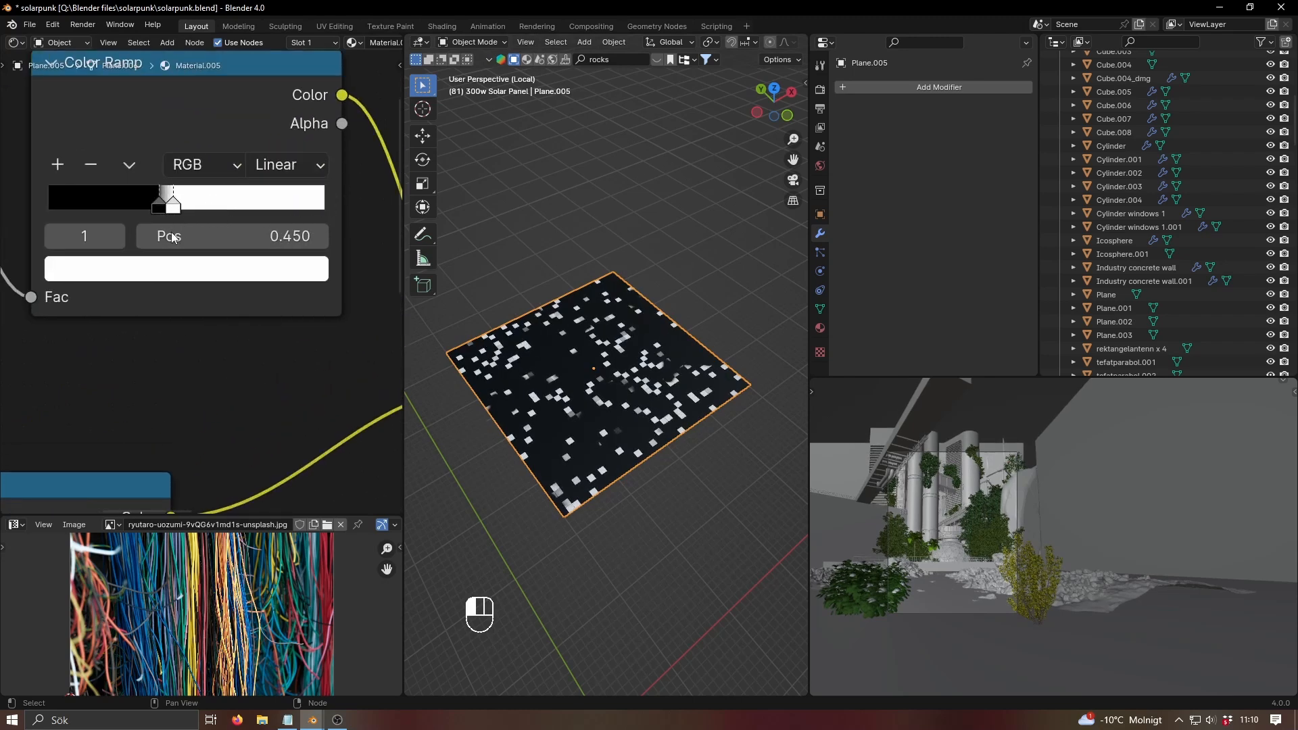
pyautogui.click(160, 210)
# - Set the Noise Texture's scale to about 26.36 to break up the window pattern
pyautogui.scroll(-7, 83, 335)
pyautogui.moveTo(80, 339); pyautogui.dragTo(258, 379, button='middle')
pyautogui.scroll(7, 203, 284)
pyautogui.moveTo(150, 220); pyautogui.dragTo(265, 219)
pyautogui.moveTo(598, 414); pyautogui.dragTo(602, 486, button='middle')
pyautogui.scroll(8, 559, 481)
pyautogui.scroll(-6, 588, 502)
pyautogui.scroll(-1, 604, 509)
pyautogui.keyDown('shift'); pyautogui.moveTo(140, 220); pyautogui.dragTo(280, 220); pyautogui.keyUp('shift')
pyautogui.moveTo(570, 400); pyautogui.dragTo(627, 385, button='middle')
pyautogui.scroll(-9, 629, 385)
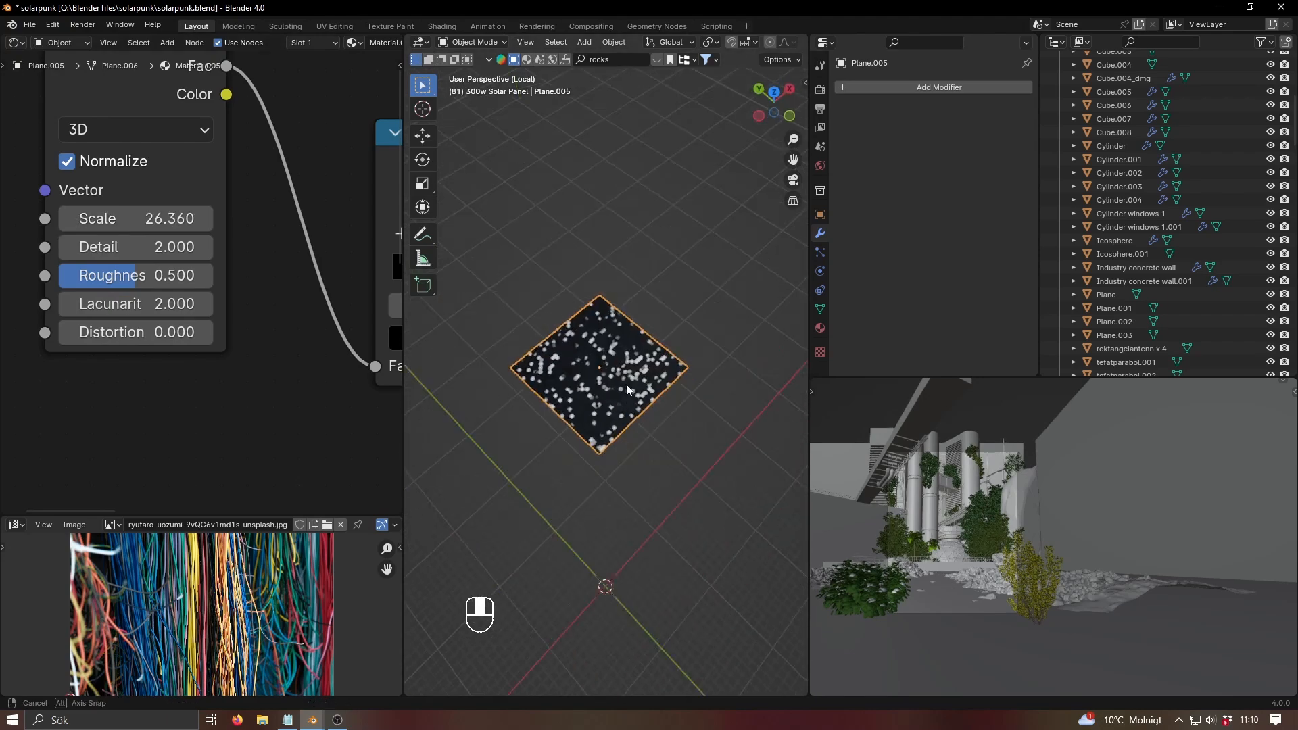
# - Scale up the plane's mesh uniformly in Edit Mode
pyautogui.press('s')
pyautogui.press('Escape')
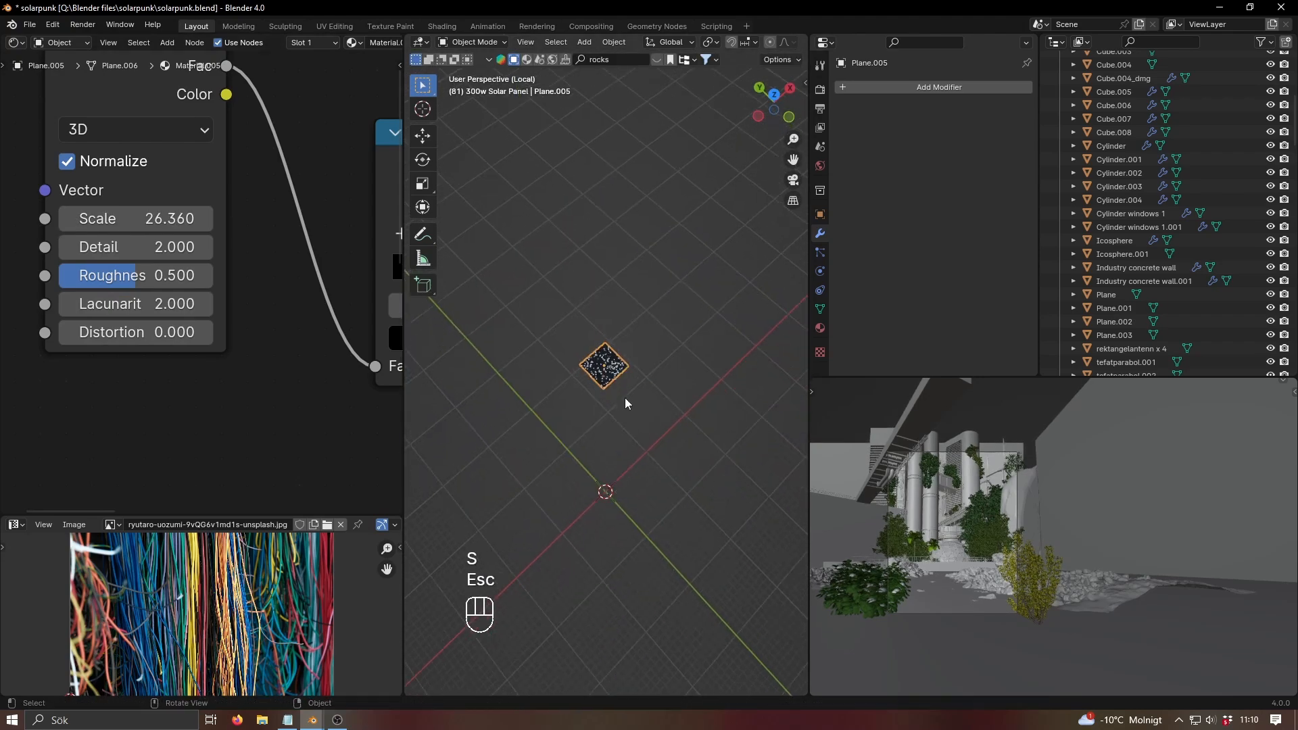
pyautogui.press('Tab')
pyautogui.press('s')
pyautogui.click(649, 451)
pyautogui.moveTo(649, 452); pyautogui.dragTo(626, 467, button='middle')
# - Scale the mesh to about 0.605 along X and stretch it along Y into a long strip
pyautogui.press('s')
pyautogui.press('x')
pyautogui.click(672, 383)
pyautogui.press('s')
pyautogui.press('y')
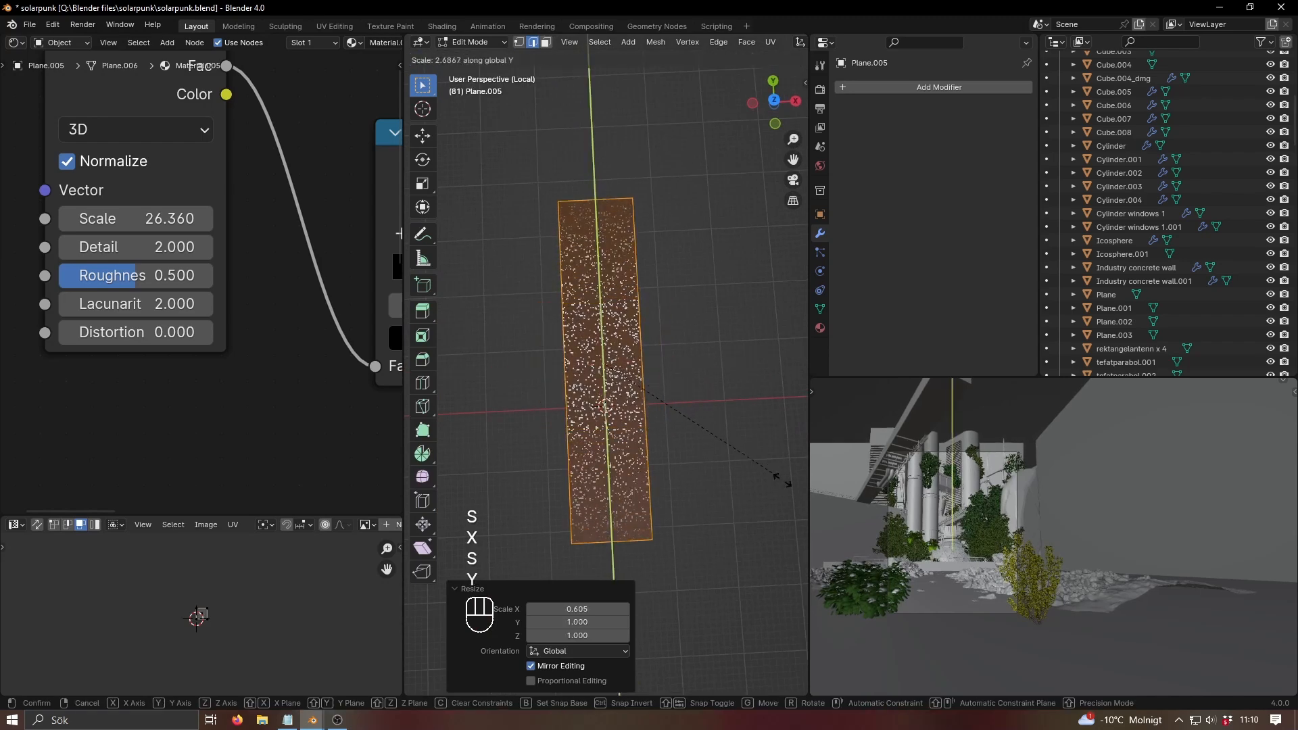
pyautogui.click(672, 435)
pyautogui.press('Tab')
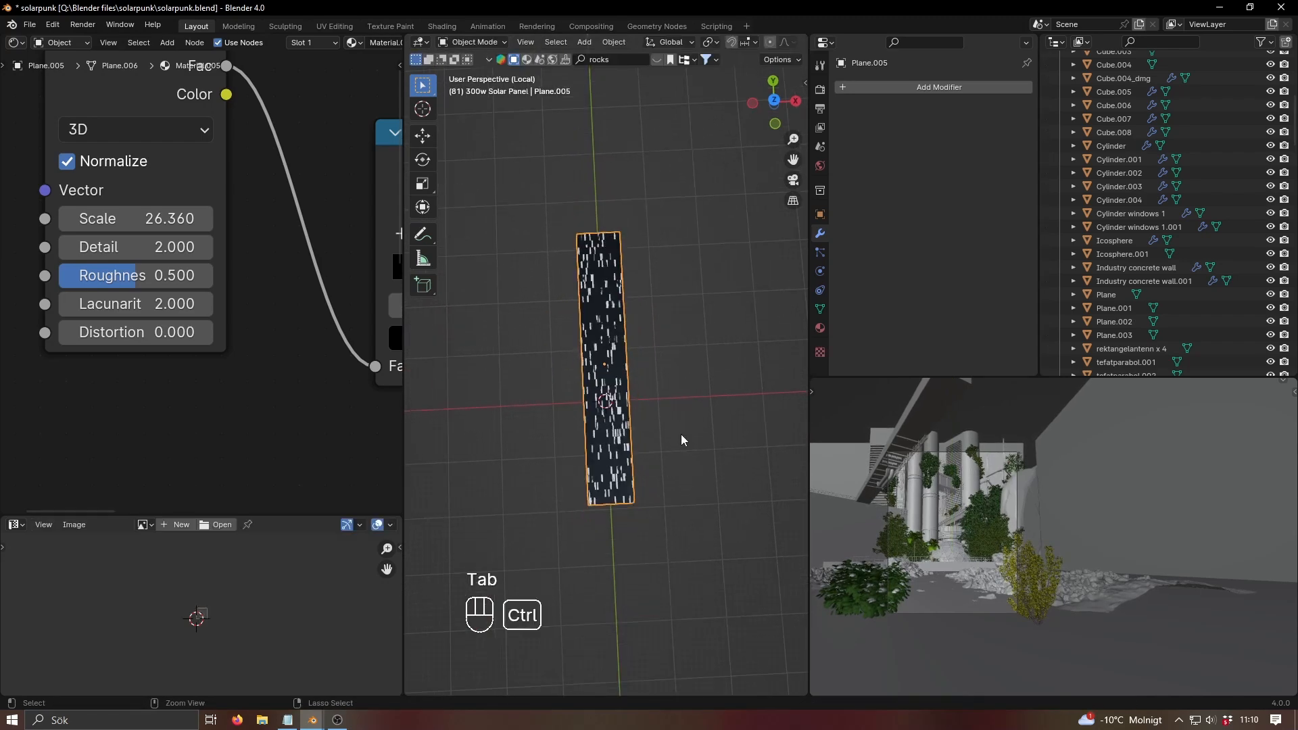
pyautogui.hotkey('ctrl', 'z')
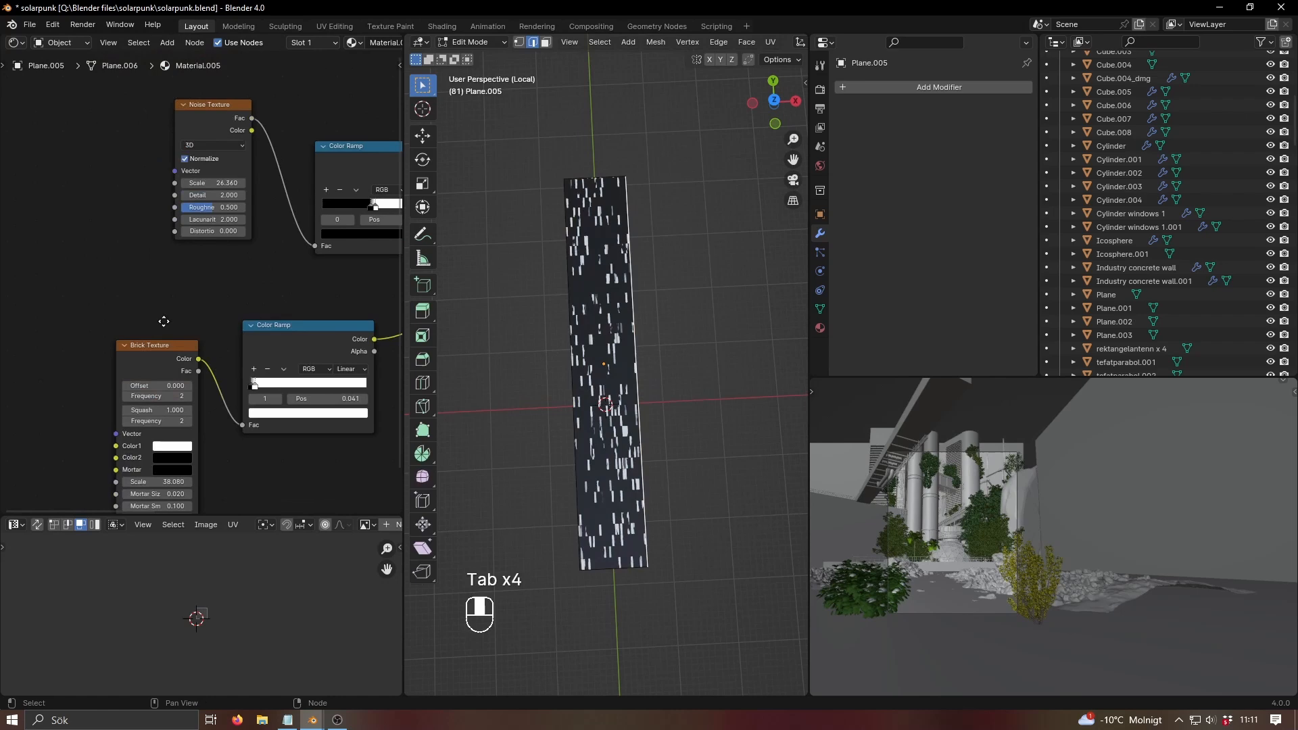
# - Add Mapping and Texture Coordinate nodes using Object coordinates to both the Brick Texture and the Noise Texture
pyautogui.moveTo(164, 322); pyautogui.dragTo(171, 303, button='middle')
pyautogui.hotkey('ctrl', 't')
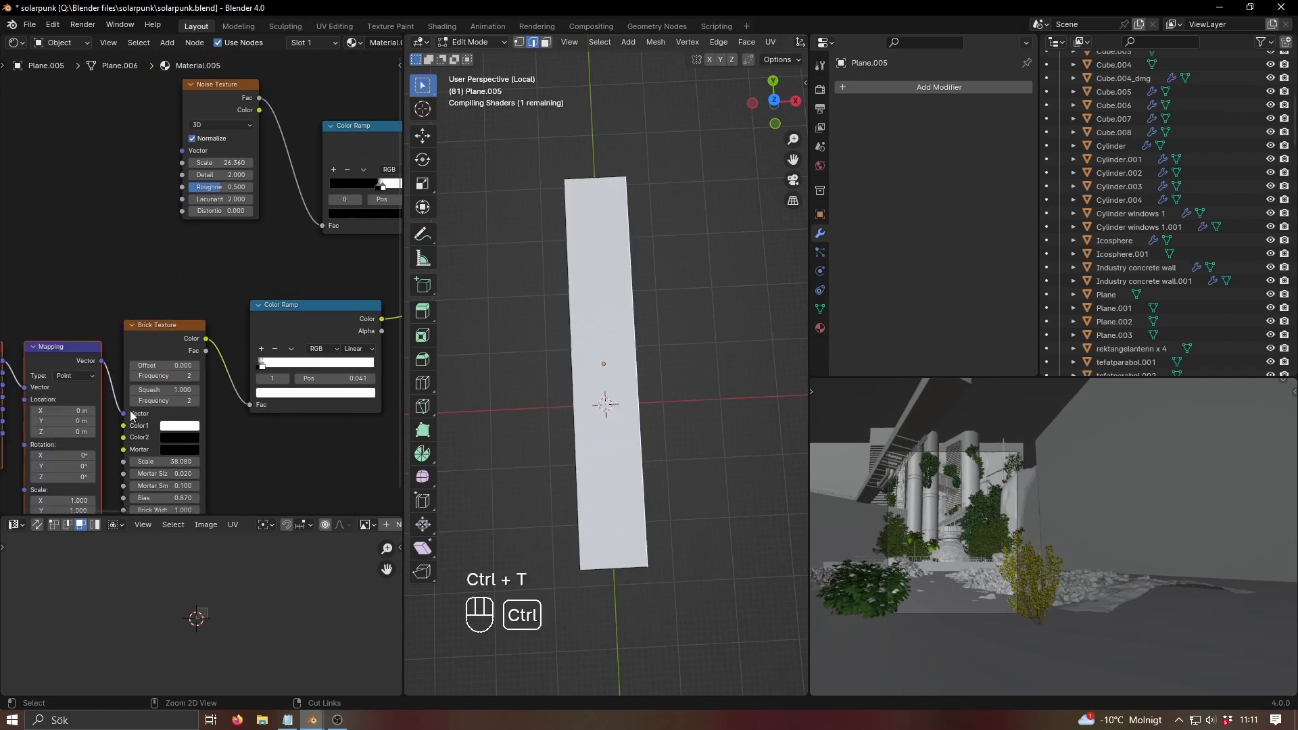
pyautogui.scroll(-2, 199, 330)
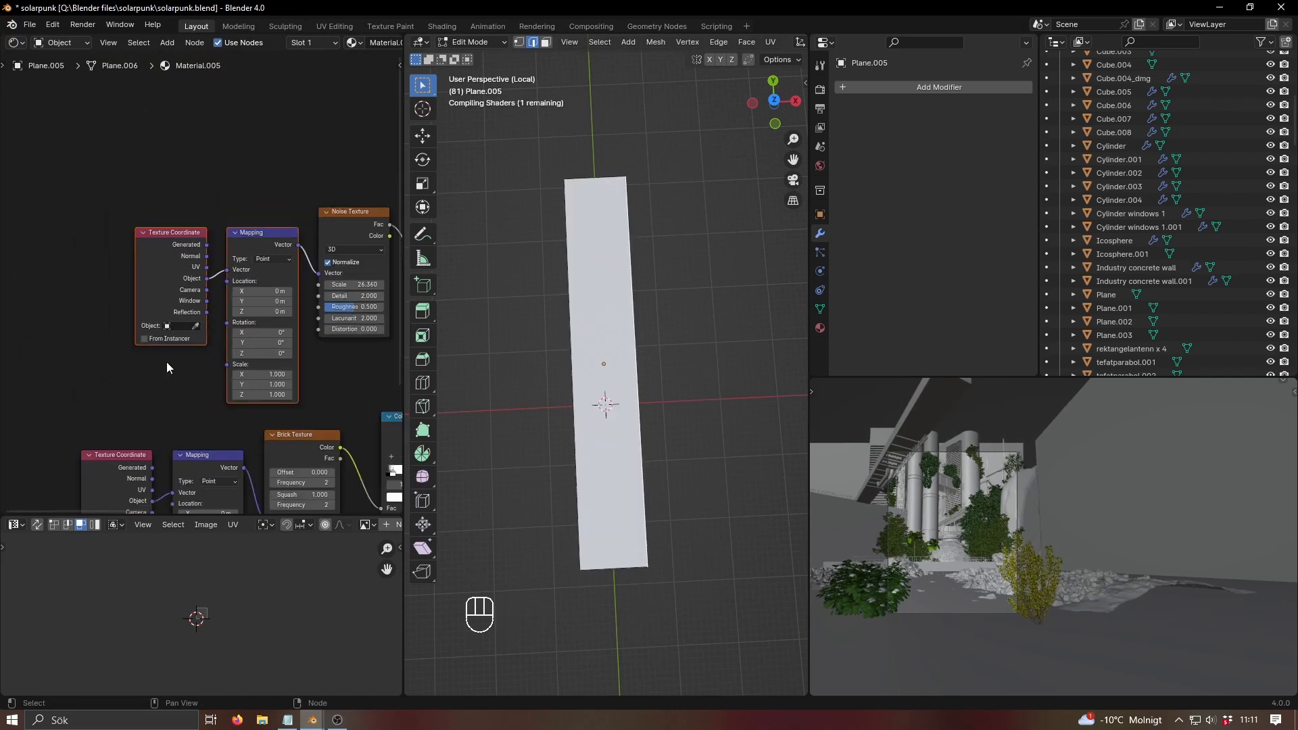
pyautogui.moveTo(169, 333); pyautogui.dragTo(136, 194, button='middle')
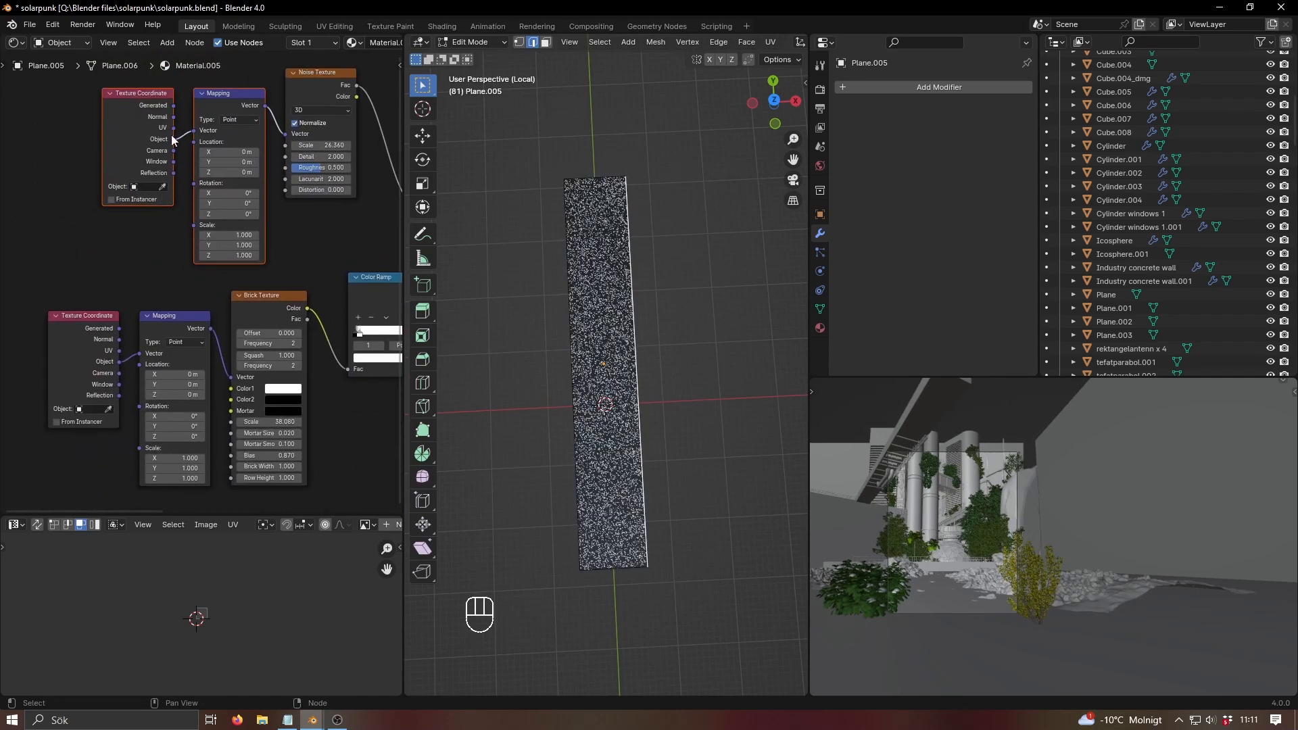
pyautogui.scroll(2, 105, 270)
pyautogui.scroll(3, 693, 396)
# - Widen the plane's whole mesh along X in Edit Mode and check the window pattern in Object Mode
pyautogui.press('Tab')
pyautogui.press('Tab')
pyautogui.press('a')
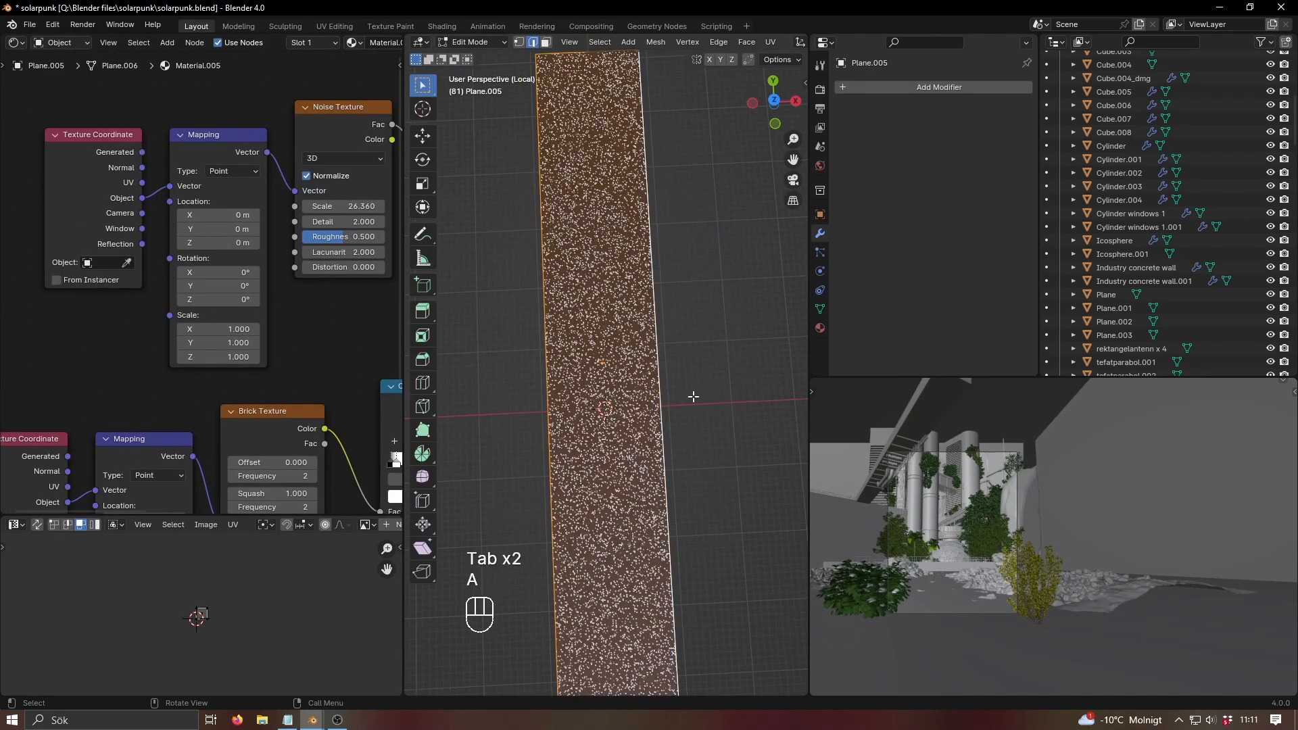
pyautogui.press('s')
pyautogui.press('x')
pyautogui.click(504, 443)
pyautogui.press('Tab')
pyautogui.scroll(-6, 736, 423)
pyautogui.scroll(12, 708, 472)
pyautogui.scroll(-10, 694, 481)
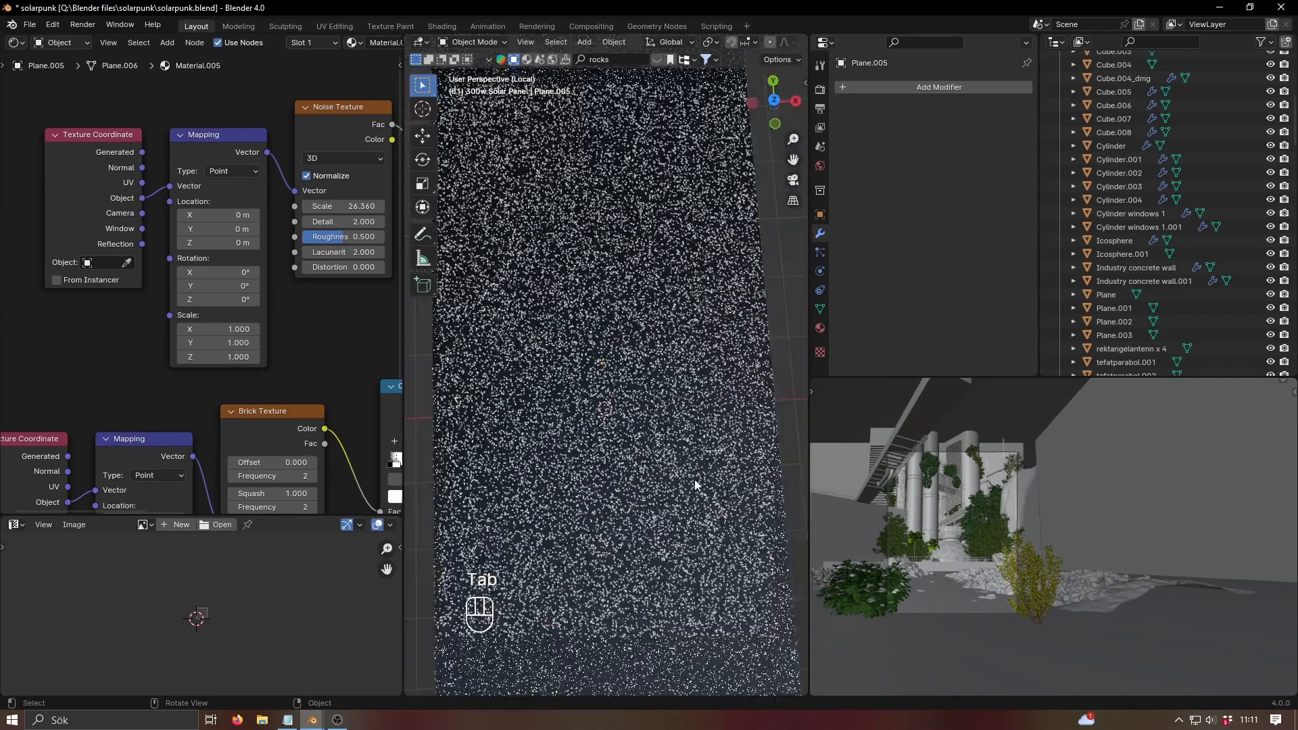
pyautogui.scroll(3, 257, 363)
# - Show the full scene and examine the front cylindrical tower up close
pyautogui.keyDown('shift'); pyautogui.moveTo(168, 338); pyautogui.dragTo(200, 338); pyautogui.keyUp('shift')
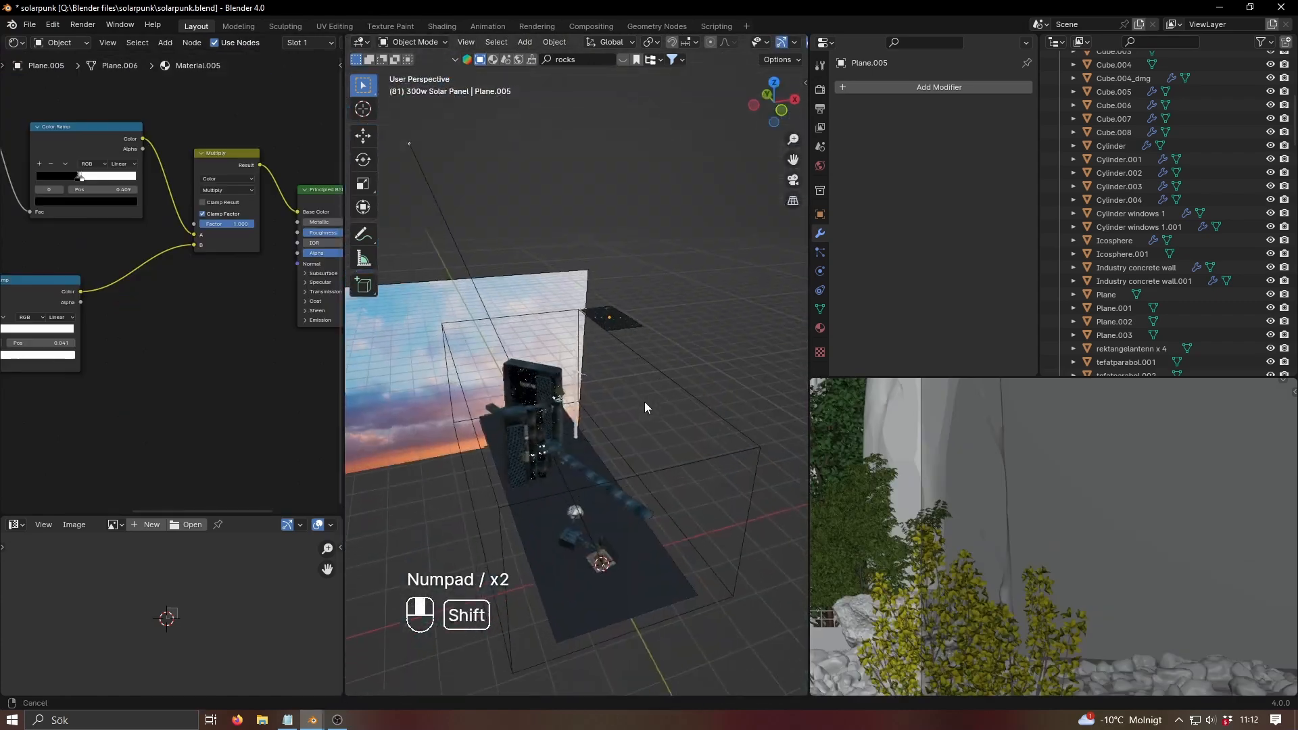
pyautogui.click(534, 418)
pyautogui.press('KP_Decimal')
pyautogui.press('g')
pyautogui.press('Escape')
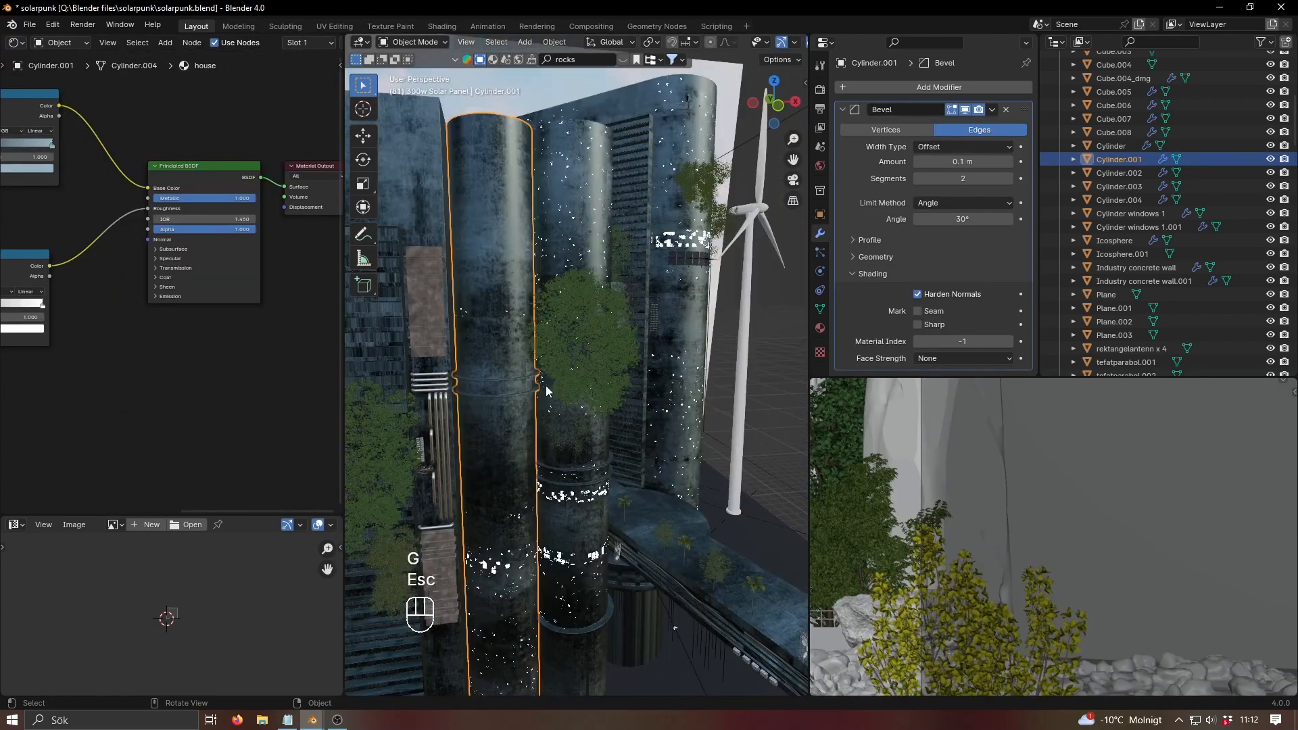
pyautogui.press('g')
pyautogui.press('Escape')
pyautogui.keyDown('shift'); pyautogui.moveTo(596, 334); pyautogui.dragTo(614, 196, button='middle'); pyautogui.keyUp('shift')
pyautogui.scroll(4, 614, 196)
# - Inspect the separate window-light shells around the two cylindrical towers, leaving them in place
pyautogui.click(488, 458)
pyautogui.scroll(-1, 559, 437)
pyautogui.scroll(-3, 559, 443)
pyautogui.keyDown('shift'); pyautogui.moveTo(596, 421); pyautogui.dragTo(612, 396, button='middle'); pyautogui.keyUp('shift')
pyautogui.keyDown('shift'); pyautogui.moveTo(649, 350); pyautogui.dragTo(572, 344, button='middle'); pyautogui.keyUp('shift')
pyautogui.press('g')
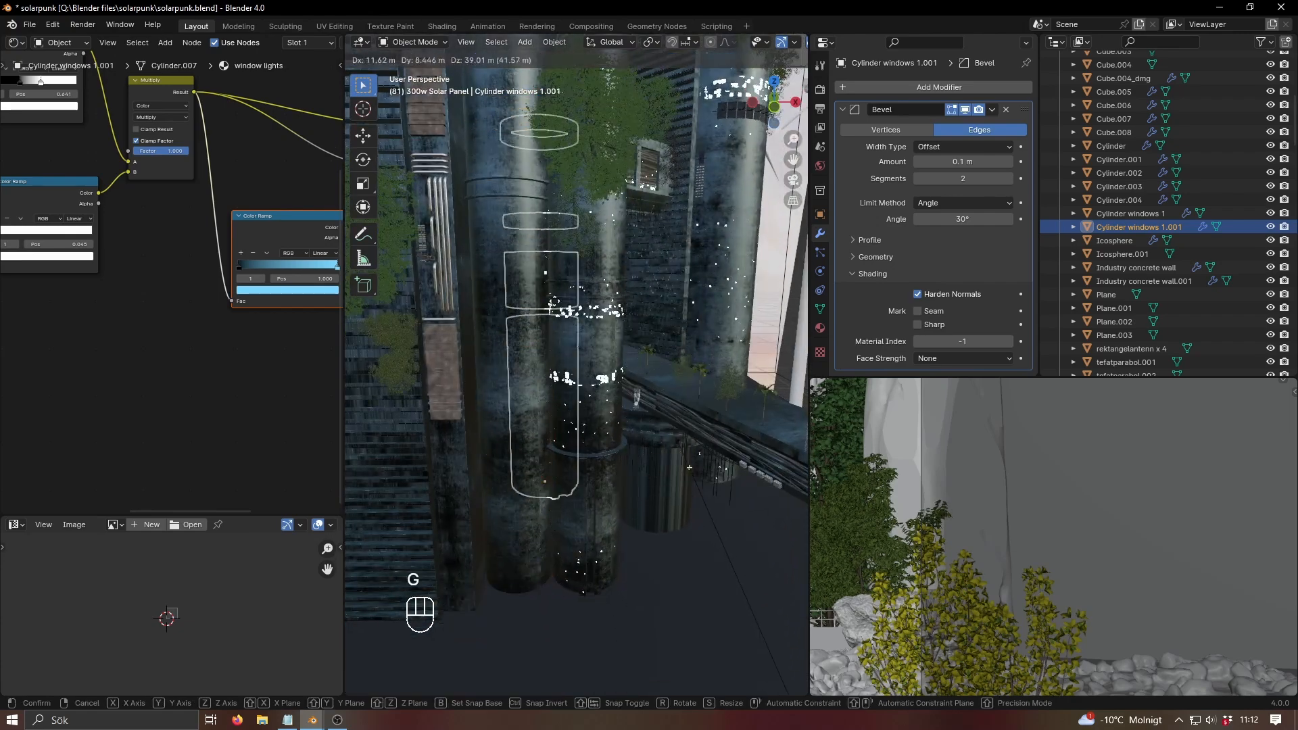
pyautogui.press('Escape')
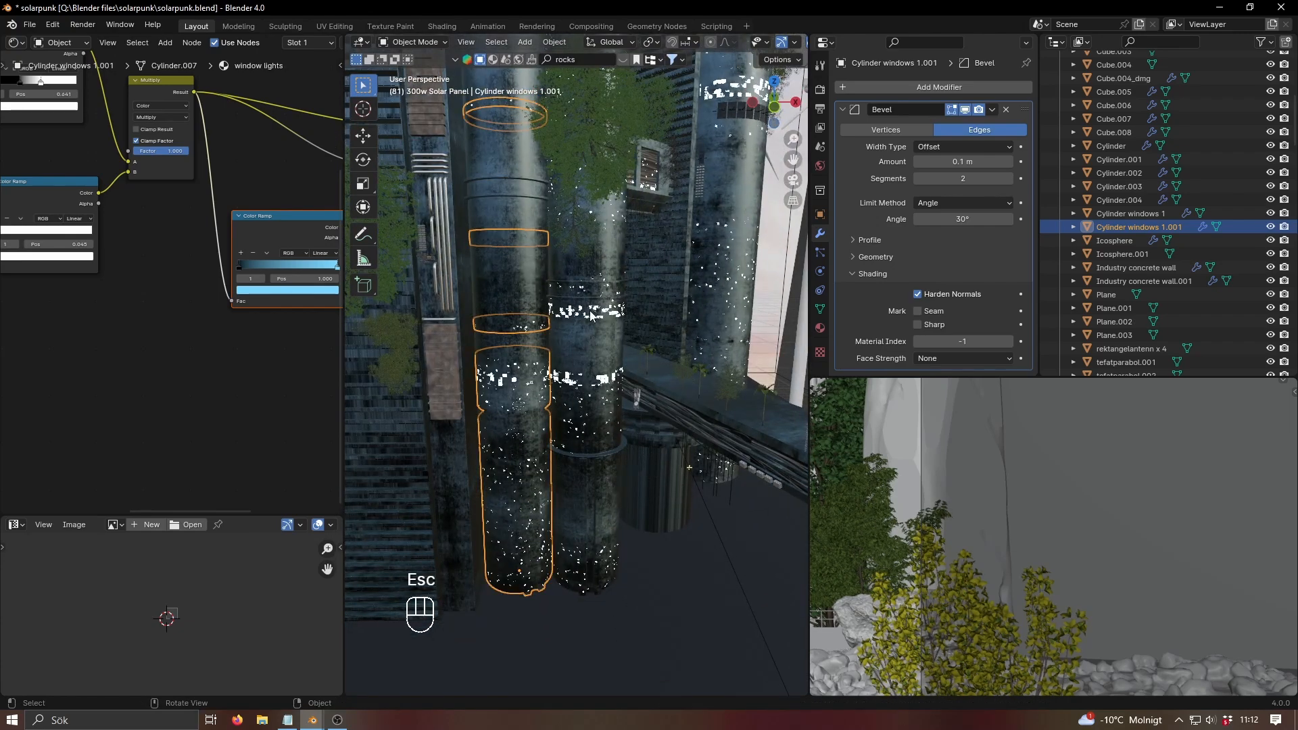
pyautogui.click(590, 314)
pyautogui.keyDown('shift'); pyautogui.scroll(4, 579, 330); pyautogui.keyUp('shift')
pyautogui.scroll(5, 586, 318)
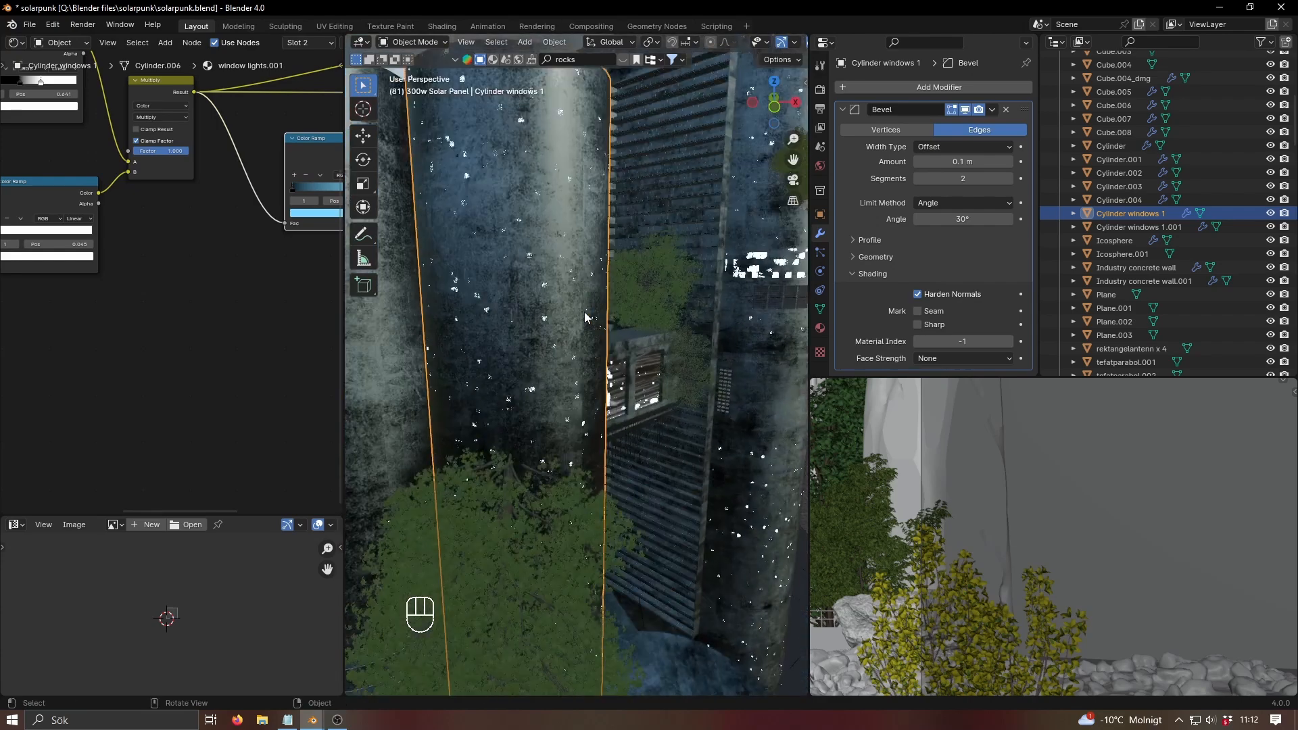
pyautogui.scroll(-10, 580, 347)
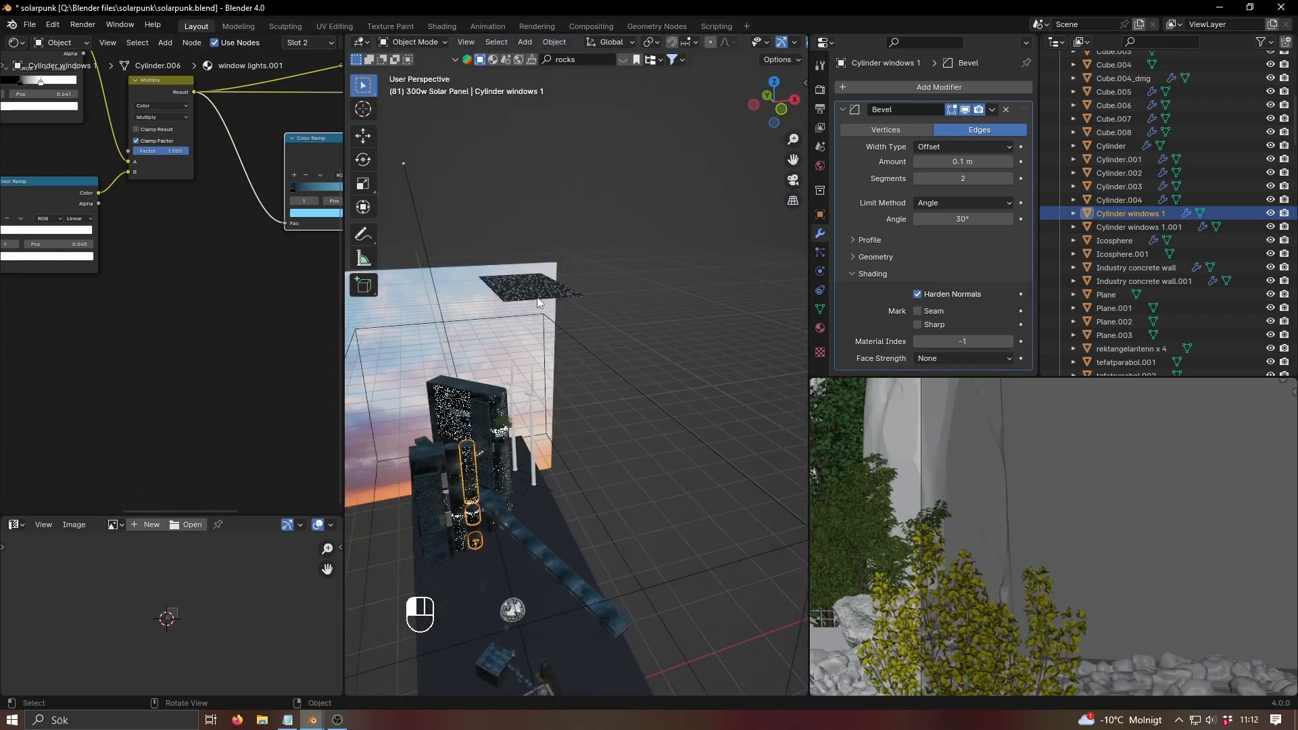
# - Feed the window pattern into the plane material's Alpha and Emission Color, and set the emission strength to 1
pyautogui.click(537, 297)
pyautogui.moveTo(56, 179); pyautogui.dragTo(230, 376)
pyautogui.scroll(3, 175, 400)
pyautogui.click(116, 328)
pyautogui.write('1')
pyautogui.press('Return')
# - Frame the window plane and switch the render engine to Eevee
pyautogui.moveTo(561, 313); pyautogui.dragTo(608, 356, button='middle')
pyautogui.scroll(2, 608, 356)
pyautogui.scroll(-1, 614, 355)
pyautogui.press('KP_Decimal')
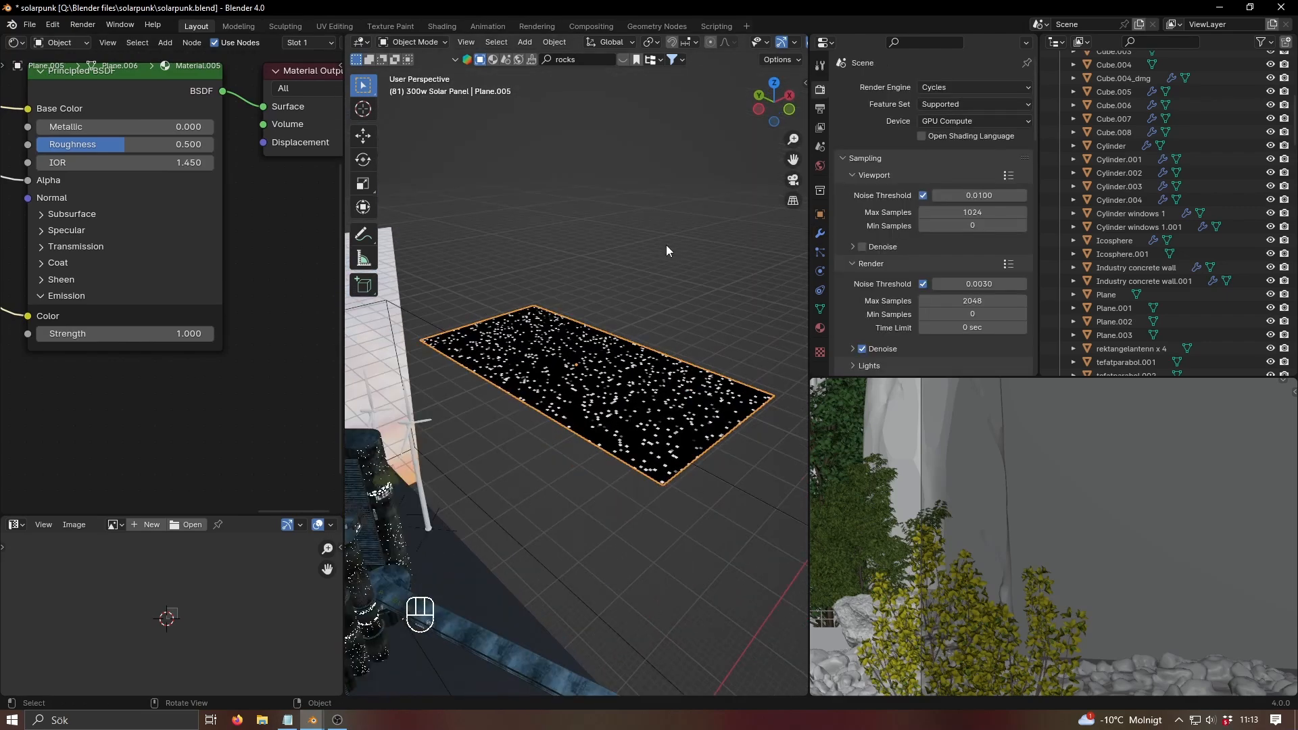
pyautogui.moveTo(652, 379); pyautogui.dragTo(622, 386, button='middle')
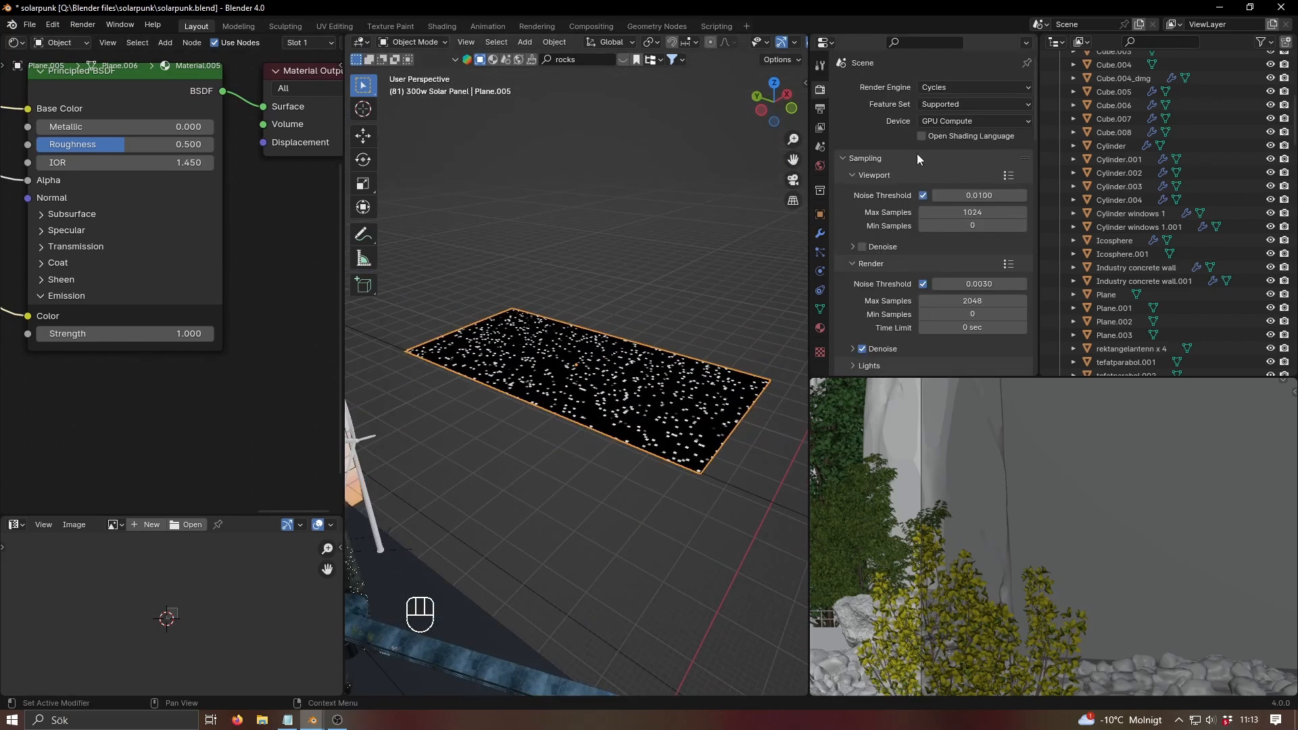
pyautogui.click(943, 87)
pyautogui.click(947, 103)
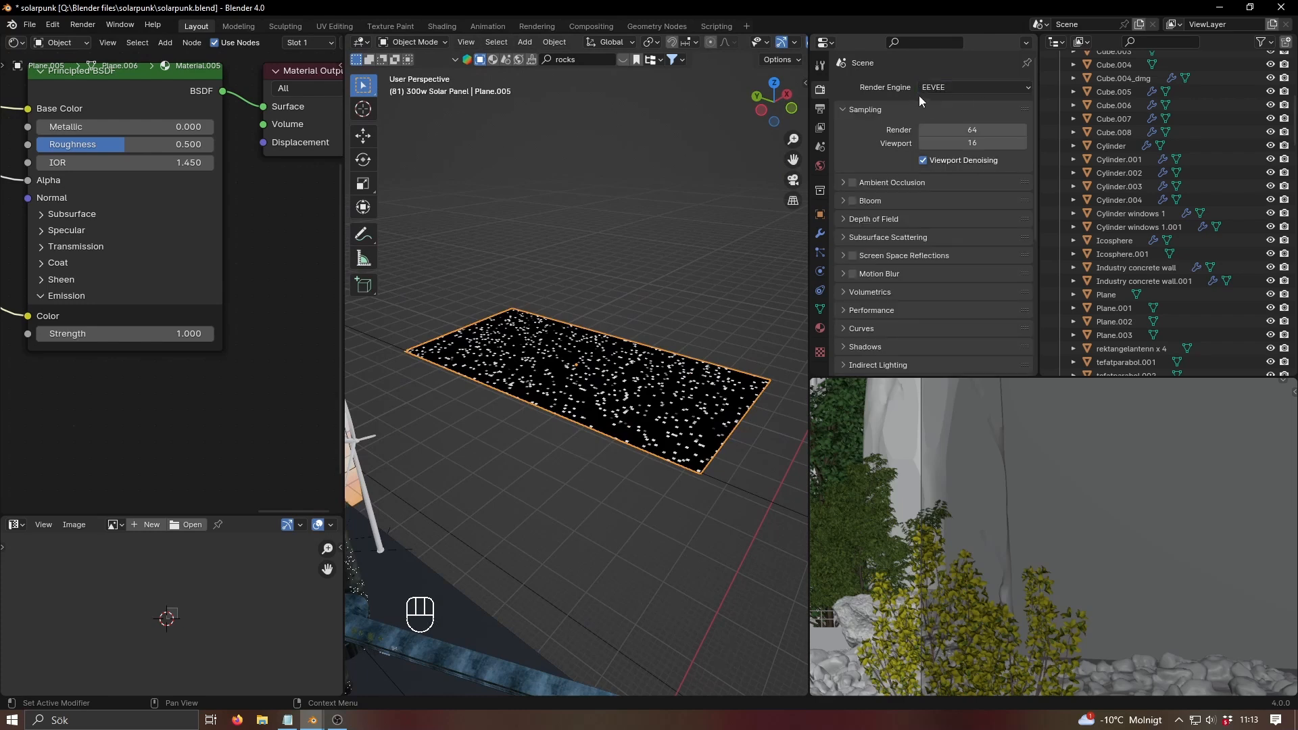
# - Set both the Blend Mode and the Shadow Mode of the window material to Alpha Hashed
pyautogui.click(820, 328)
pyautogui.scroll(-10, 936, 192)
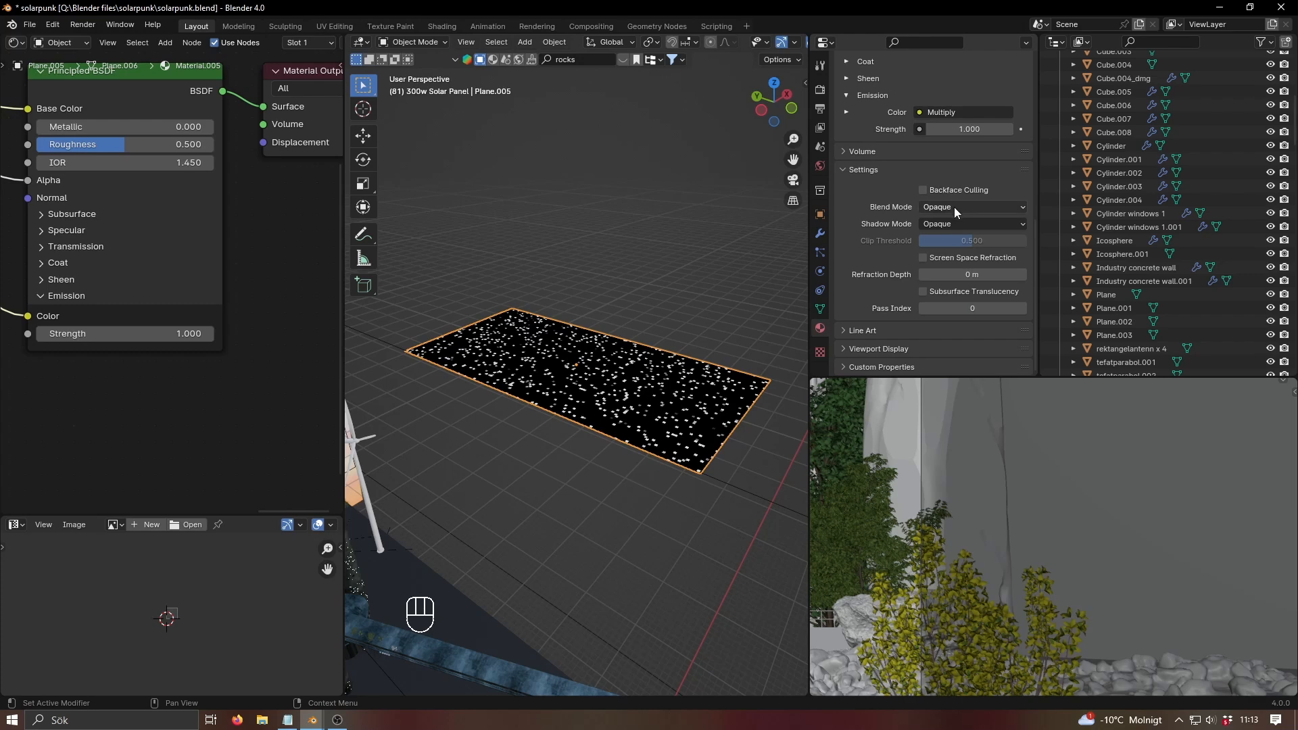
pyautogui.click(952, 207)
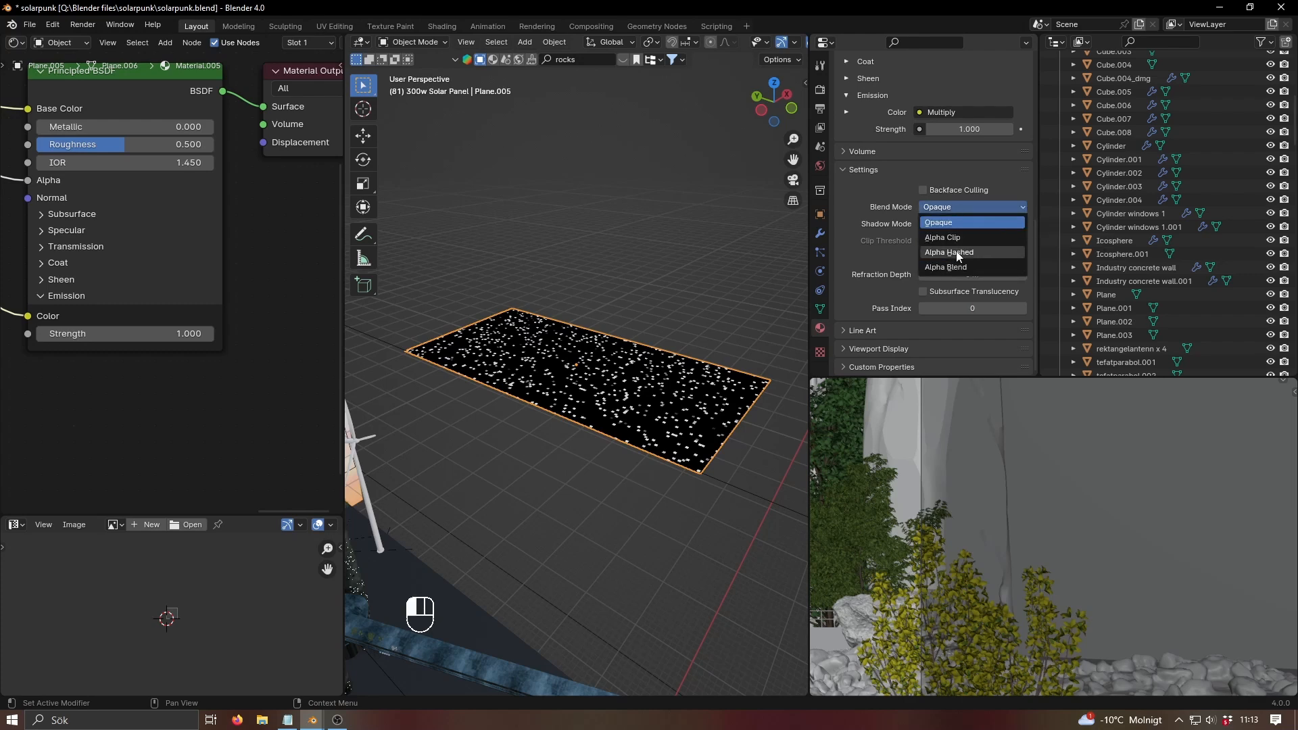
pyautogui.click(956, 250)
pyautogui.click(953, 225)
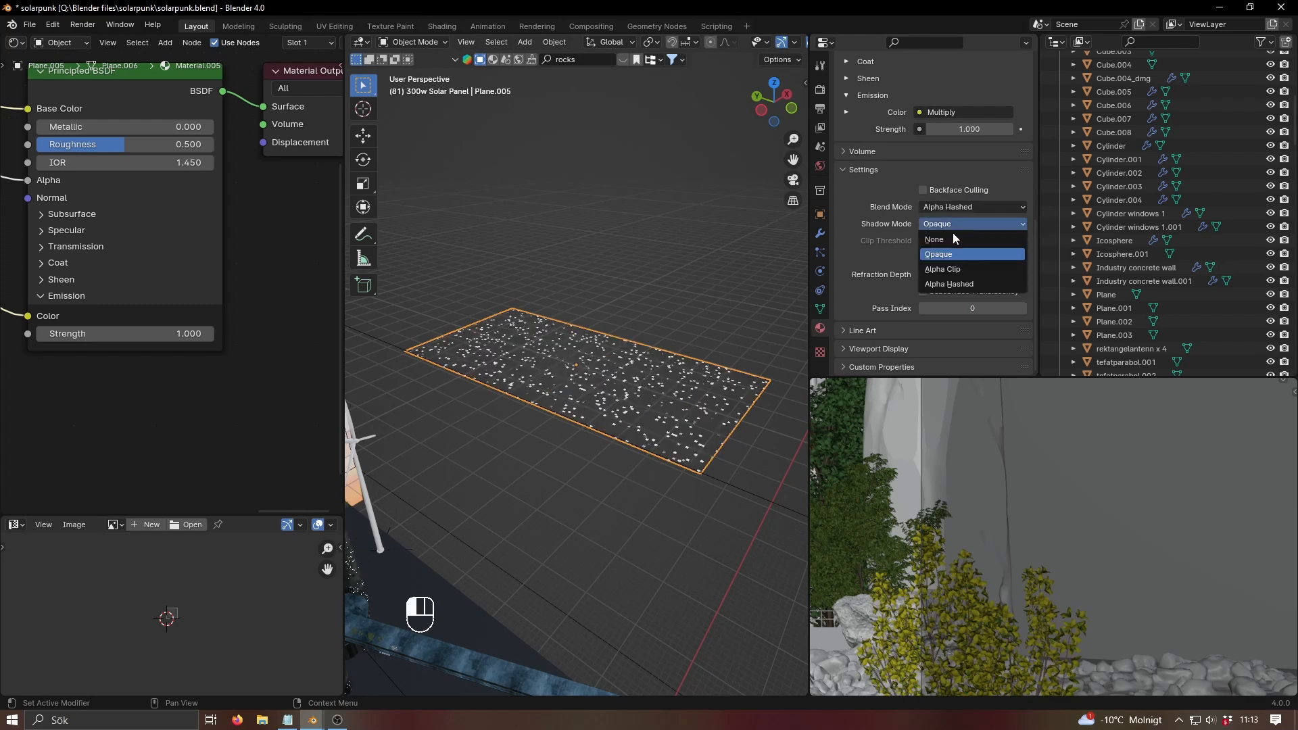
pyautogui.click(954, 279)
pyautogui.scroll(4, 708, 307)
pyautogui.moveTo(710, 278); pyautogui.dragTo(720, 319, button='middle')
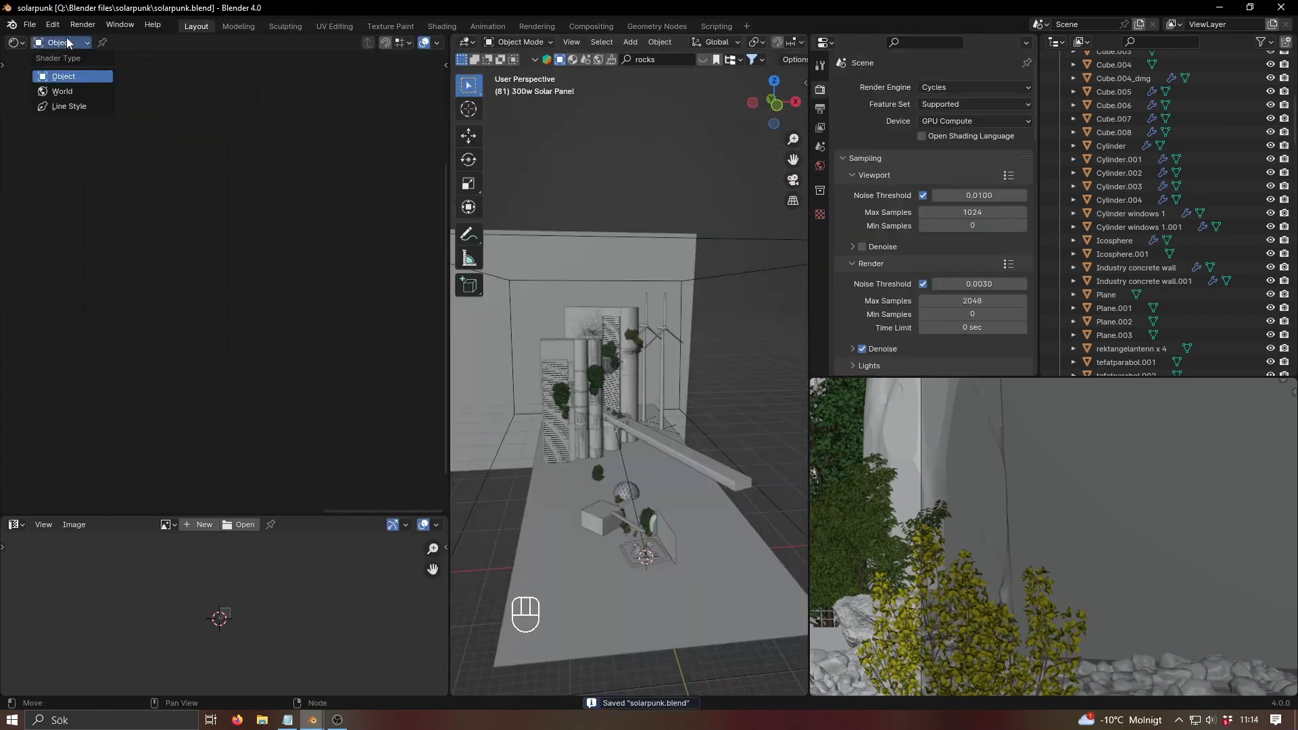
# - Display the World node tree in the Shader Editor
pyautogui.moveTo(138, 207); pyautogui.dragTo(302, 317, button='middle')
pyautogui.scroll(7, 321, 312)
pyautogui.scroll(-2, 273, 273)
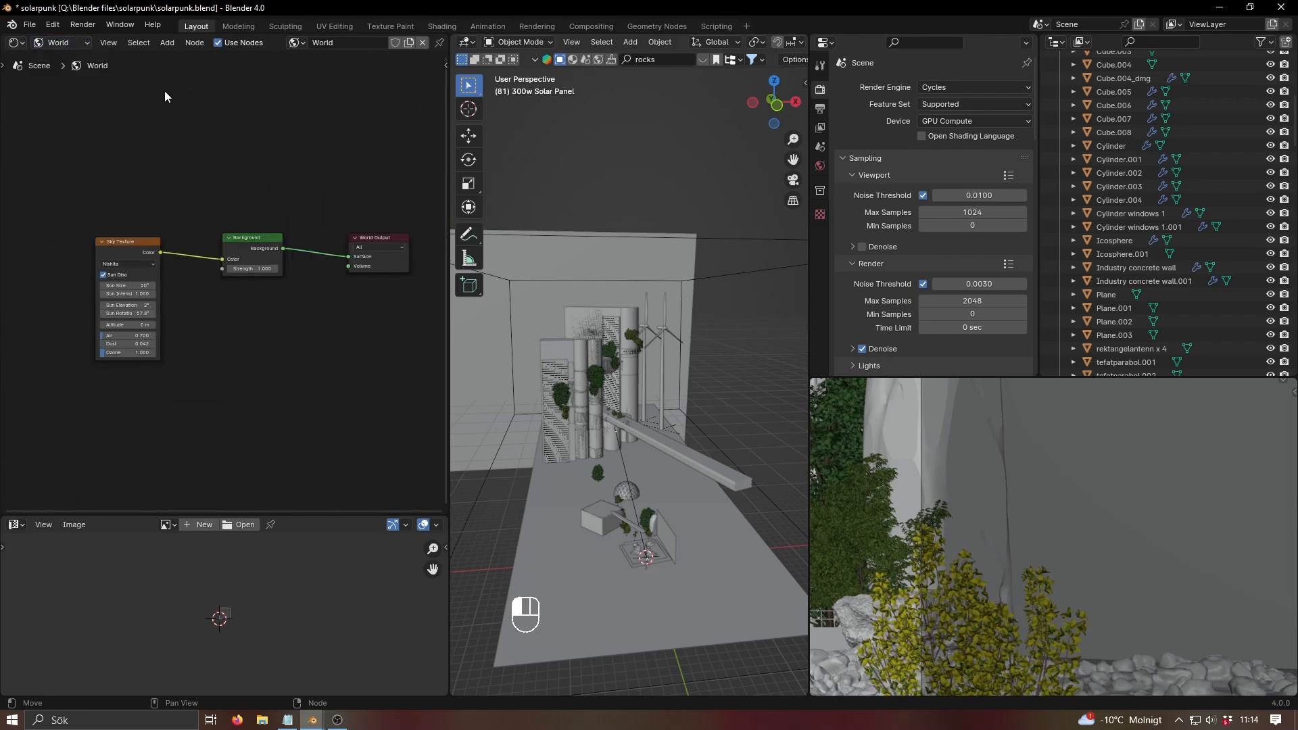
pyautogui.click(16, 43)
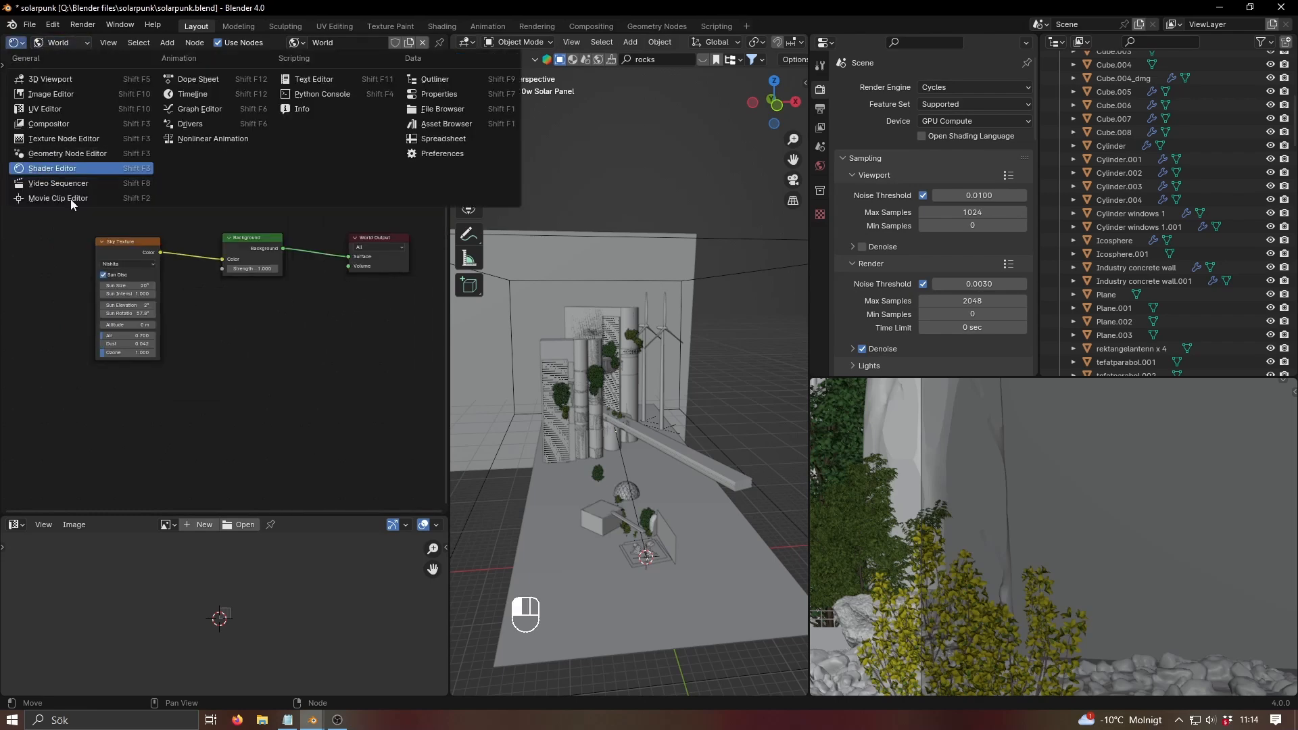
pyautogui.click(56, 174)
pyautogui.click(61, 42)
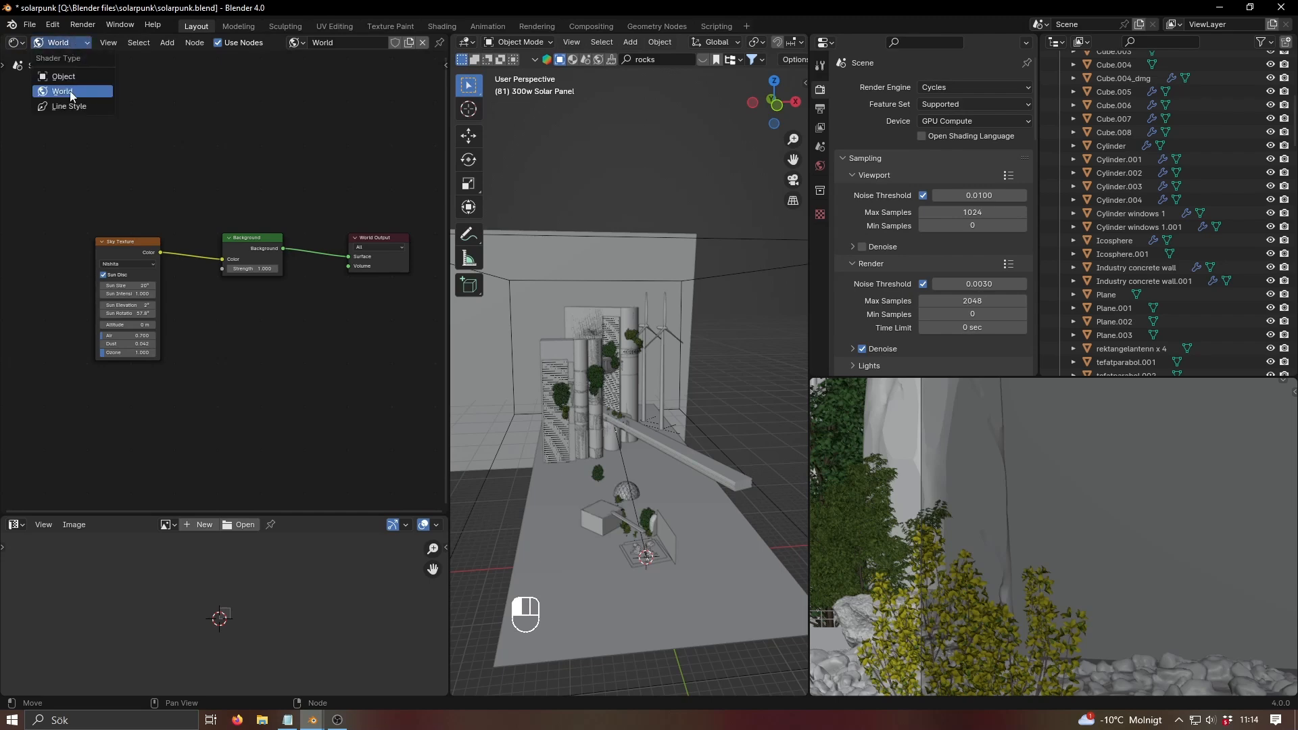
pyautogui.click(71, 95)
# - Try adding another Sky Texture node to the World shader, and undo it
pyautogui.hotkey('shift', 'a')
pyautogui.write('sky')
pyautogui.click(253, 185)
pyautogui.hotkey('ctrl', 'z')
pyautogui.hotkey('ctrl', 'z')
pyautogui.hotkey('ctrl', 'z')
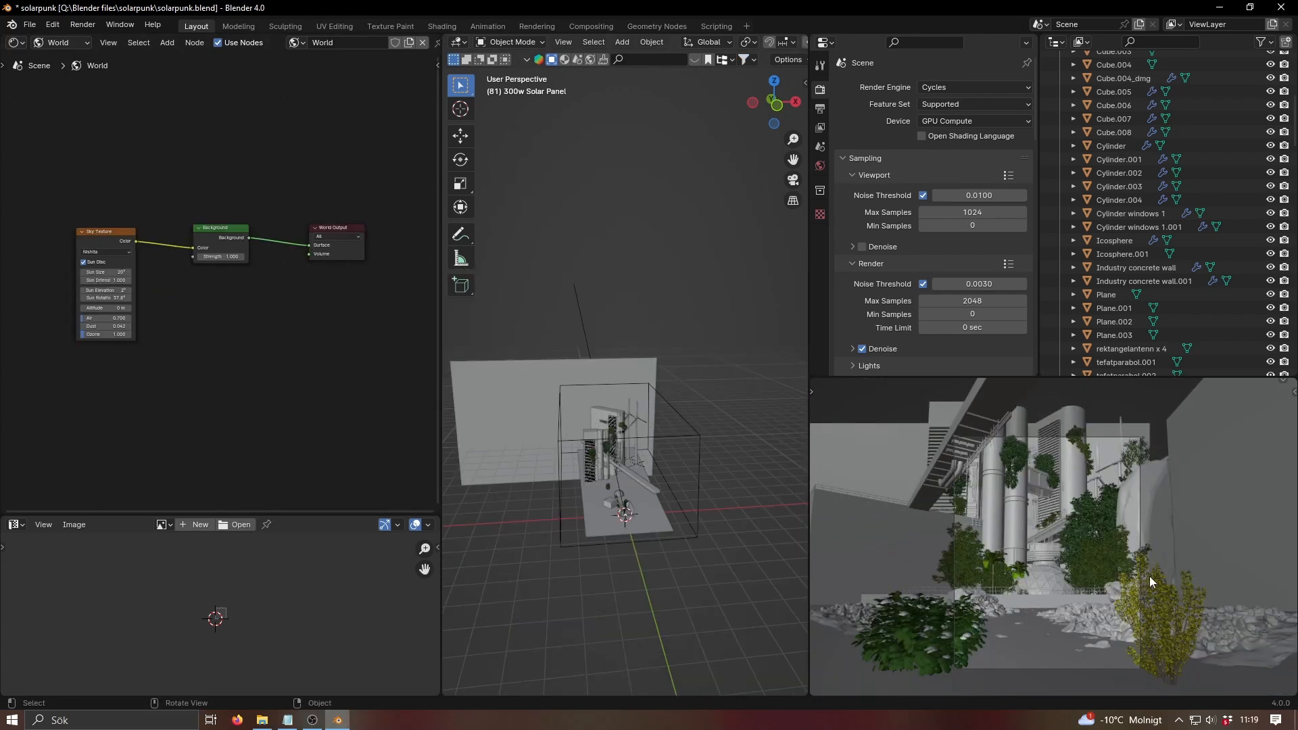
# - Try a different sun angle in the Sky Texture node and undo the change
pyautogui.scroll(5, 115, 298)
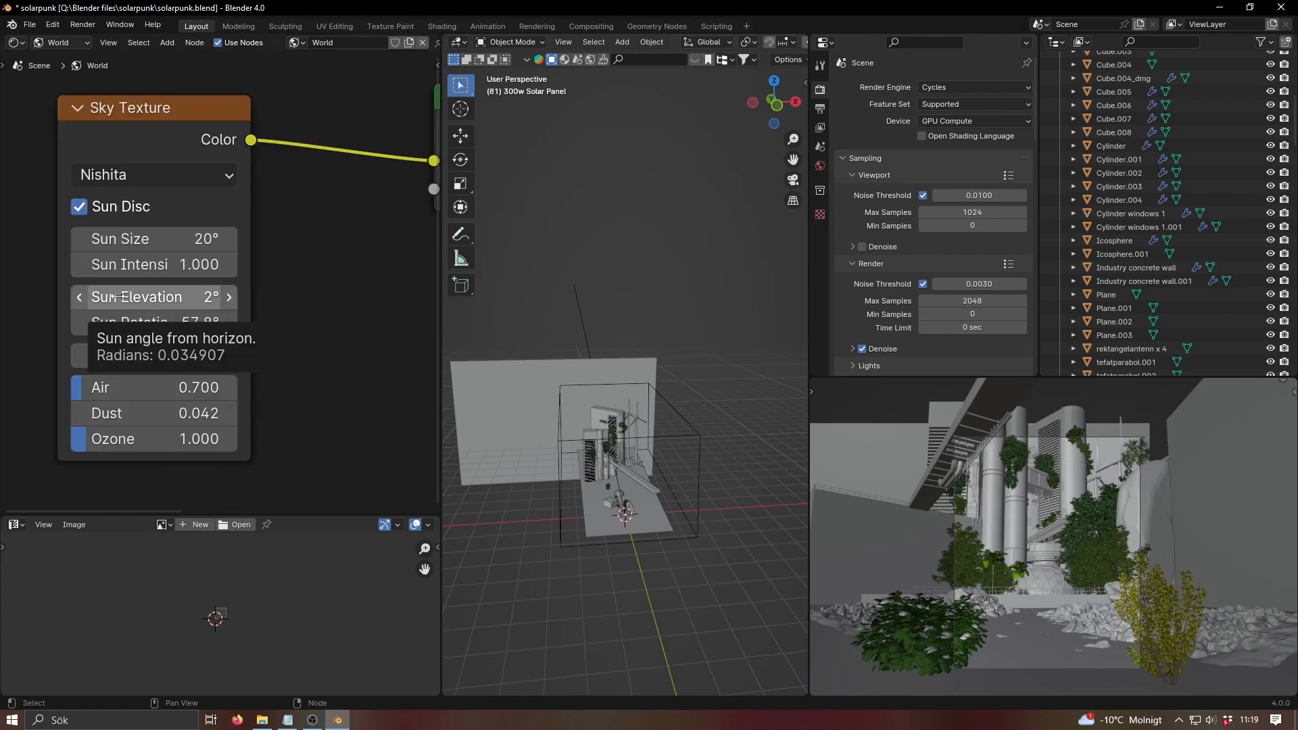
pyautogui.moveTo(116, 298); pyautogui.dragTo(177, 323)
pyautogui.hotkey('ctrl', 'z')
pyautogui.hotkey('ctrl', 'z')
pyautogui.moveTo(660, 408); pyautogui.dragTo(557, 503, button='middle')
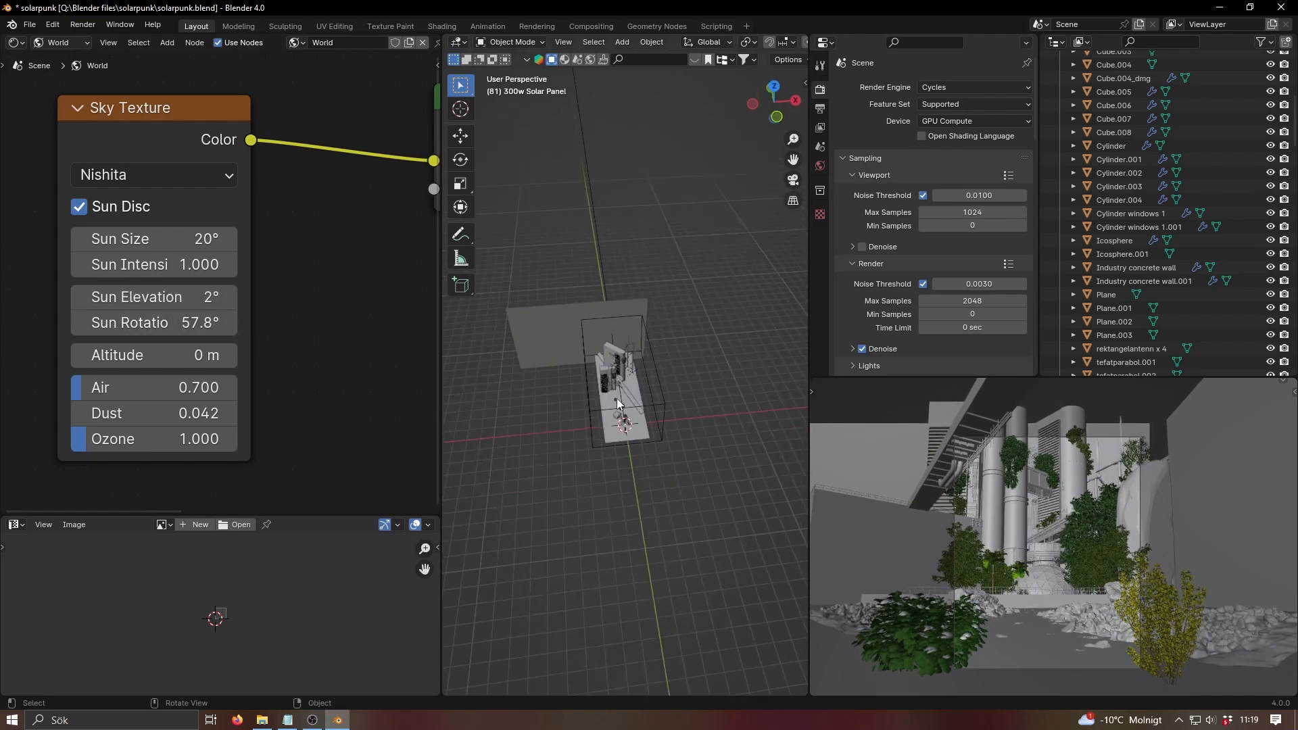
pyautogui.moveTo(610, 391); pyautogui.dragTo(568, 518, button='middle')
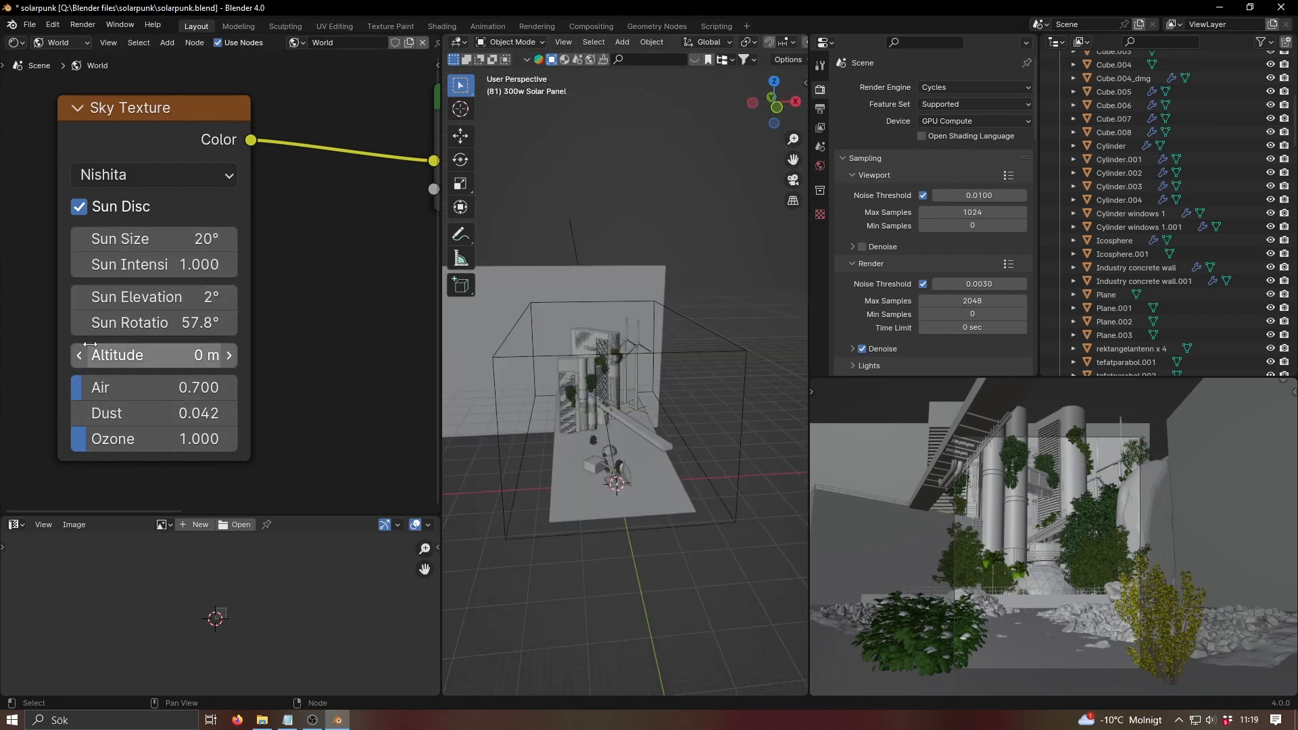
# - Select the sky image backdrop and view the scene around it in Material Preview shading
pyautogui.scroll(-3, 374, 296)
pyautogui.click(580, 274)
pyautogui.scroll(2, 642, 322)
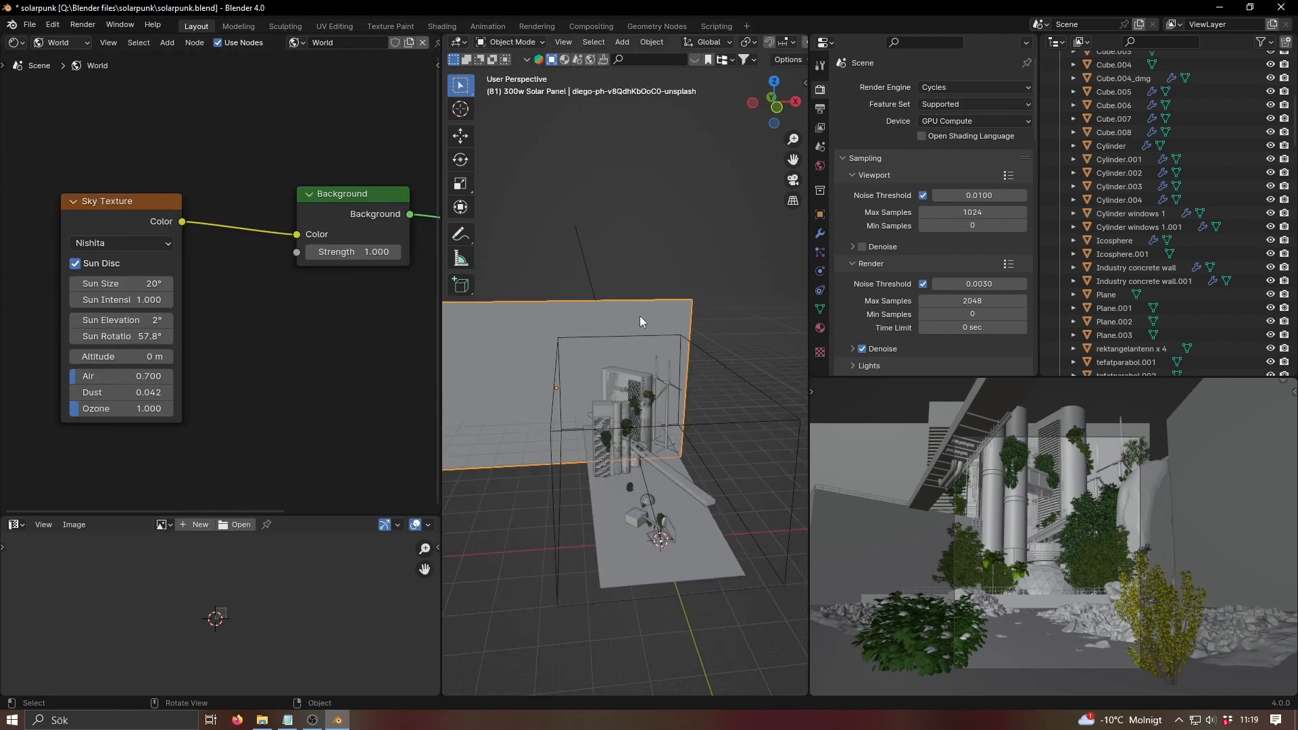
pyautogui.press('z')
pyautogui.click(638, 316)
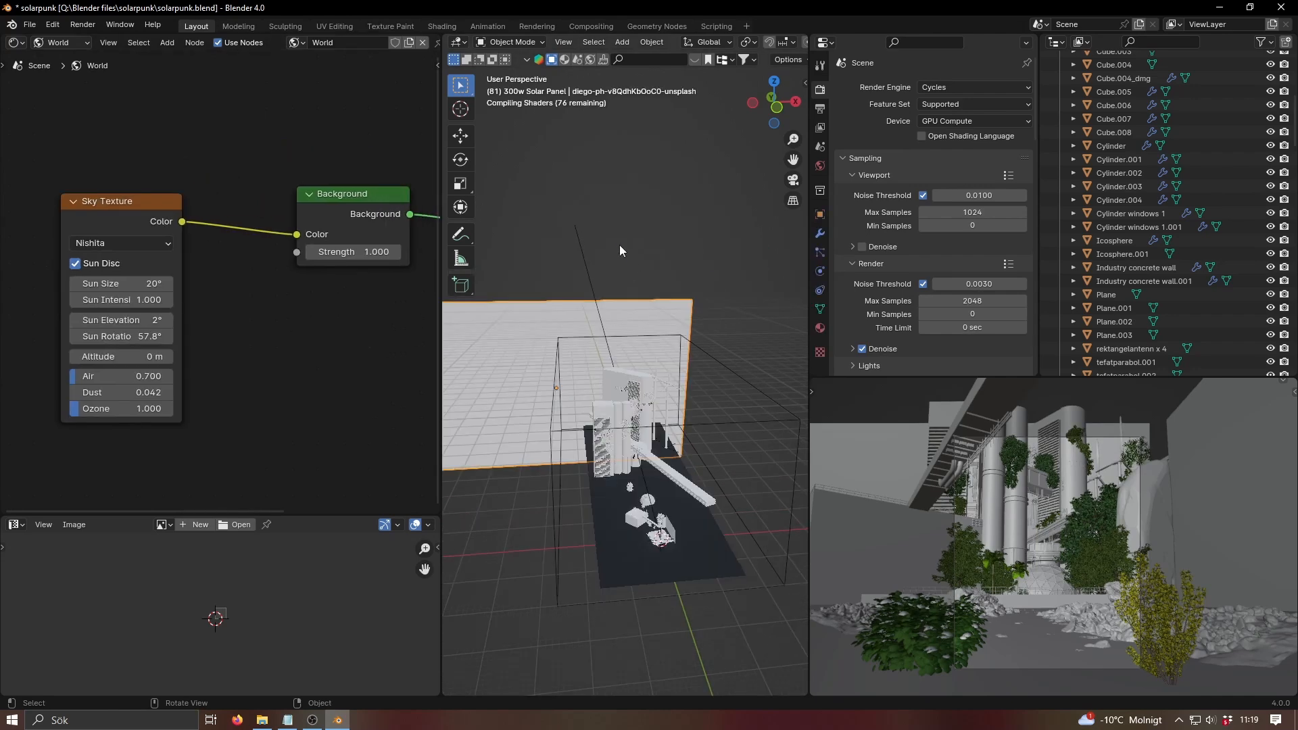
pyautogui.moveTo(473, 351); pyautogui.dragTo(528, 403, button='middle')
pyautogui.click(604, 360)
pyautogui.scroll(-4, 528, 403)
pyautogui.click(180, 208)
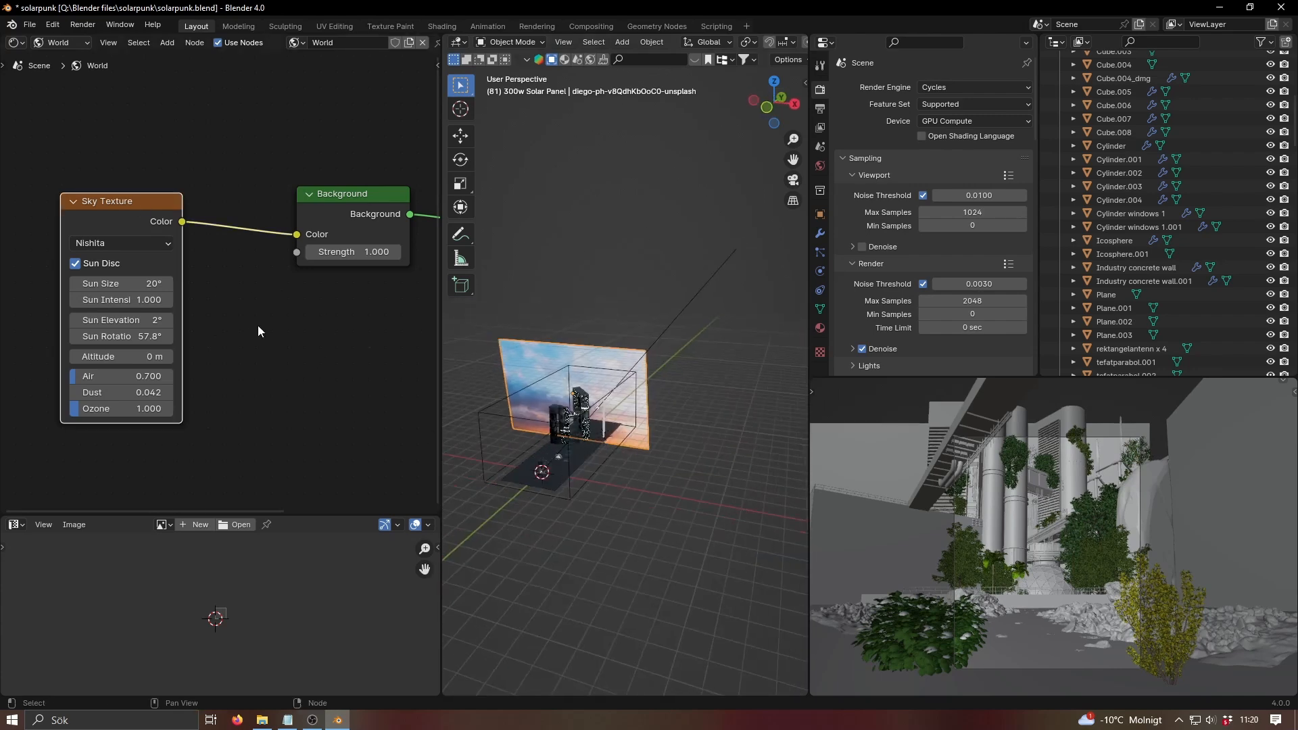
pyautogui.press('g')
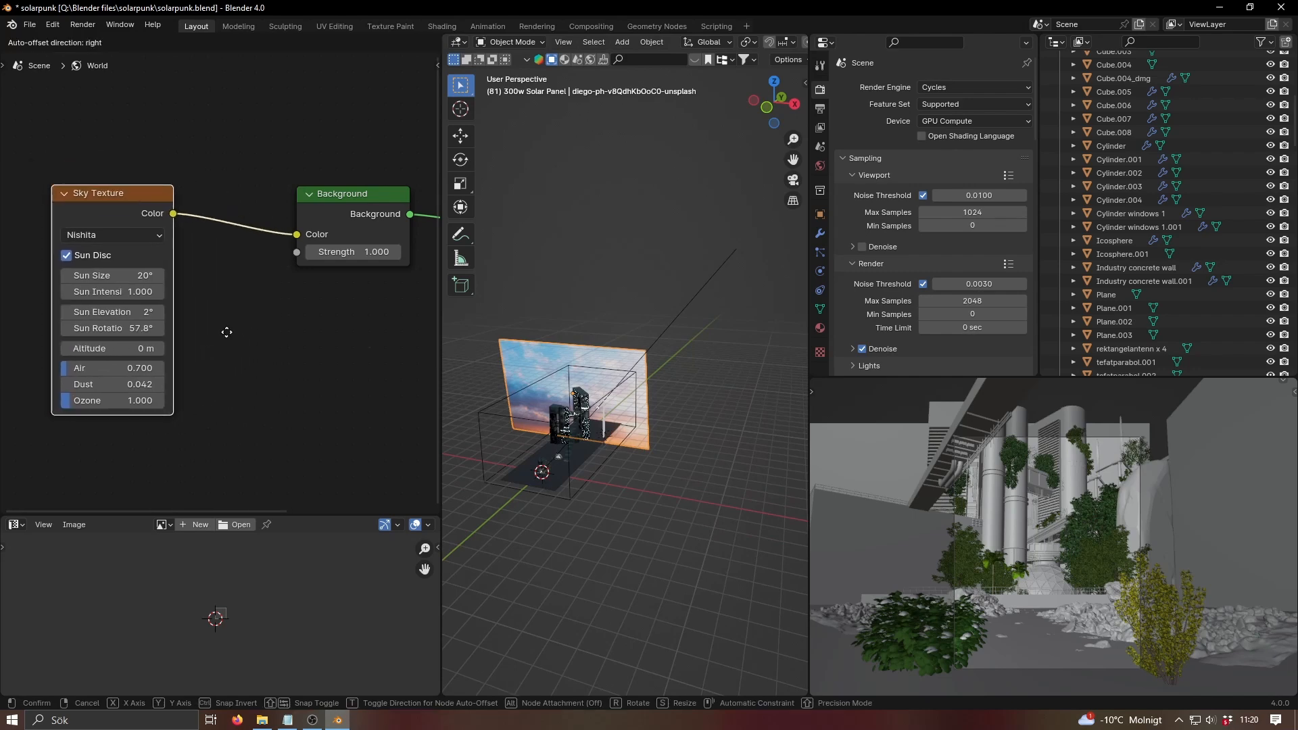
pyautogui.click(214, 347)
# - Select the large volume box enclosing the city and choose Bounds for its viewport display
pyautogui.moveTo(613, 419); pyautogui.dragTo(616, 384, button='middle')
pyautogui.scroll(6, 697, 409)
pyautogui.scroll(-3, 652, 457)
pyautogui.click(643, 460)
pyautogui.scroll(-4, 643, 460)
pyautogui.scroll(5, 616, 384)
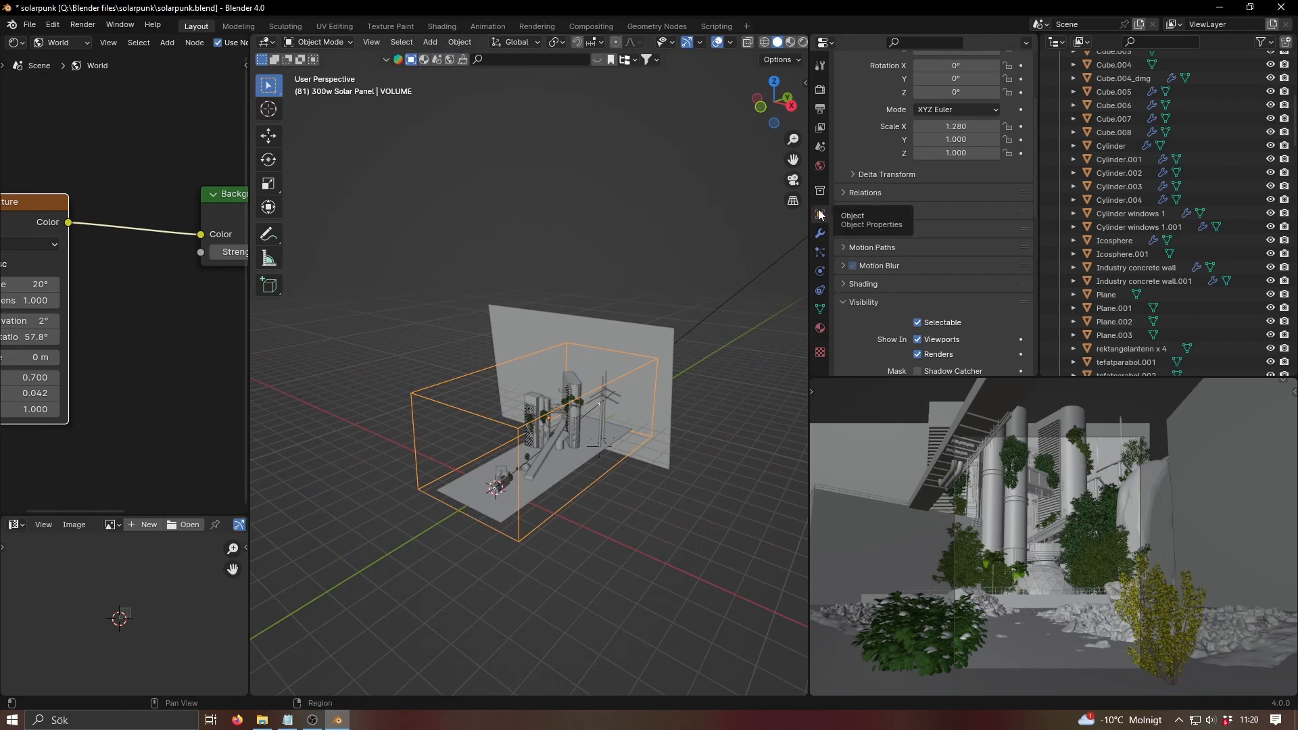
pyautogui.scroll(-4, 901, 275)
pyautogui.click(874, 195)
pyautogui.scroll(-2, 907, 232)
pyautogui.click(960, 306)
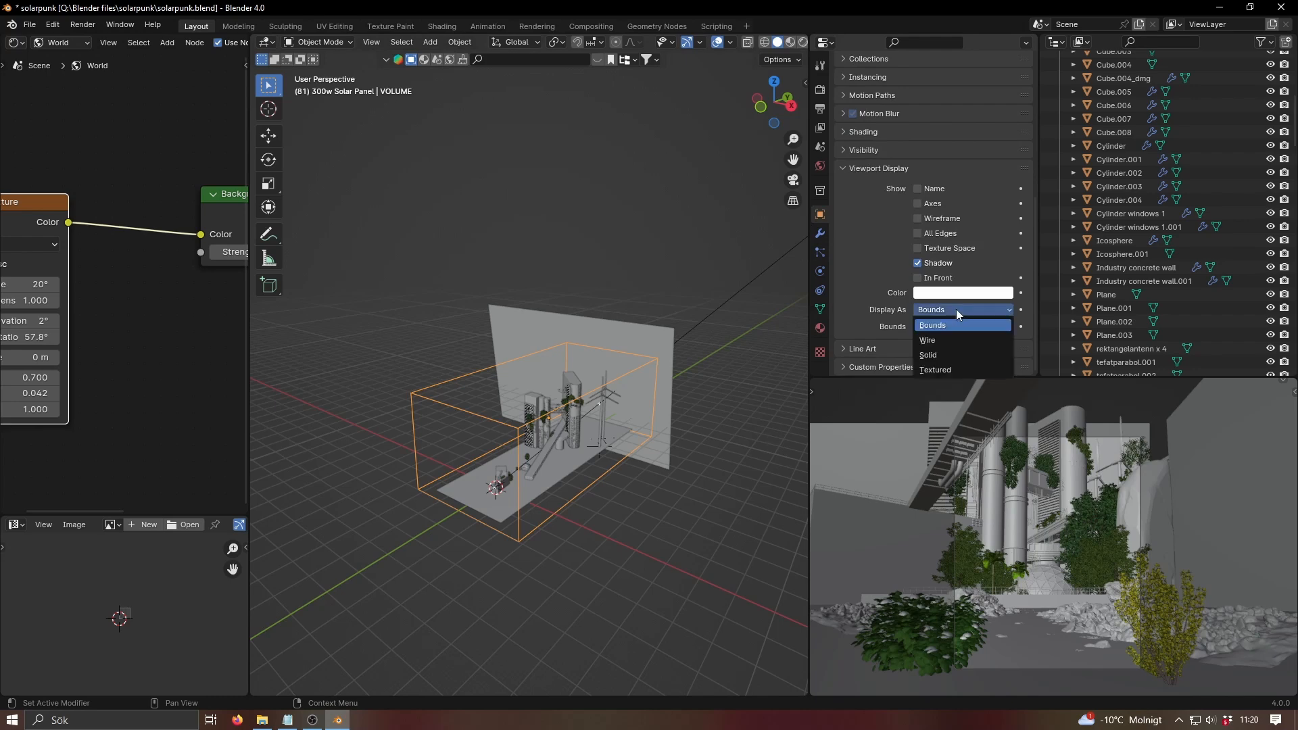
pyautogui.click(967, 317)
# - Try another viewport display type for the volume box and undo it
pyautogui.click(966, 312)
pyautogui.click(957, 348)
pyautogui.hotkey('ctrl', 'z')
pyautogui.moveTo(670, 569)
pyautogui.mouseDown(button='middle')
pyautogui.moveTo(705, 572)
pyautogui.moveTo(659, 573)
pyautogui.moveTo(672, 578)
pyautogui.mouseUp(button='middle')
pyautogui.scroll(-3, 672, 579)
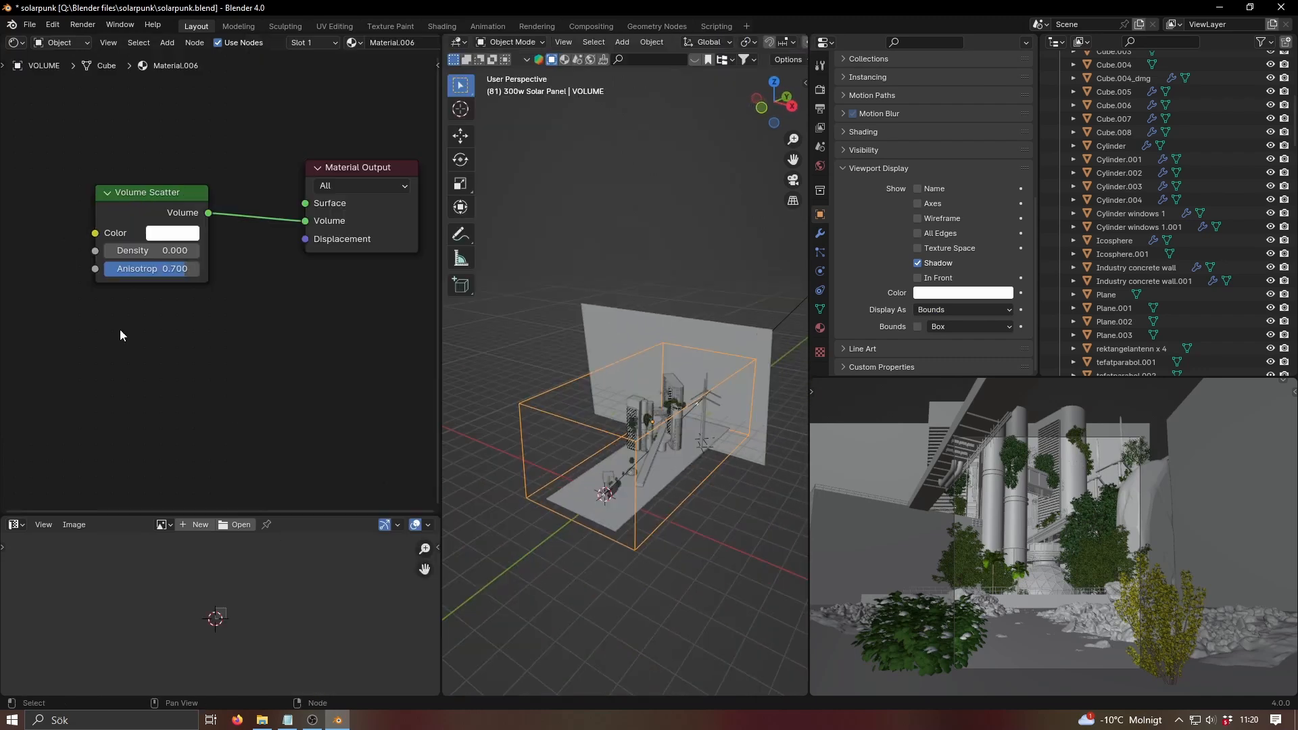
# - Set the Density of the volume box's Volume Scatter node to 0.0001 and save the file
pyautogui.moveTo(120, 329); pyautogui.dragTo(142, 353, button='middle')
pyautogui.scroll(1, 188, 351)
pyautogui.moveTo(188, 216); pyautogui.dragTo(161, 220)
pyautogui.moveTo(265, 299); pyautogui.dragTo(232, 337, button='middle')
pyautogui.scroll(1, 196, 335)
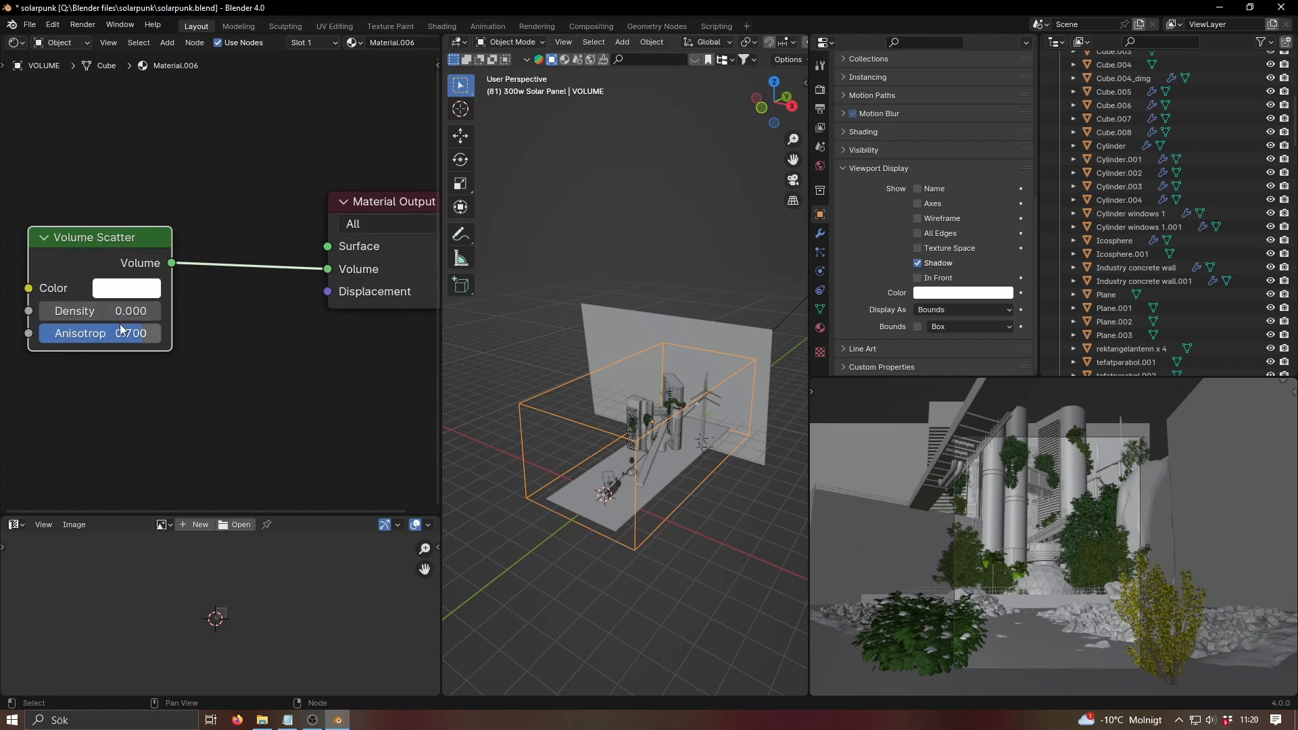
pyautogui.scroll(-1, 343, 338)
pyautogui.moveTo(338, 338); pyautogui.dragTo(288, 339, button='middle')
pyautogui.moveTo(151, 348); pyautogui.dragTo(285, 365, button='middle')
pyautogui.scroll(2, 291, 364)
pyautogui.click(225, 323)
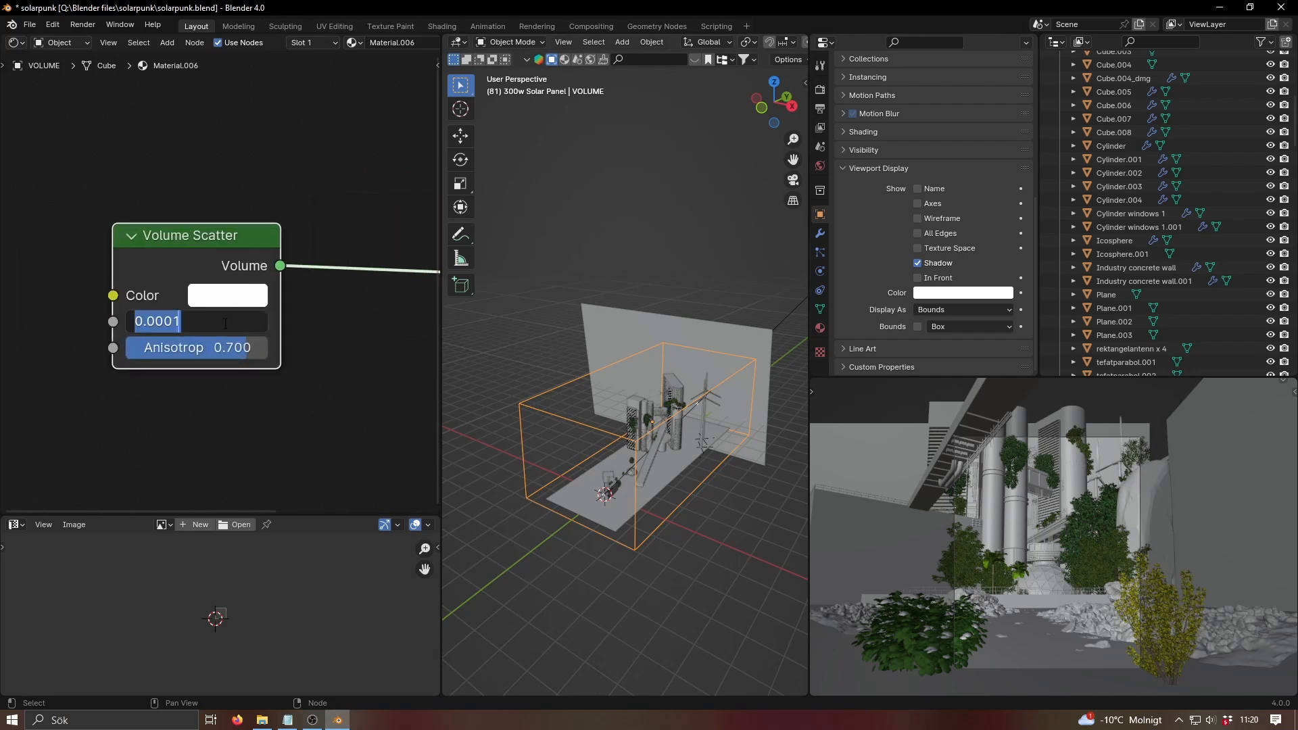
pyautogui.press('Return')
pyautogui.hotkey('ctrl', 's')
pyautogui.moveTo(642, 459); pyautogui.dragTo(1046, 573, button='middle')
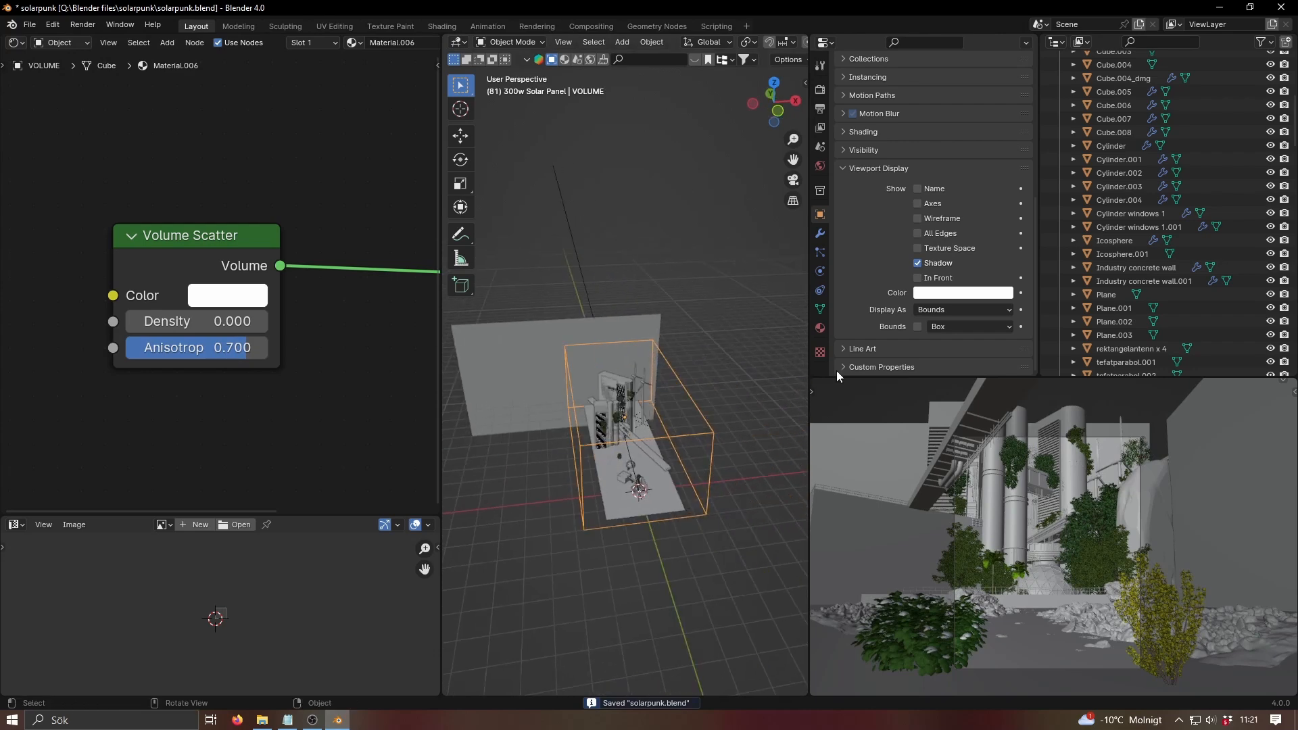
# - Set the maximum Volume light bounces to 0 in the Cycles render settings
pyautogui.click(820, 90)
pyautogui.scroll(-5, 883, 229)
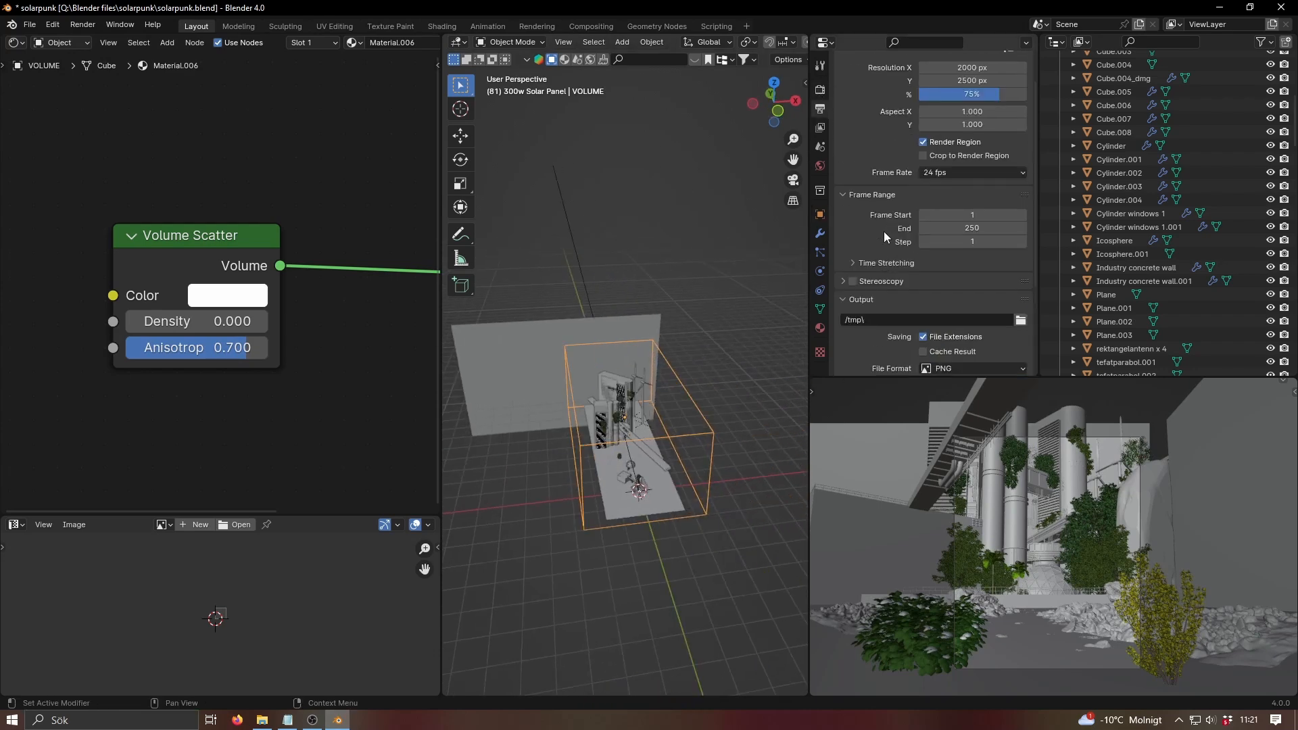
pyautogui.click(973, 225)
pyautogui.write('0')
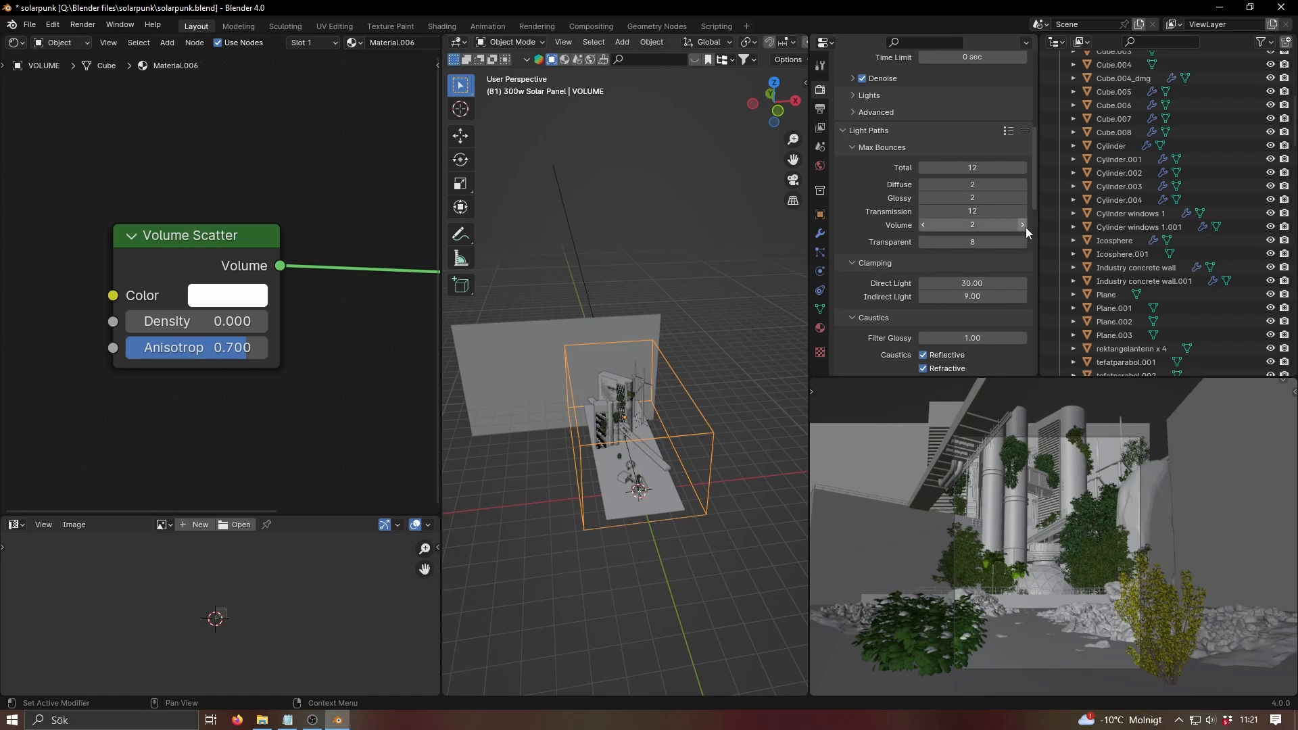
pyautogui.press('Return')
# - Set the maximum Volume light bounces to 2 and save the file
pyautogui.click(978, 223)
pyautogui.write('2')
pyautogui.press('Return')
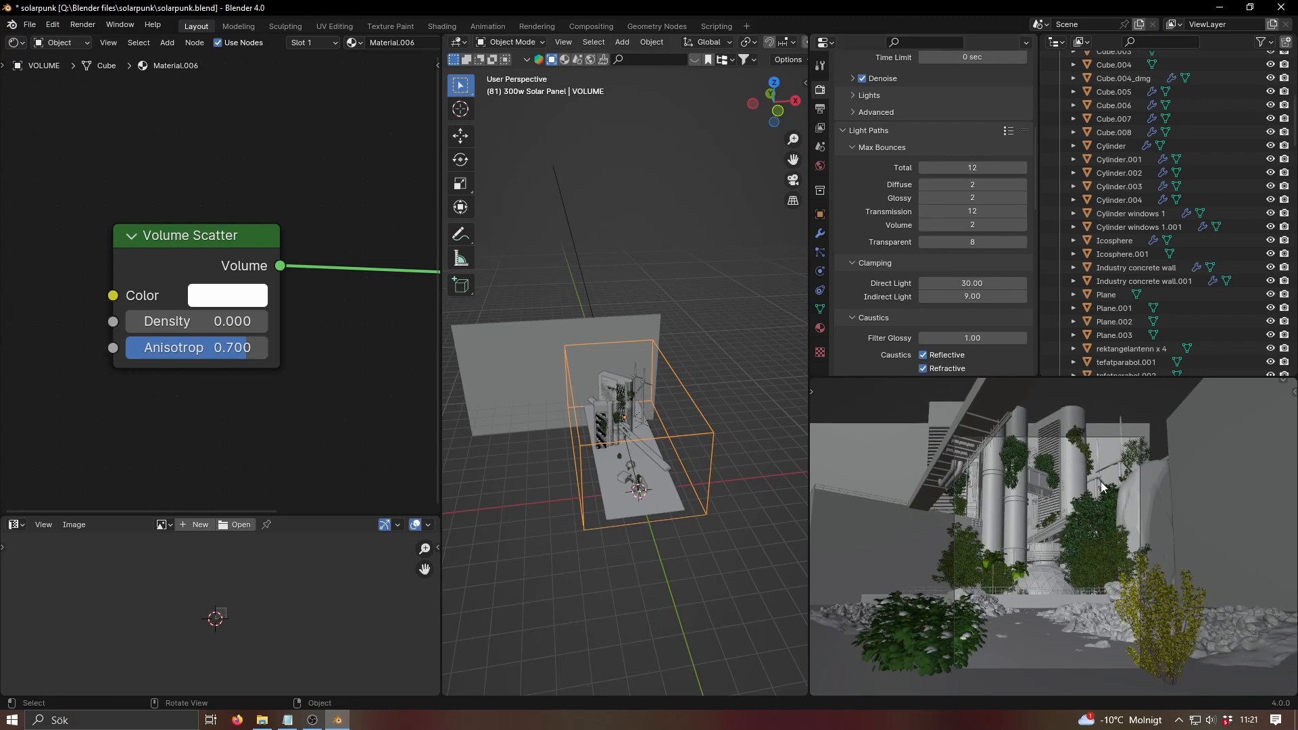
pyautogui.hotkey('ctrl', 's')
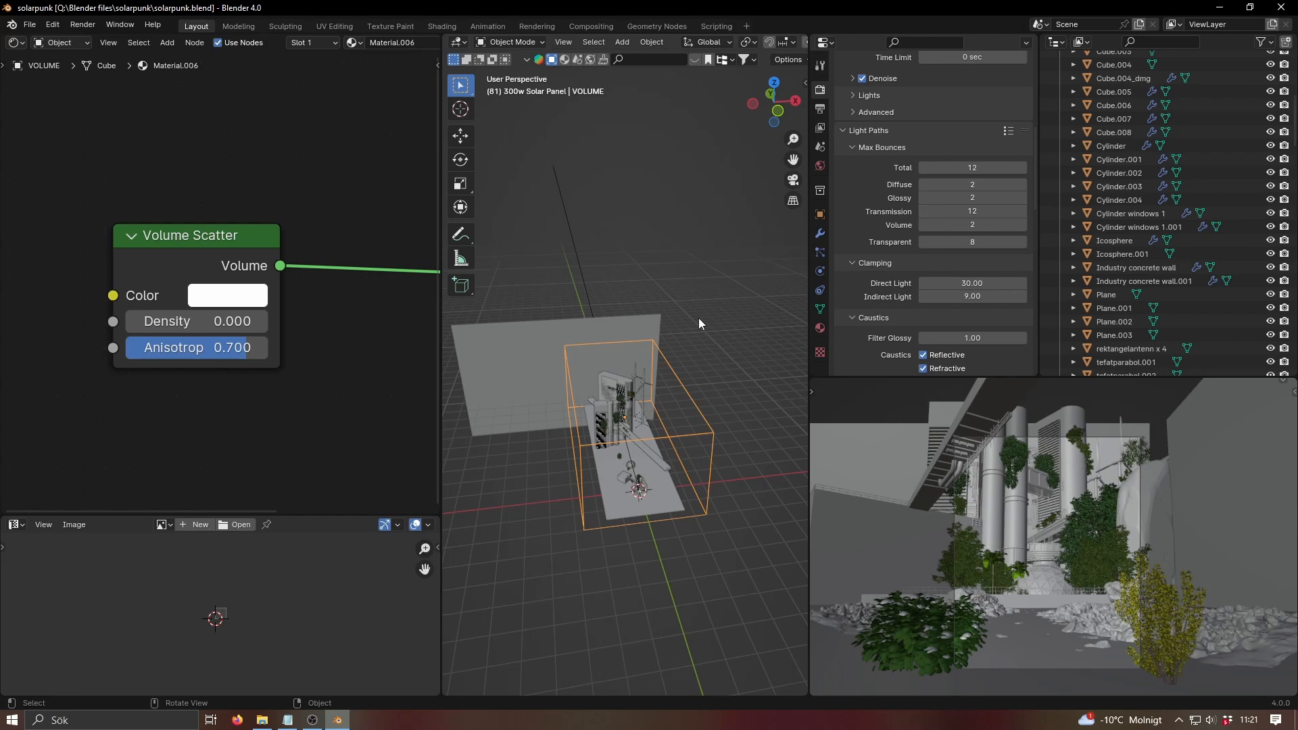
pyautogui.hotkey('ctrl', 's')
pyautogui.moveTo(699, 318); pyautogui.dragTo(708, 385, button='middle')
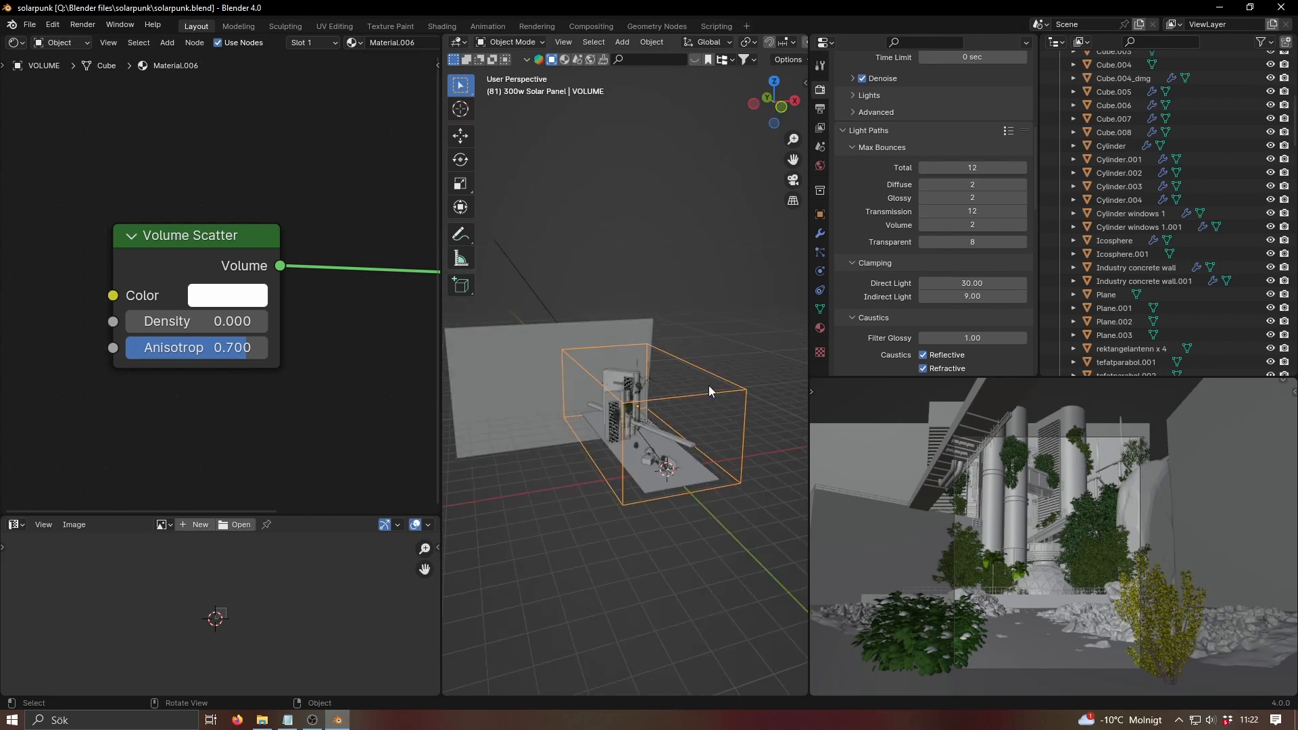